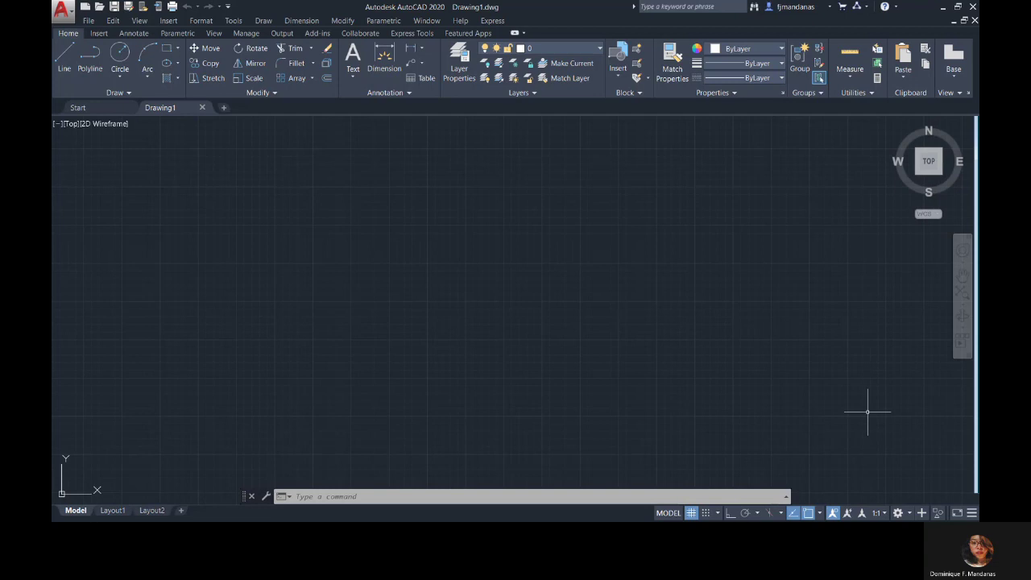
Step: Enable the Node, Extension, Insertion, Perpendicular, Geometric Center and Parallel object snaps
{"action": "left_click", "coordinate": [819, 514]}
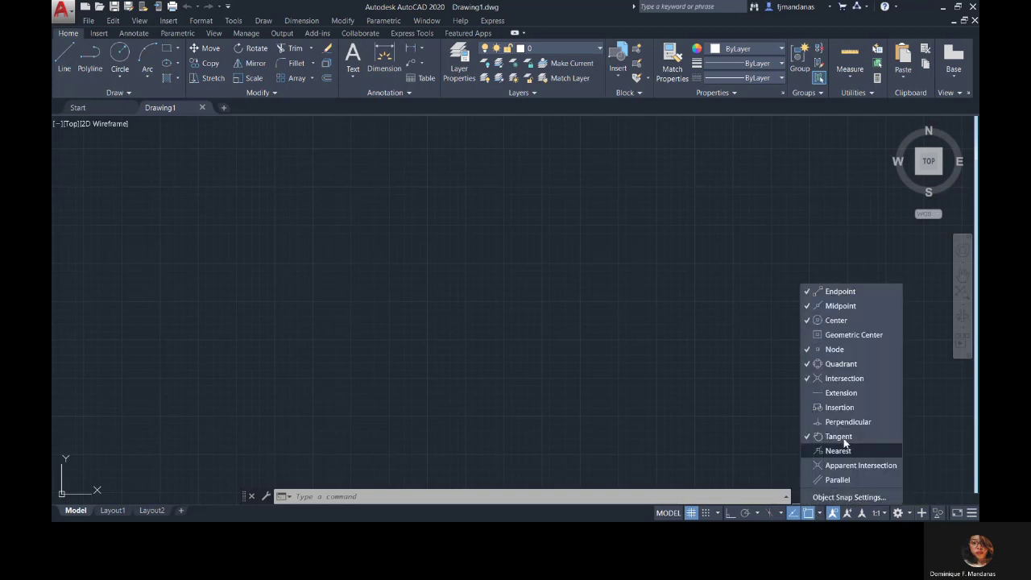
{"action": "left_click", "coordinate": [851, 349]}
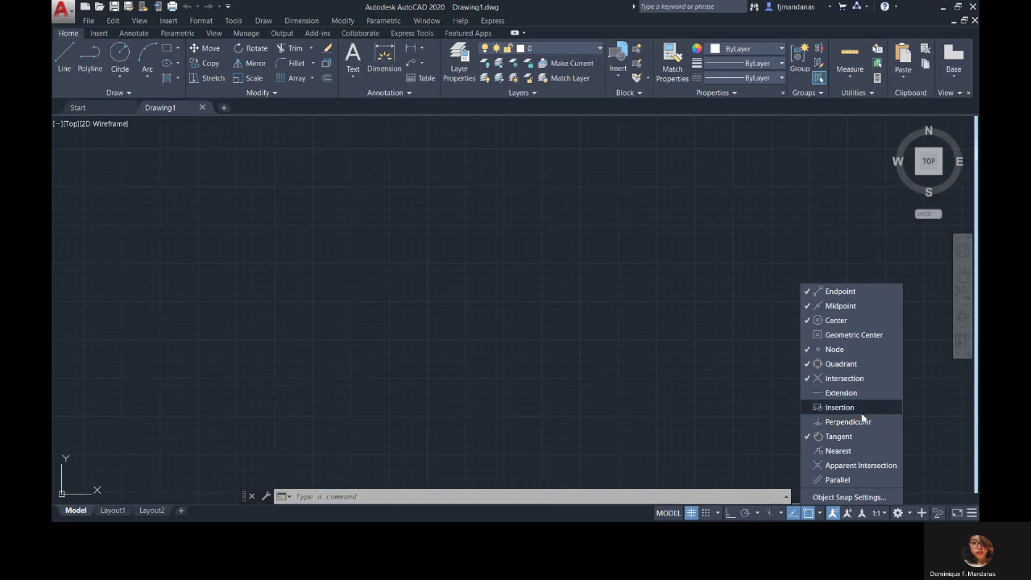
{"action": "left_click", "coordinate": [805, 393]}
{"action": "left_click", "coordinate": [806, 409]}
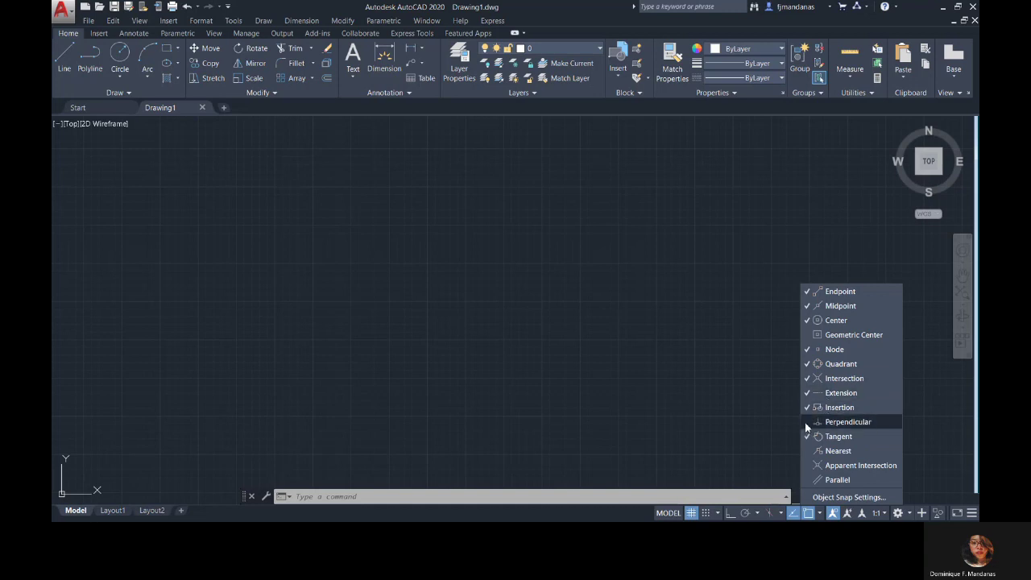
{"action": "left_click", "coordinate": [806, 422]}
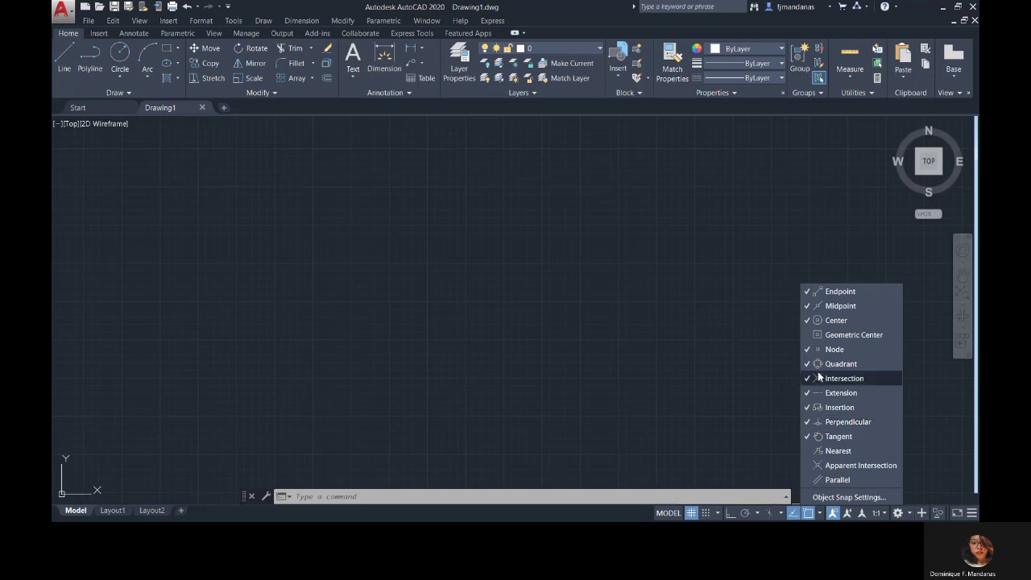
{"action": "left_click", "coordinate": [808, 335]}
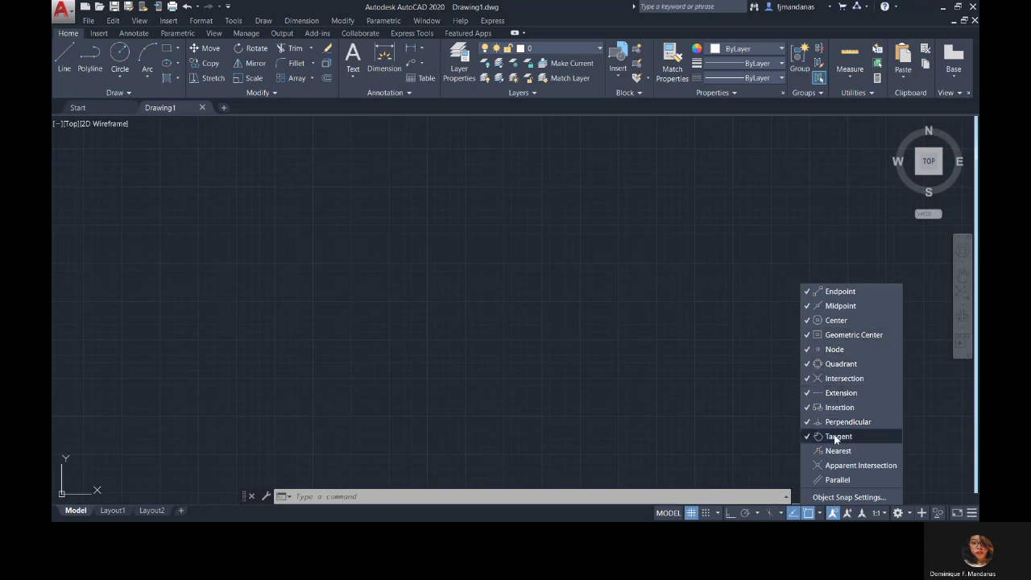
{"action": "left_click", "coordinate": [810, 480]}
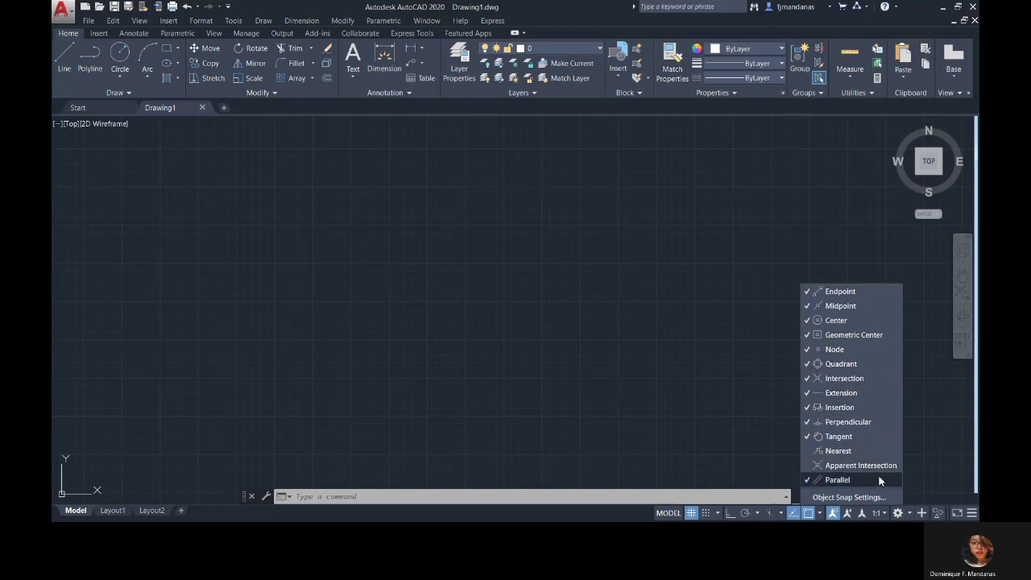
{"action": "left_click", "coordinate": [819, 513]}
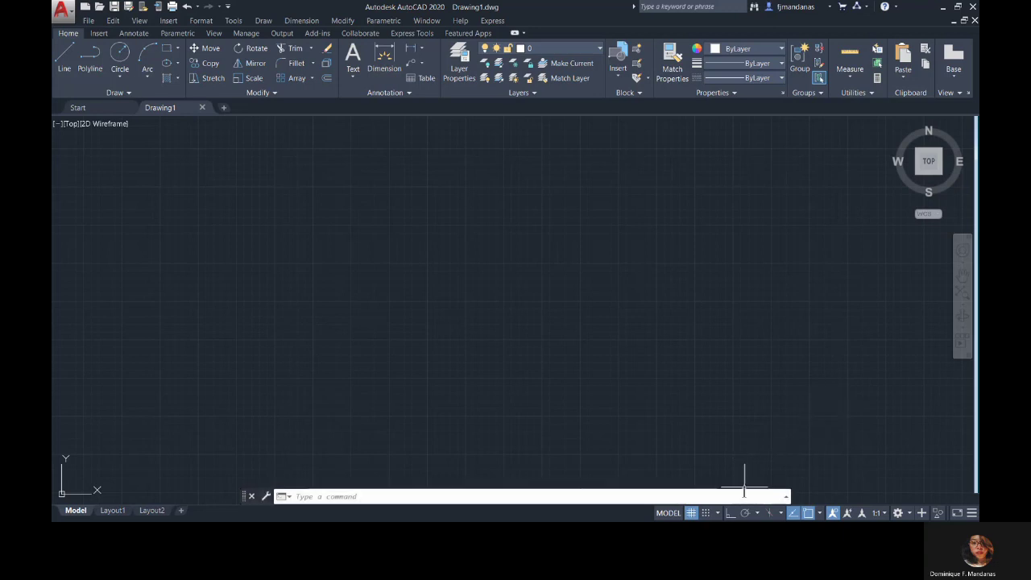
Step: Turn on Ortho mode and pin the expanded Layers panel slide-out open
{"action": "left_click", "coordinate": [731, 514]}
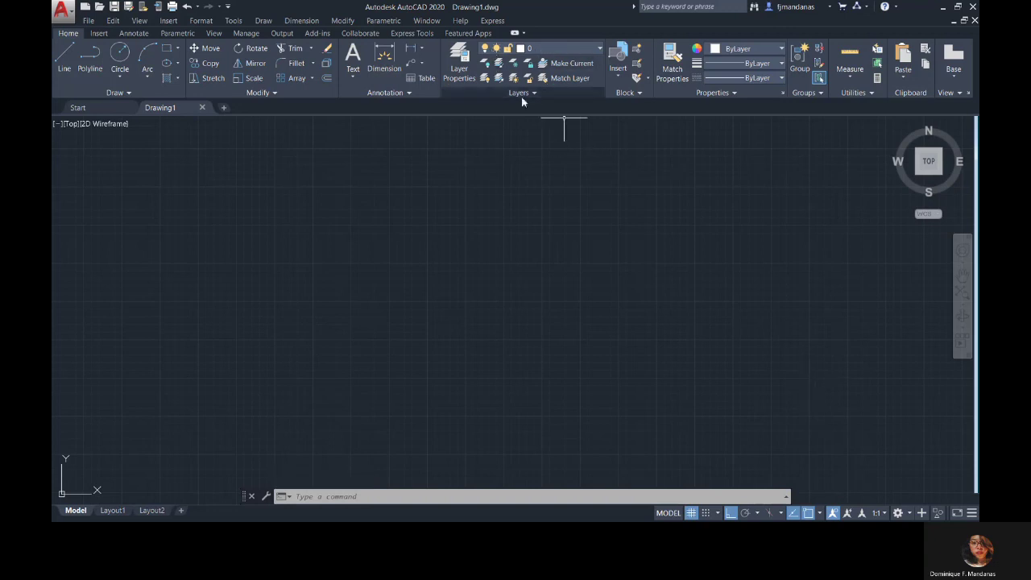
{"action": "left_click", "coordinate": [560, 98]}
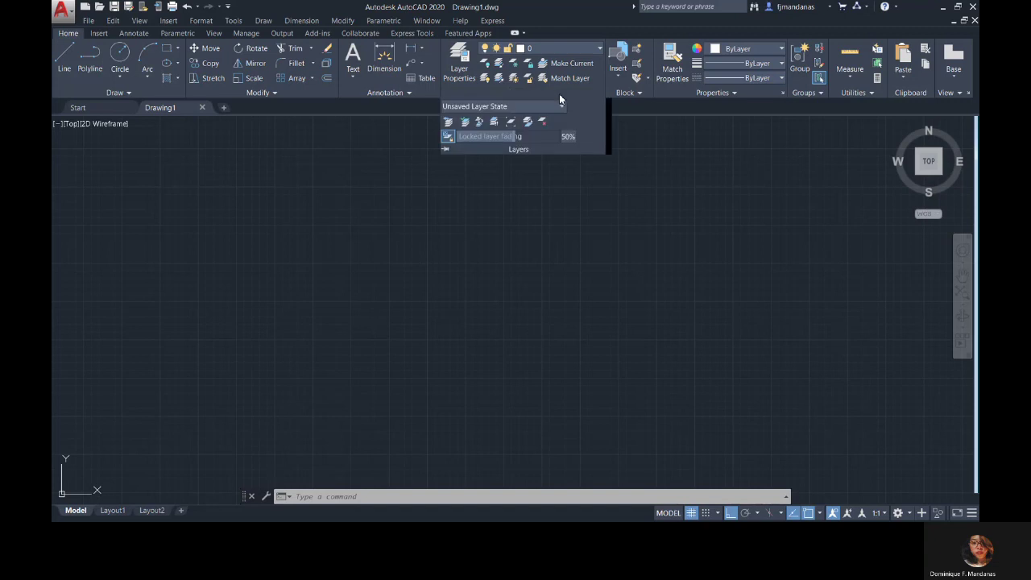
{"action": "left_click", "coordinate": [445, 149]}
Step: Open the Layer Properties Manager with the LA alias and move the palette lower
{"action": "type", "text": "1"}
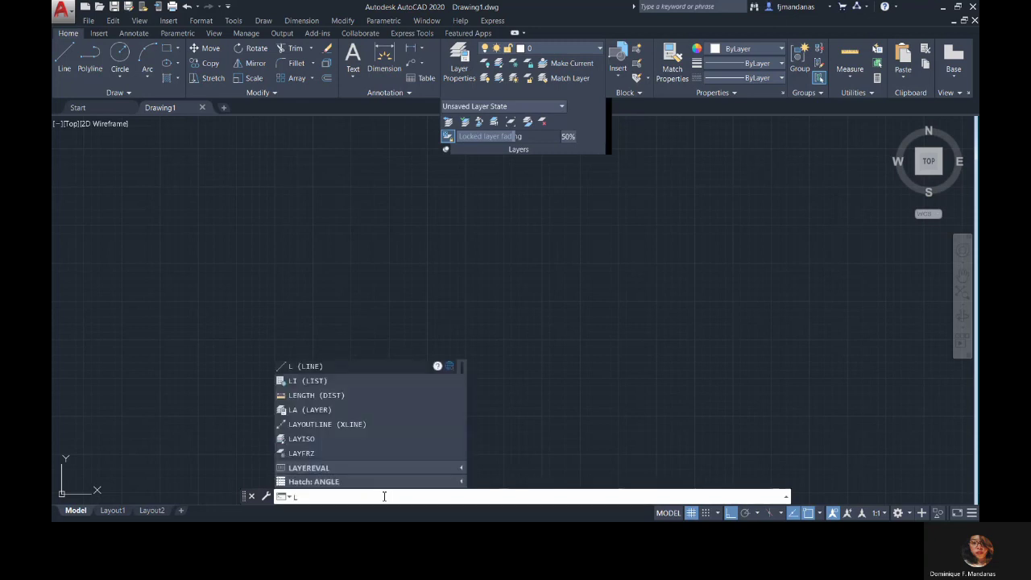
{"action": "type", "text": "A"}
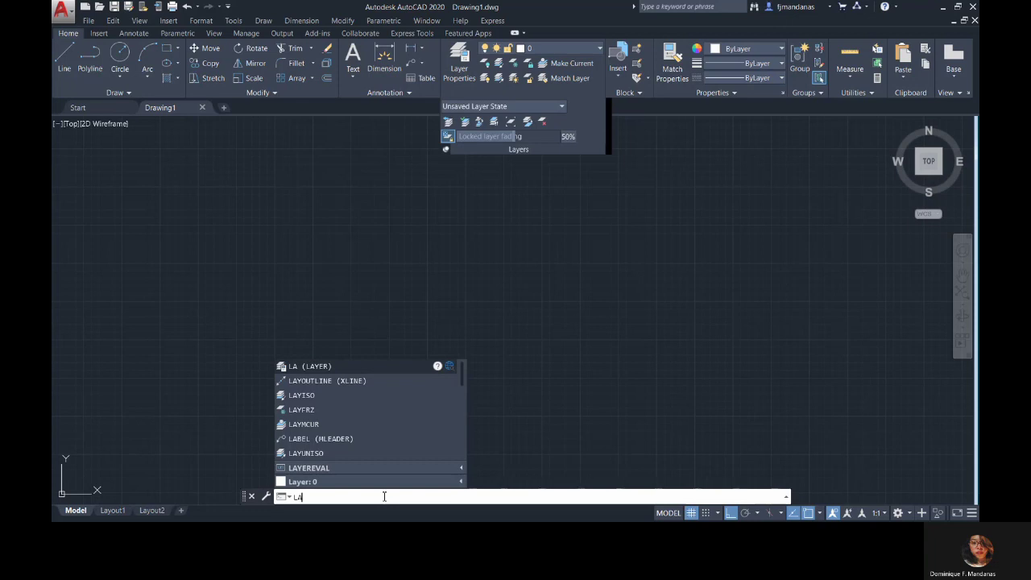
{"action": "key", "text": "Return"}
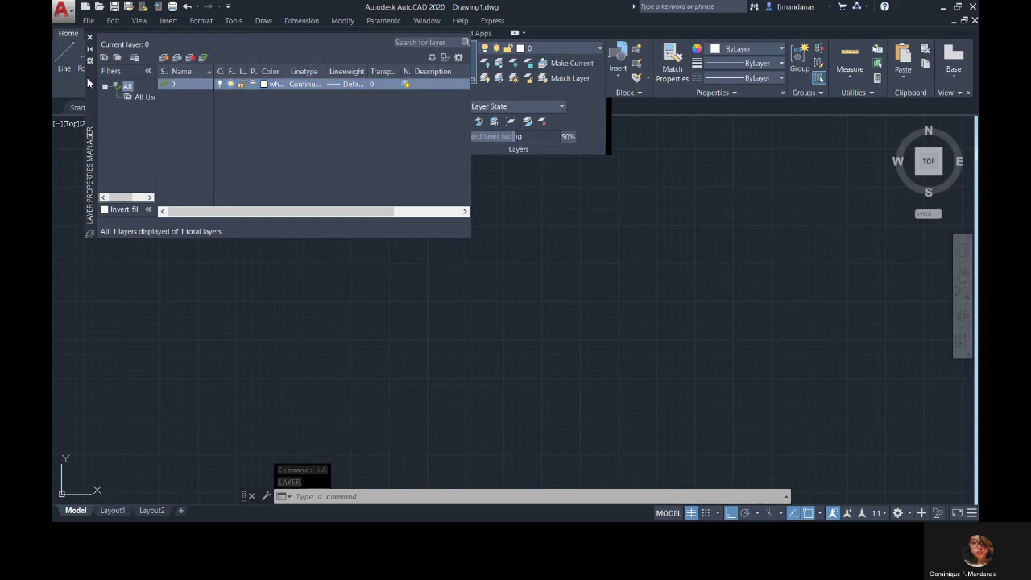
{"action": "left_click_drag", "start_coordinate": [87, 77], "coordinate": [97, 207]}
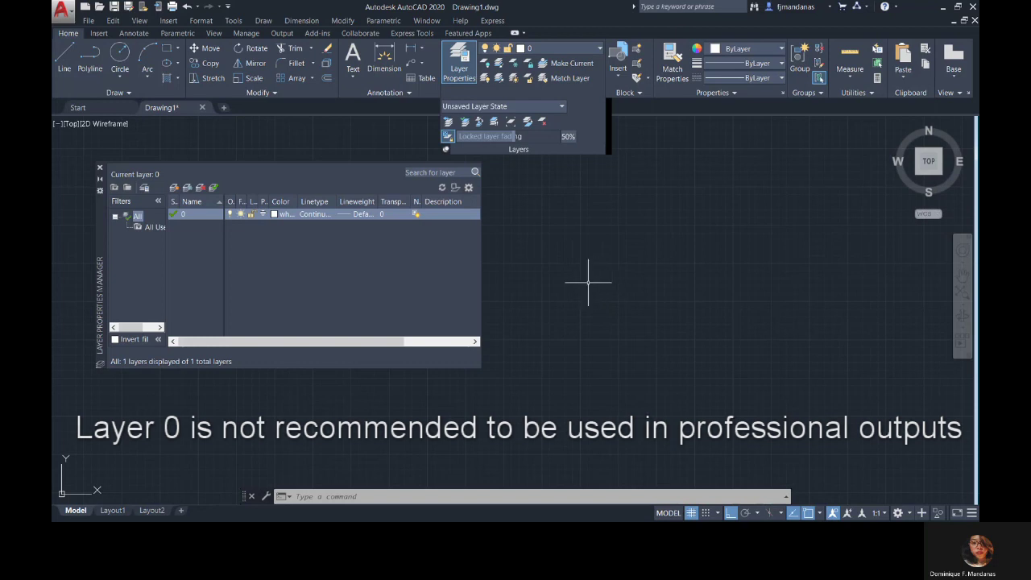
Step: Create a new layer named HIDL with index colour 230
{"action": "left_click", "coordinate": [176, 188]}
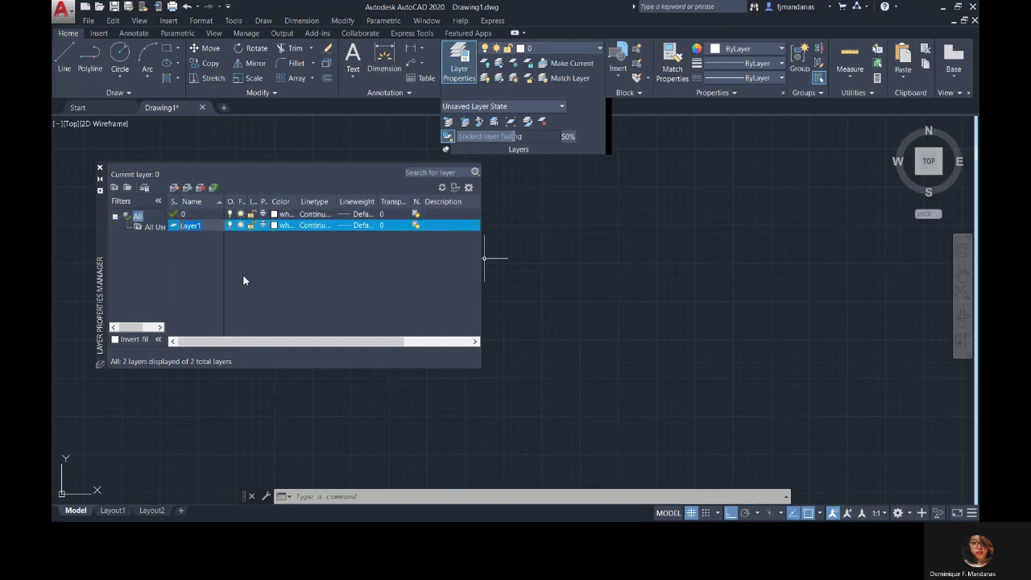
{"action": "type", "text": "L"}
{"action": "type", "text": "H"}
{"action": "type", "text": "D"}
{"action": "key", "text": "Return"}
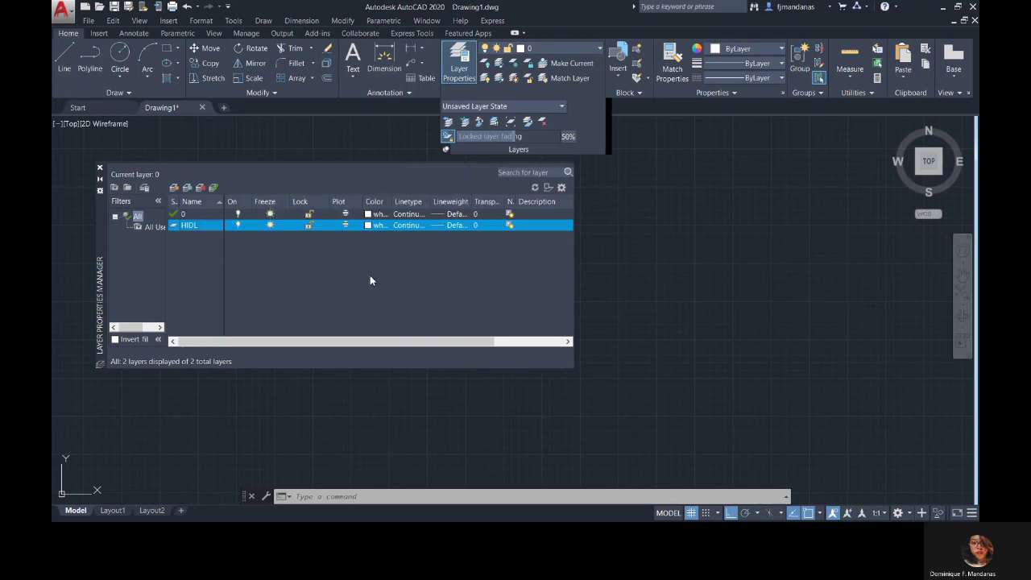
{"action": "left_click", "coordinate": [369, 226]}
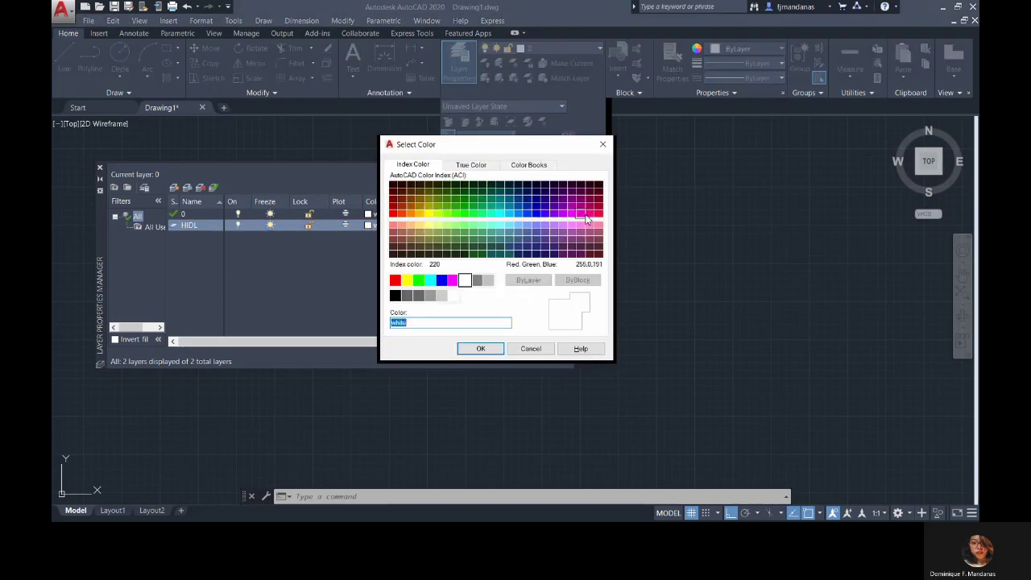
{"action": "left_click", "coordinate": [590, 217]}
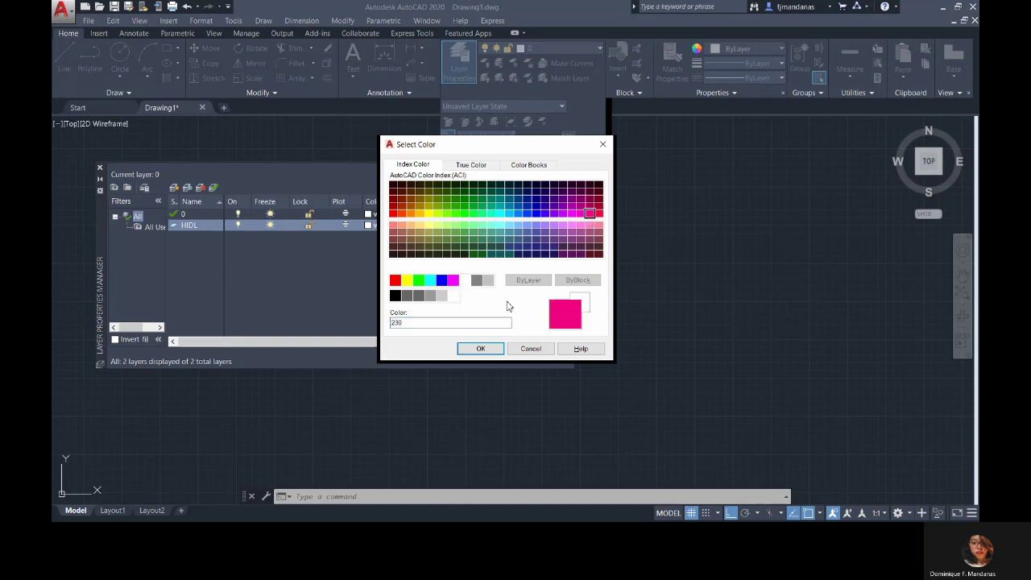
{"action": "left_click", "coordinate": [481, 348]}
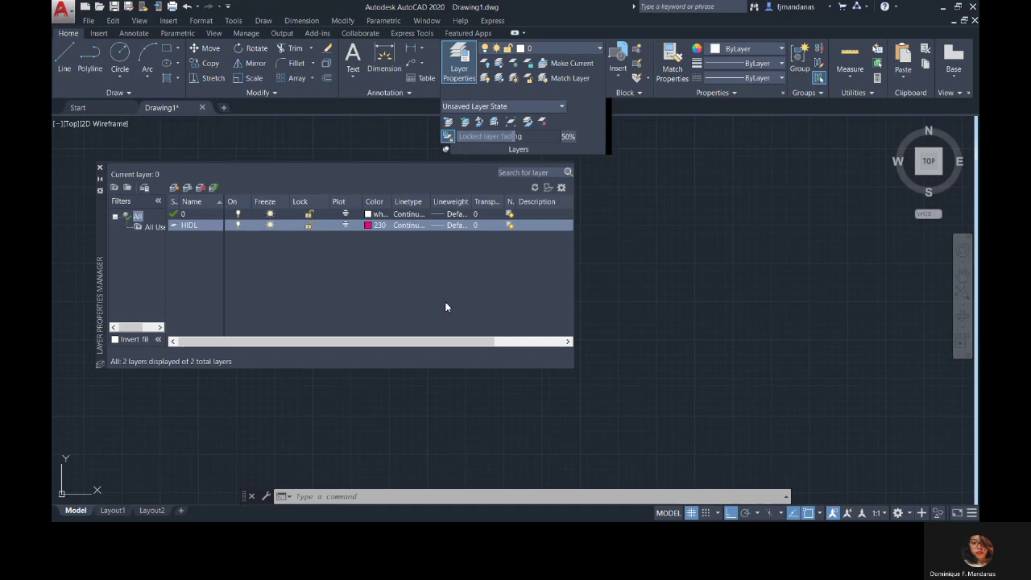
Step: Load the HIDDEN linetype from acadiso.lin and assign it to the HIDL layer
{"action": "left_click", "coordinate": [409, 226]}
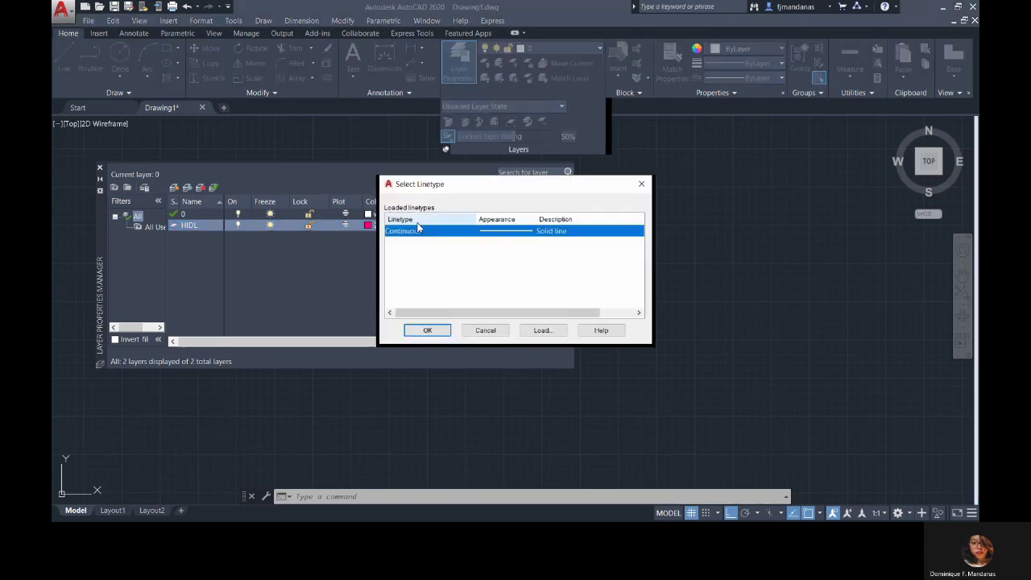
{"action": "left_click", "coordinate": [542, 331]}
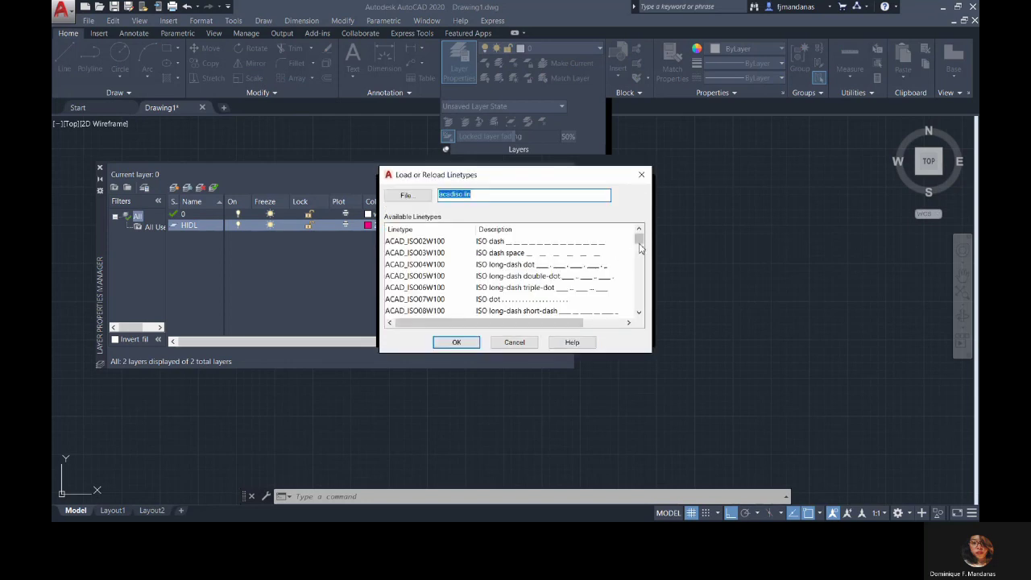
{"action": "left_click_drag", "start_coordinate": [640, 242], "coordinate": [641, 287]}
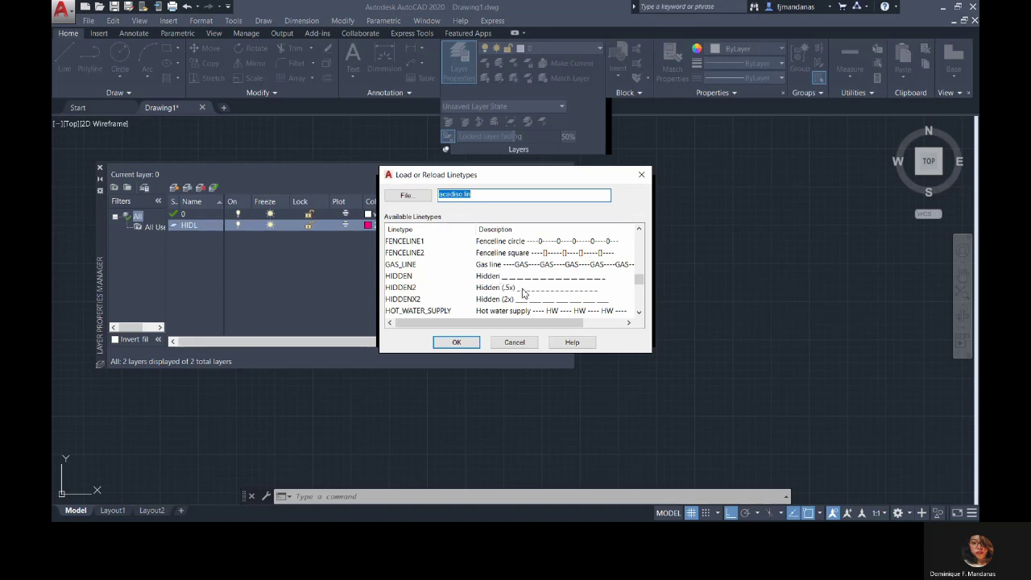
{"action": "left_click", "coordinate": [497, 279]}
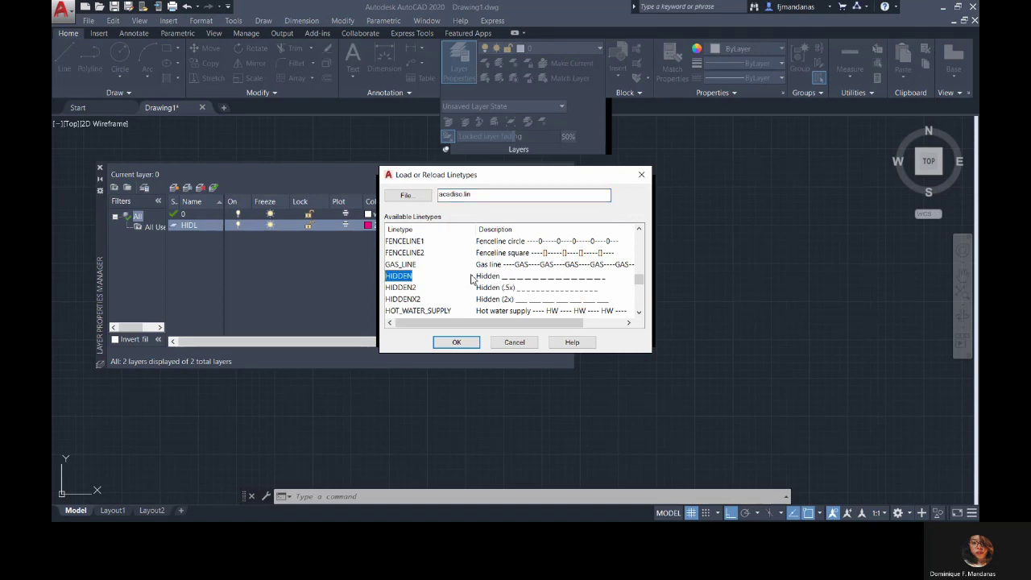
{"action": "left_click", "coordinate": [457, 341]}
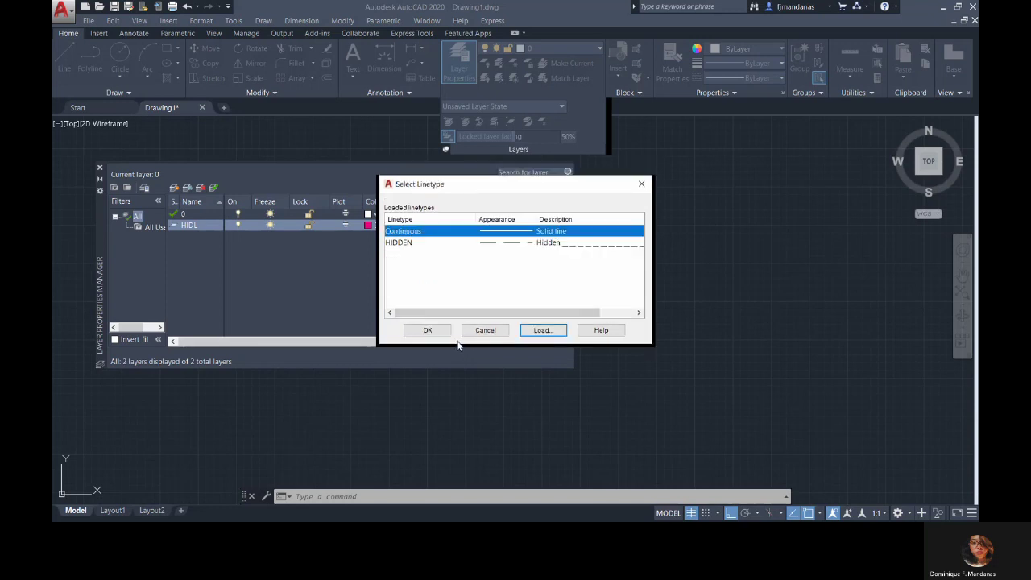
{"action": "left_click", "coordinate": [515, 243]}
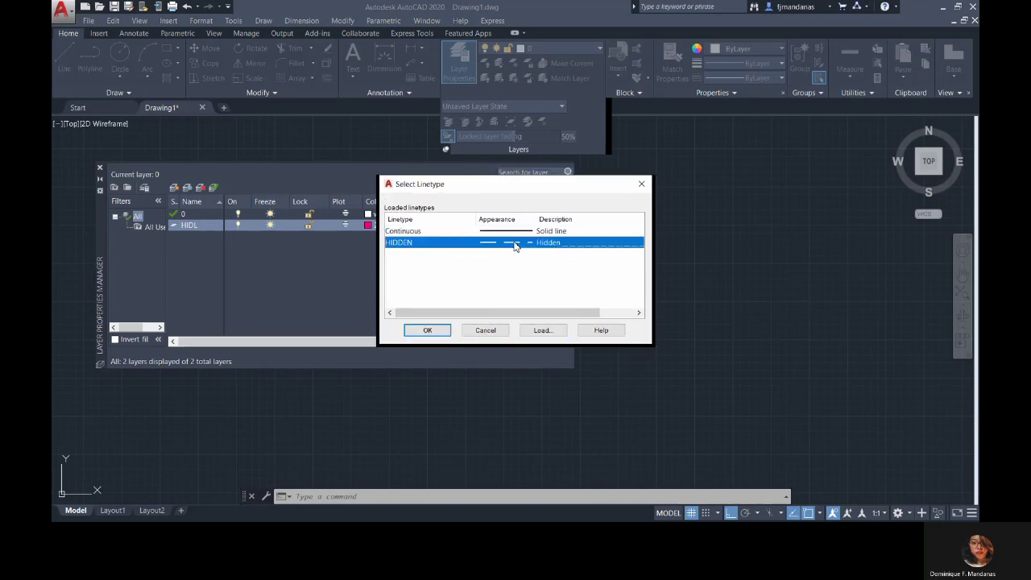
{"action": "left_click", "coordinate": [429, 331]}
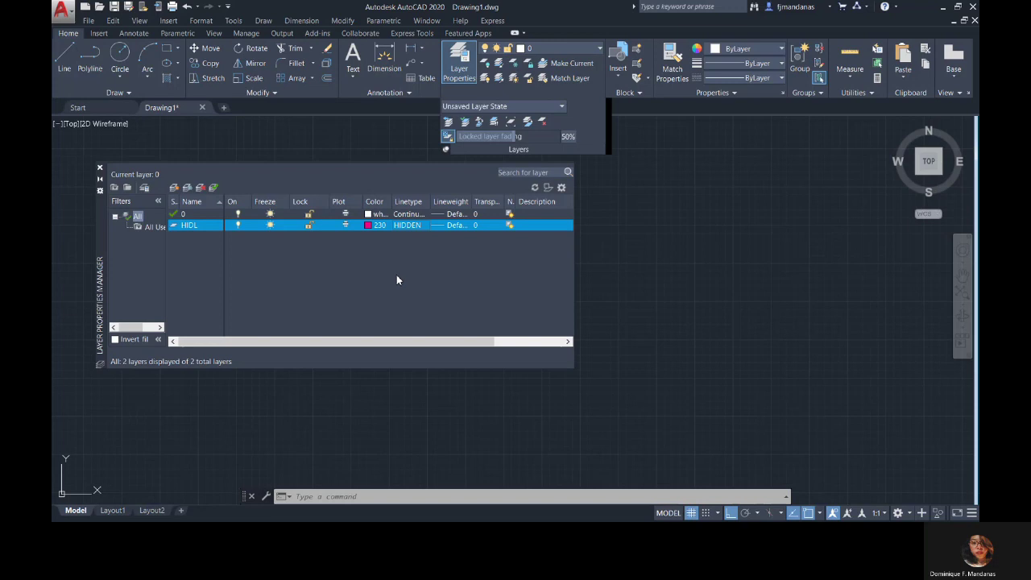
Step: Give the HIDL layer a 0.15 mm lineweight
{"action": "left_click", "coordinate": [437, 228]}
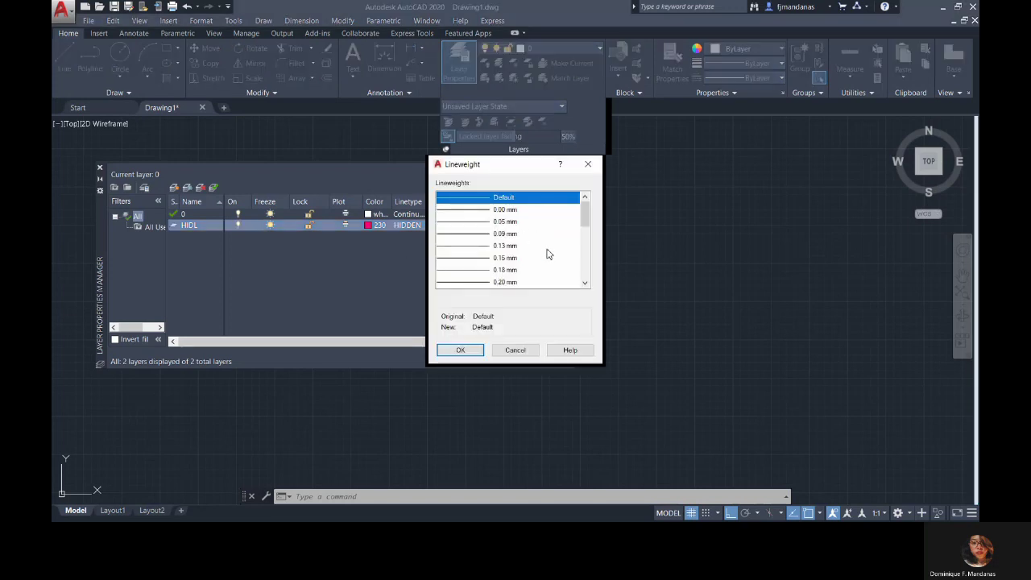
{"action": "left_click_drag", "start_coordinate": [585, 216], "coordinate": [585, 223]}
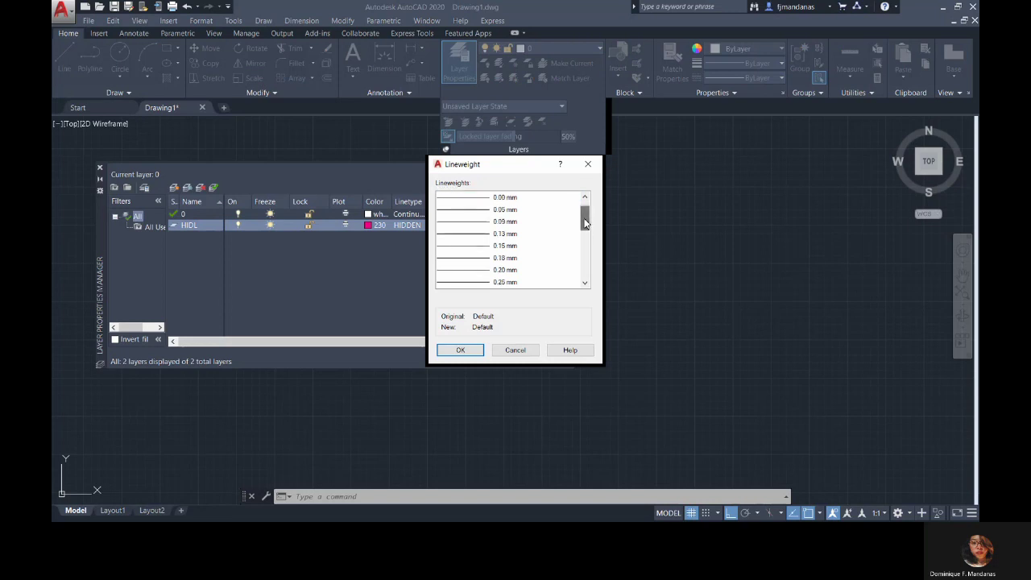
{"action": "left_click", "coordinate": [487, 245]}
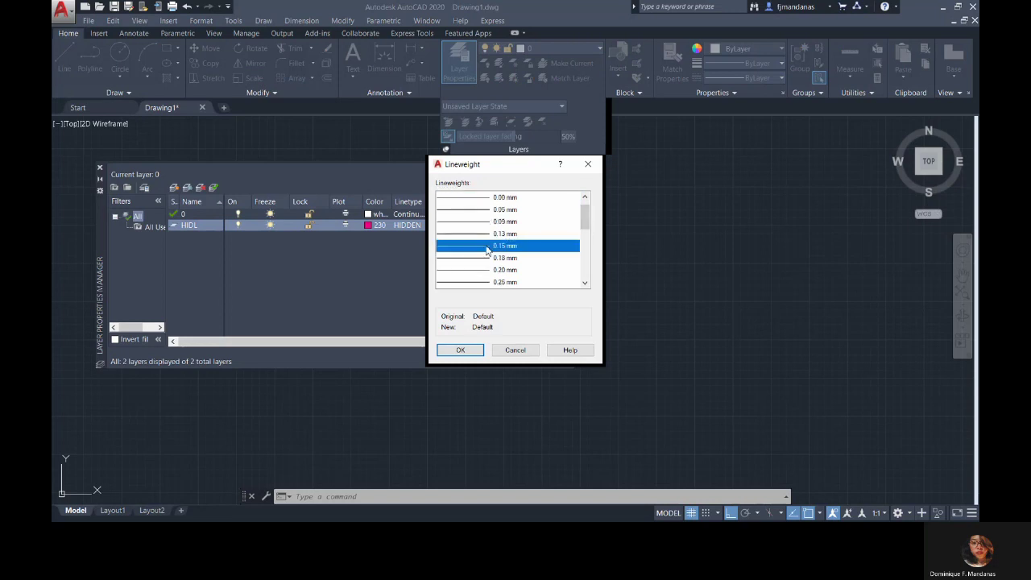
{"action": "left_click", "coordinate": [462, 350]}
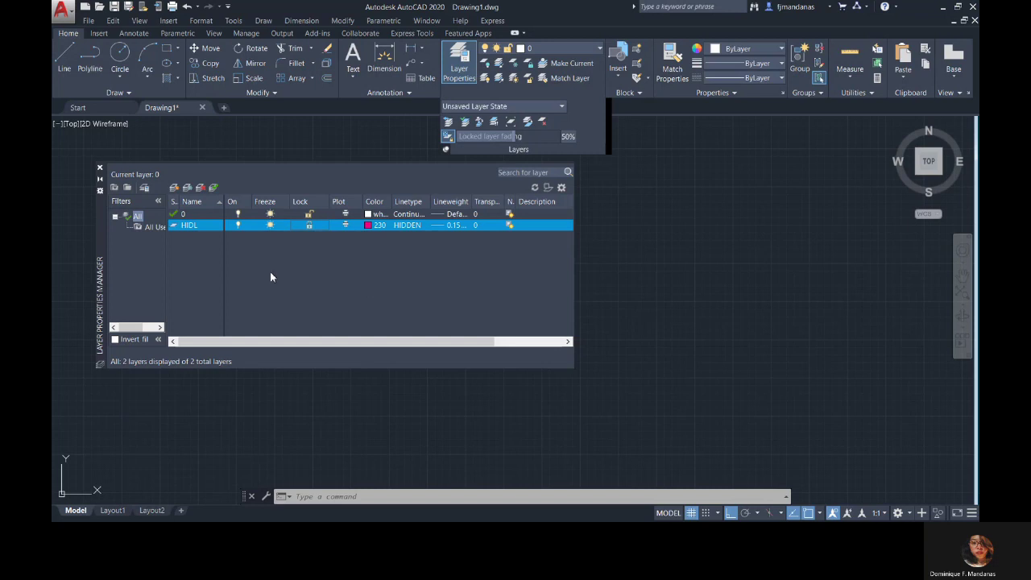
Step: Add a layer named OBJL, toggle its lock, and colour it cyan, index 130
{"action": "left_click", "coordinate": [174, 189]}
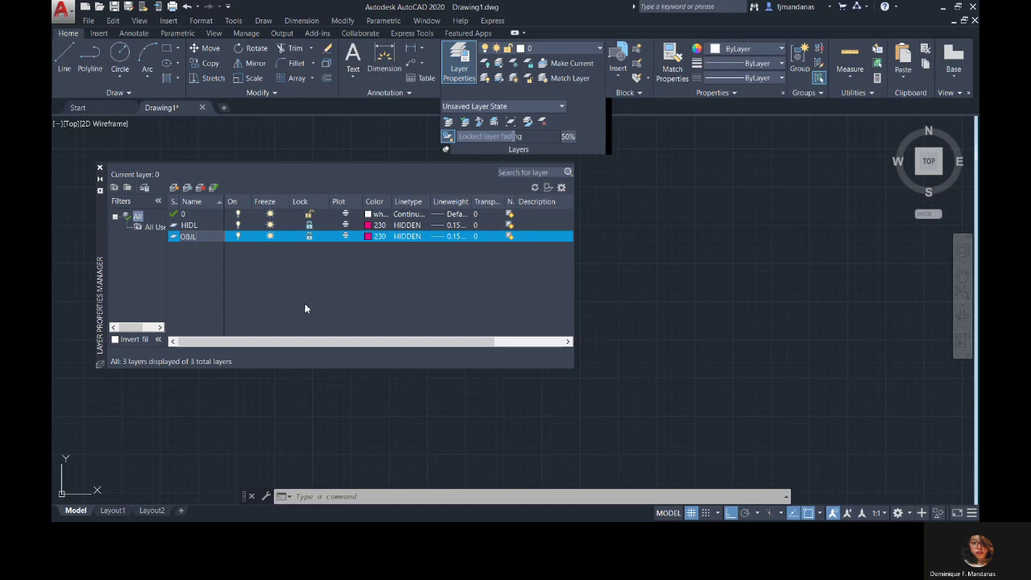
{"action": "type", "text": "OBJL"}
{"action": "key", "text": "Return"}
{"action": "left_click", "coordinate": [309, 238]}
{"action": "left_click", "coordinate": [369, 236]}
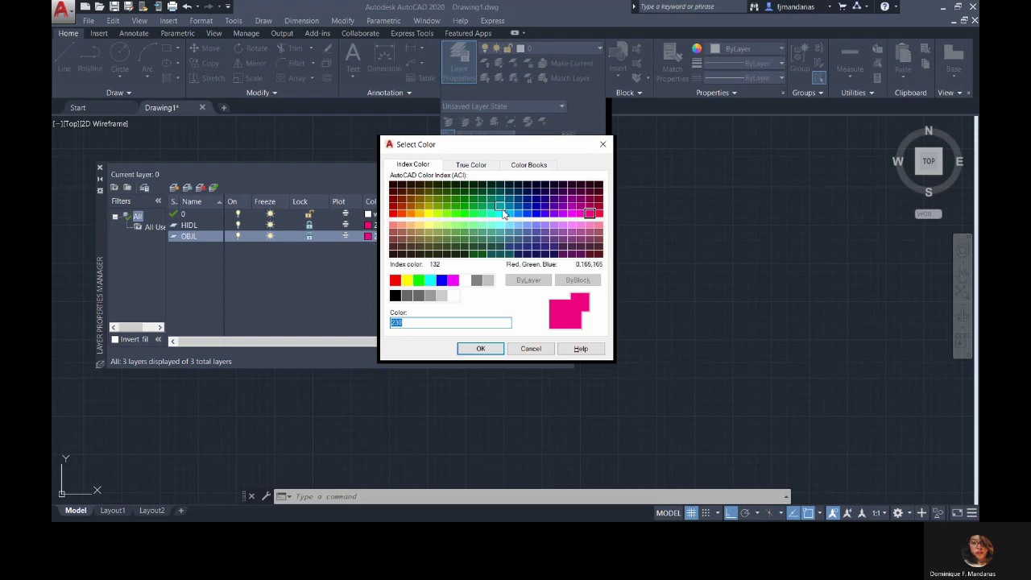
{"action": "left_click", "coordinate": [501, 213]}
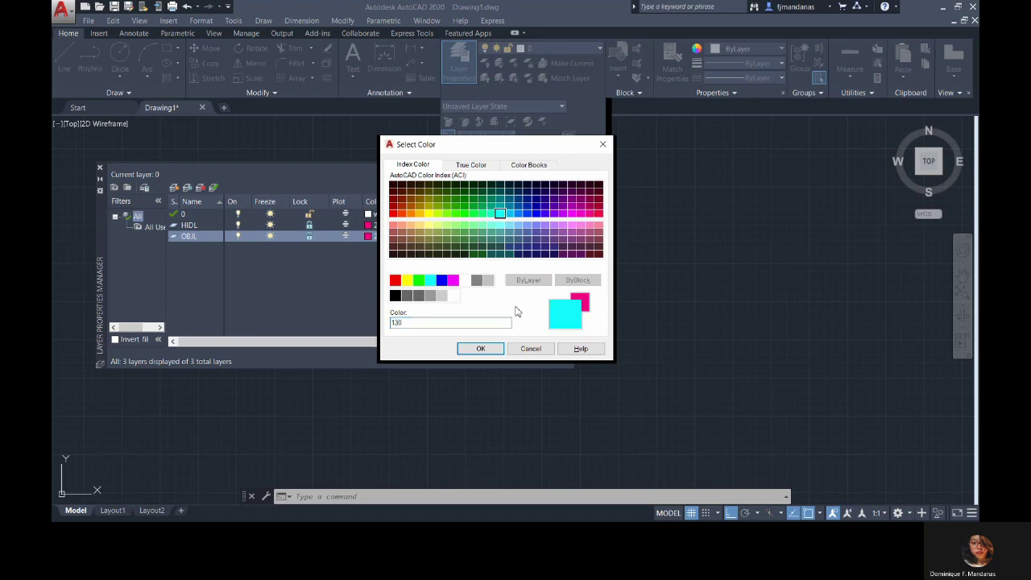
{"action": "left_click", "coordinate": [483, 349]}
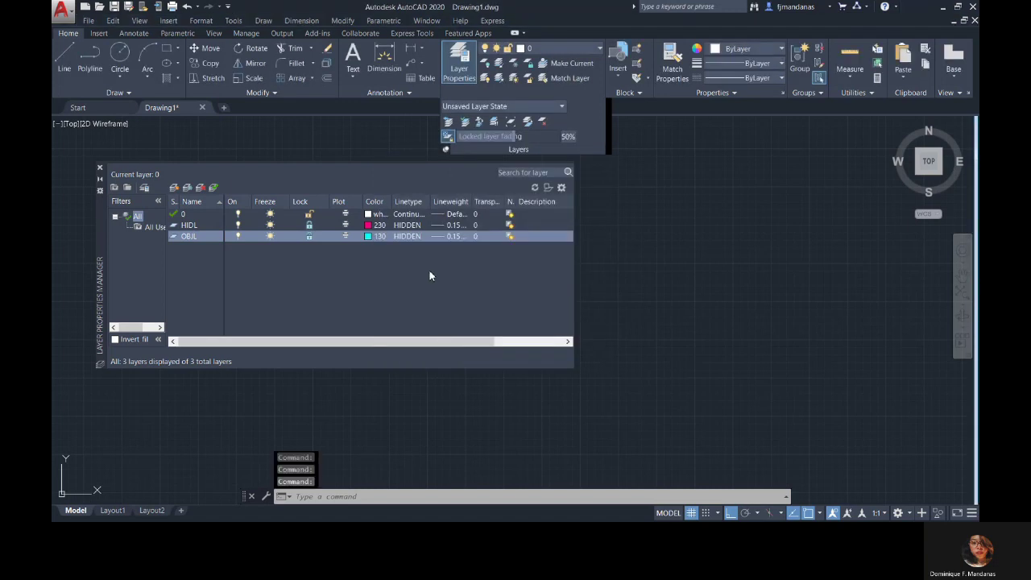
Step: Assign the Continuous linetype to the OBJL layer
{"action": "left_click", "coordinate": [414, 237]}
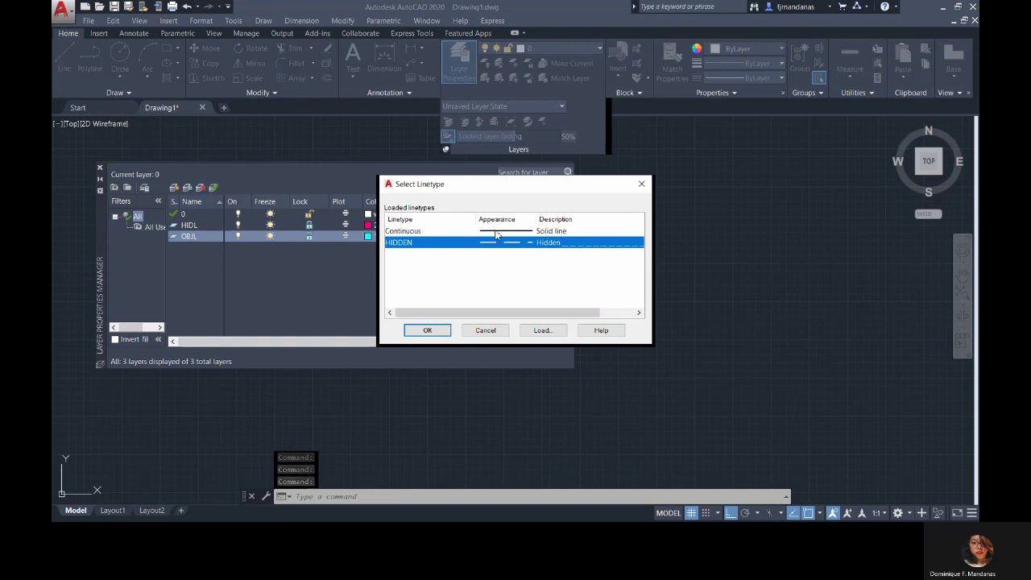
{"action": "left_click", "coordinate": [422, 231]}
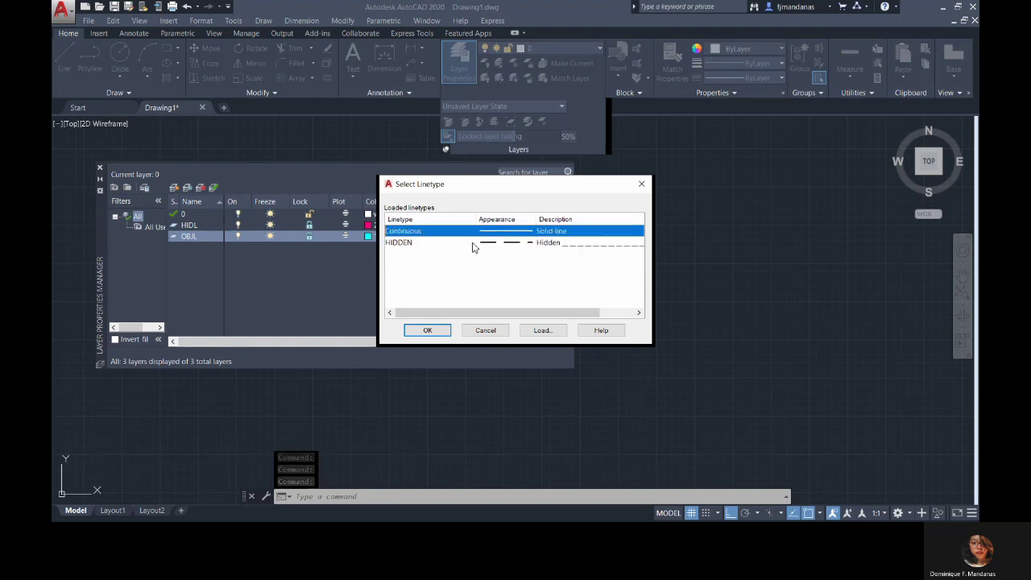
{"action": "left_click", "coordinate": [427, 332]}
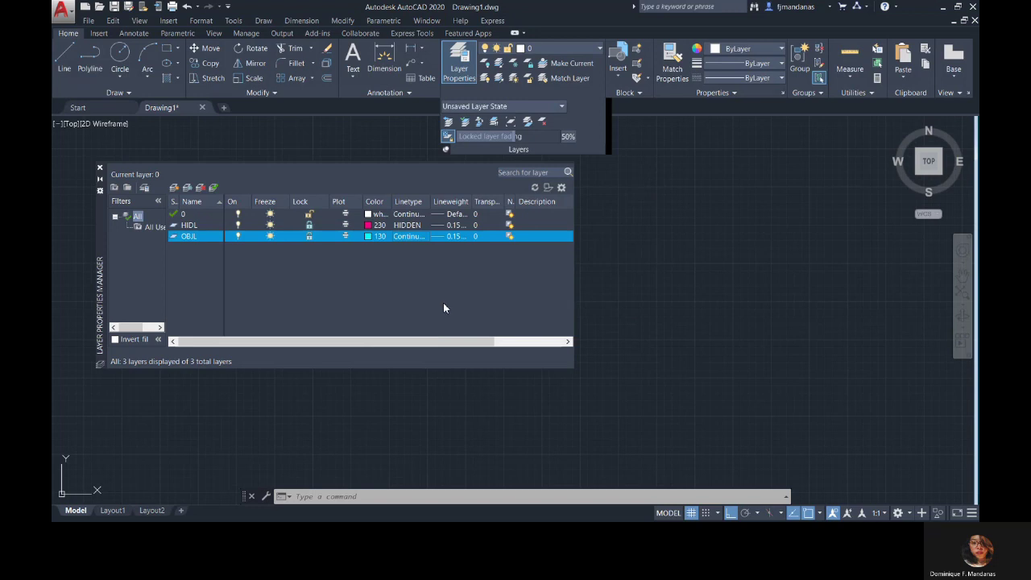
Step: Give the OBJL layer a 0.25 mm lineweight
{"action": "left_click", "coordinate": [456, 237]}
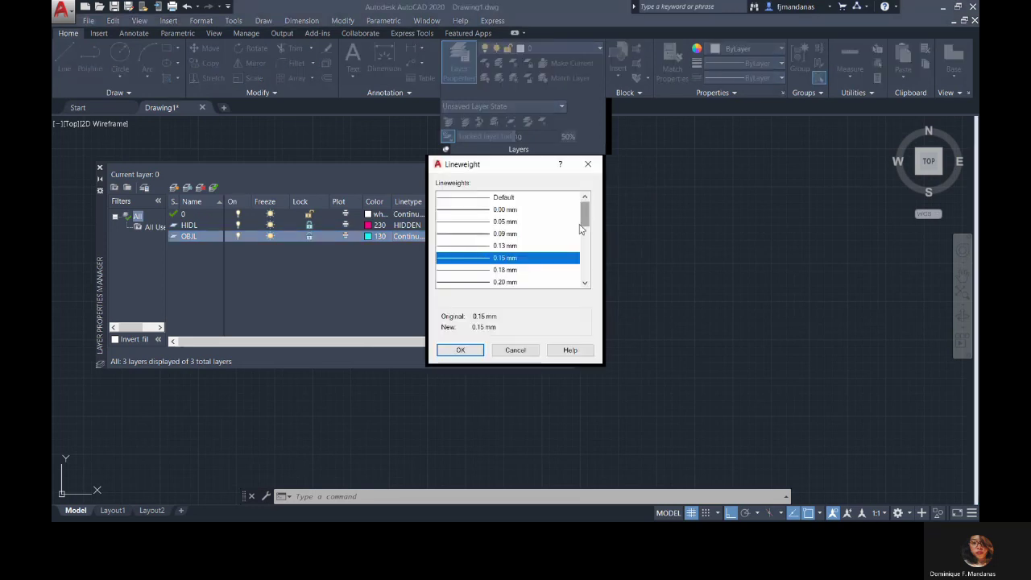
{"action": "left_click_drag", "start_coordinate": [586, 211], "coordinate": [585, 224]}
{"action": "left_click", "coordinate": [503, 258]}
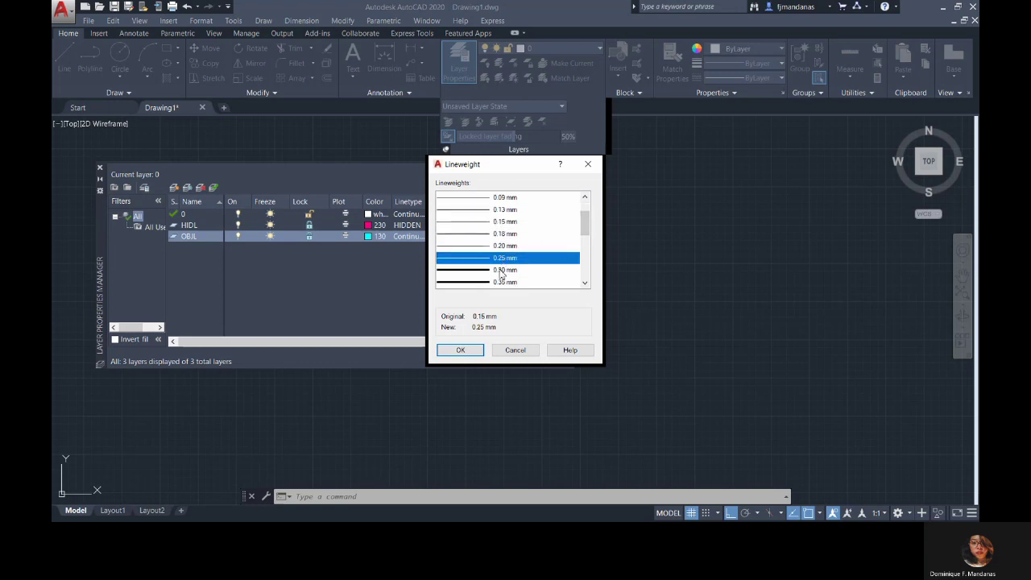
{"action": "left_click", "coordinate": [460, 349]}
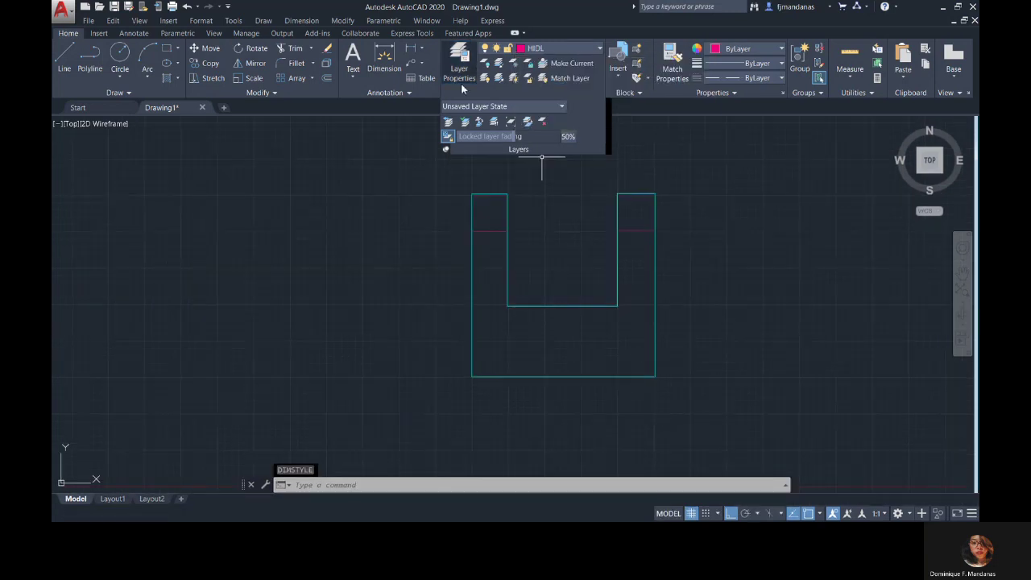
Step: Create a new layer named DIM coloured white
{"action": "left_click", "coordinate": [460, 81]}
{"action": "left_click", "coordinate": [174, 188]}
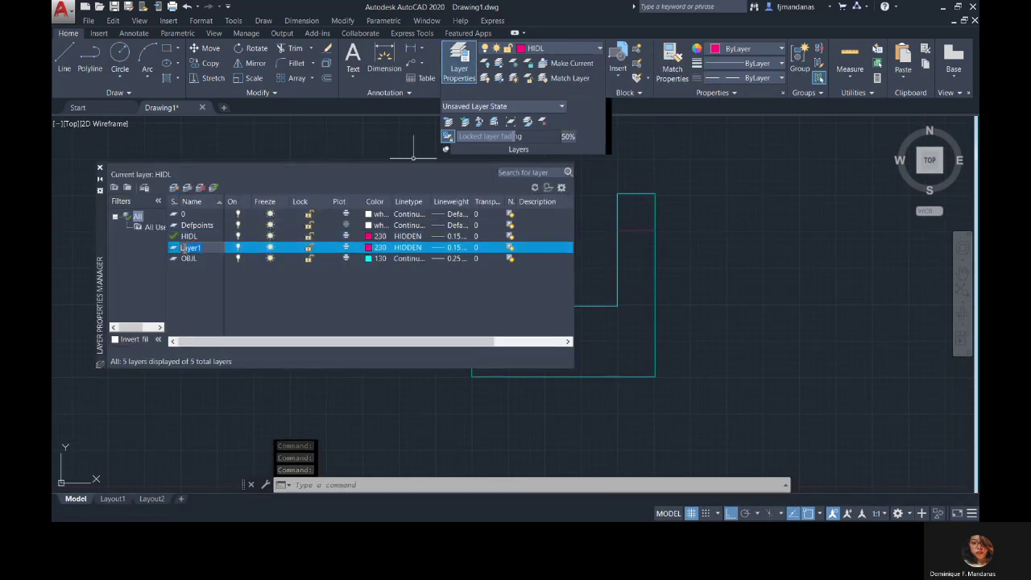
{"action": "type", "text": "DIM"}
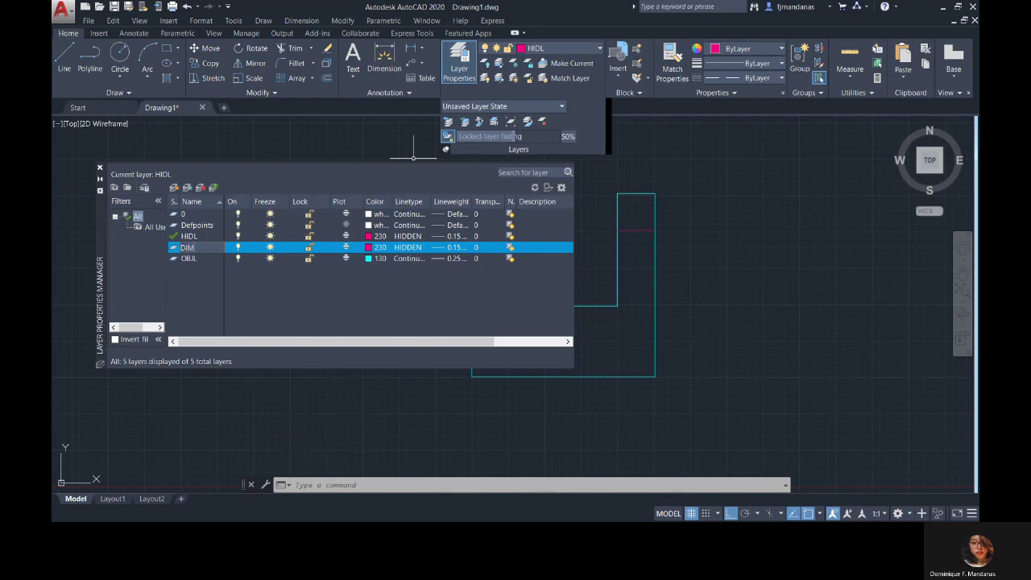
{"action": "left_click", "coordinate": [375, 247]}
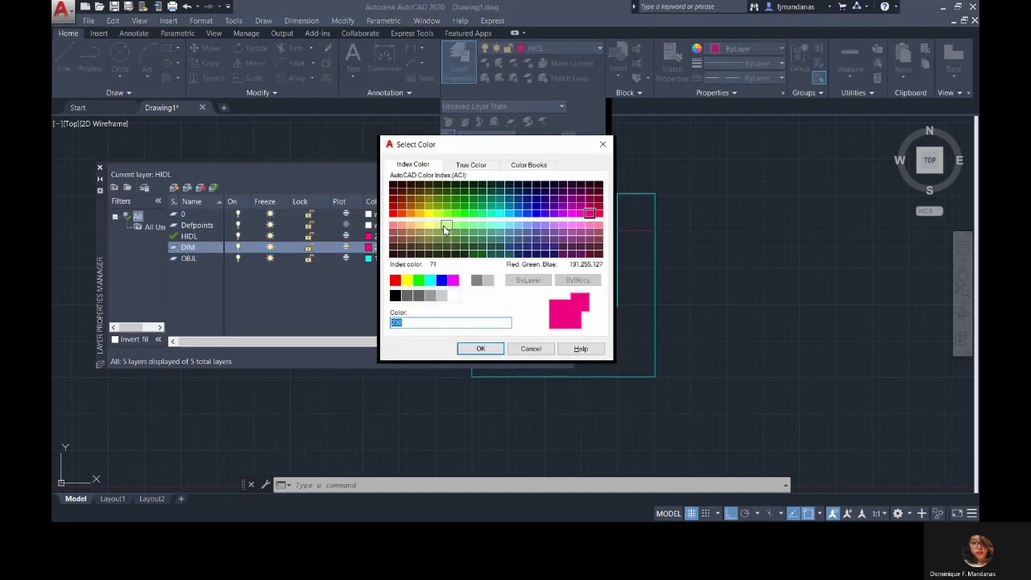
{"action": "left_click", "coordinate": [465, 280]}
{"action": "left_click", "coordinate": [480, 348]}
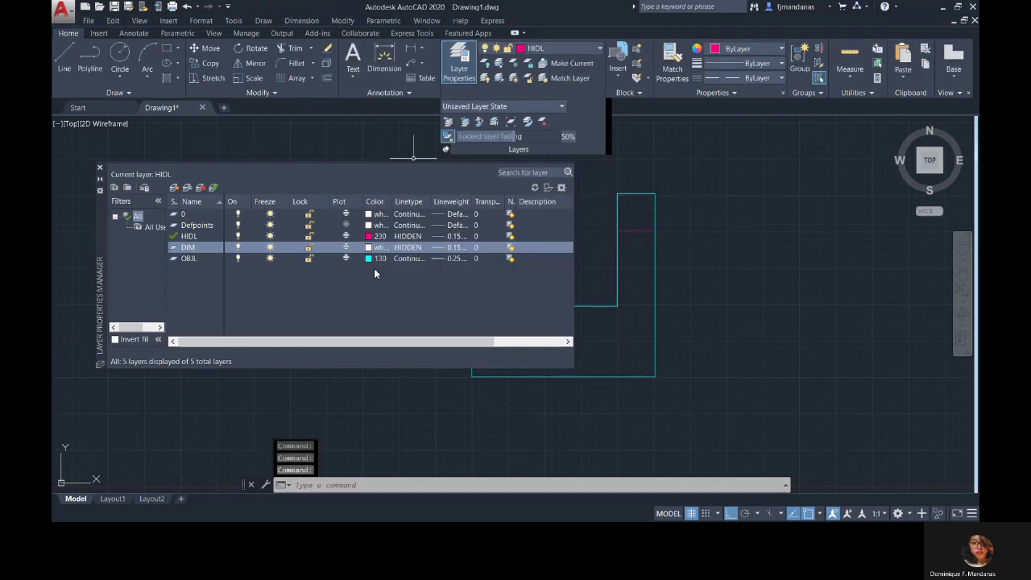
Step: Set the DIM layer to Continuous linetype with a 0.20 mm lineweight
{"action": "left_click", "coordinate": [407, 247]}
{"action": "left_click", "coordinate": [403, 229]}
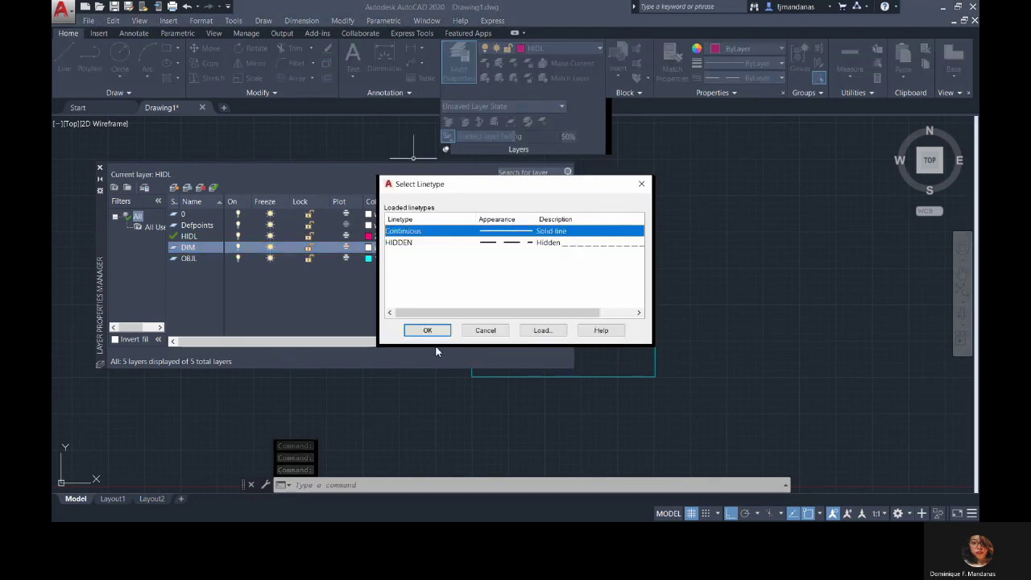
{"action": "left_click", "coordinate": [423, 329]}
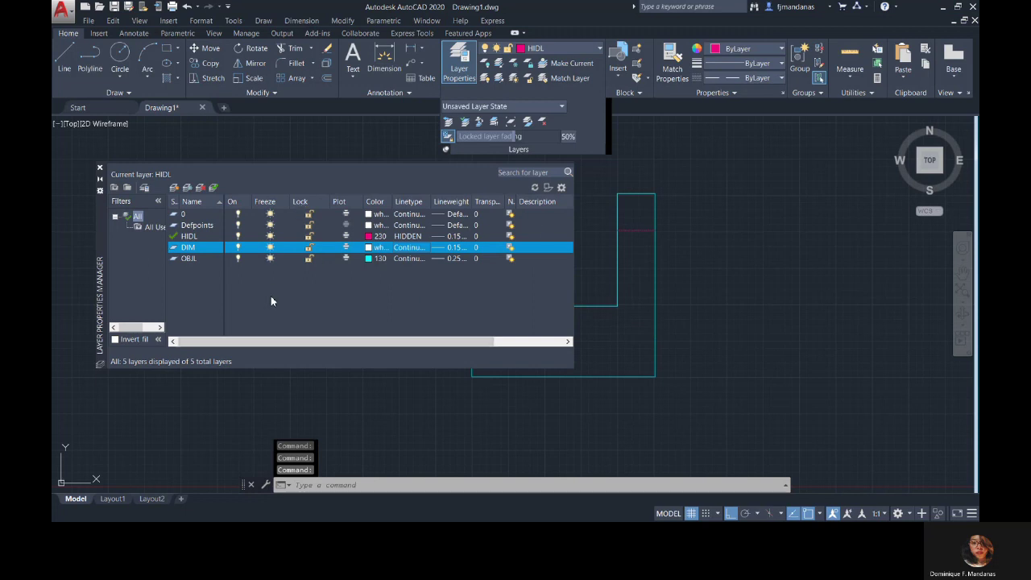
{"action": "left_click", "coordinate": [451, 247]}
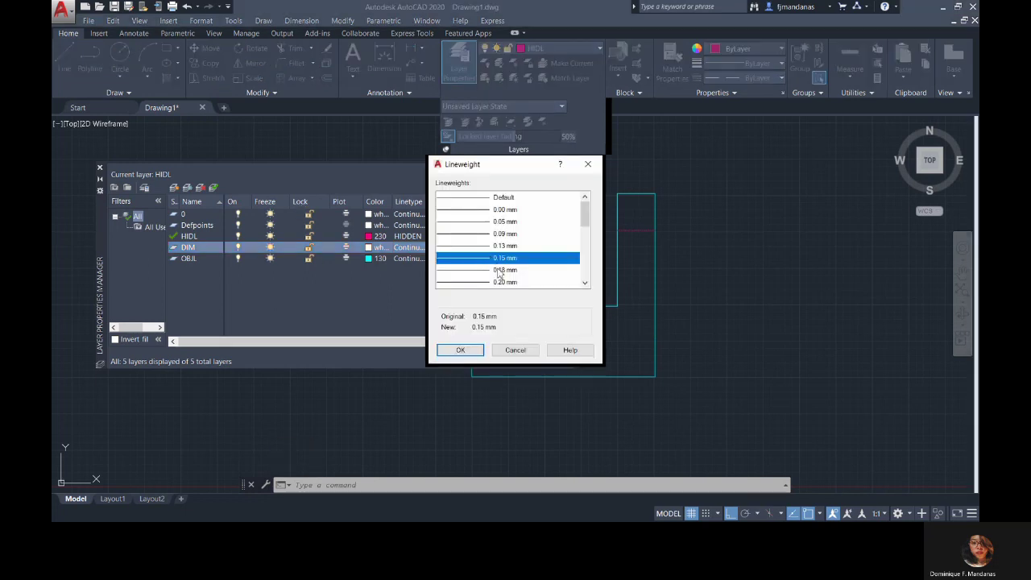
{"action": "left_click", "coordinate": [481, 282]}
{"action": "left_click", "coordinate": [475, 349]}
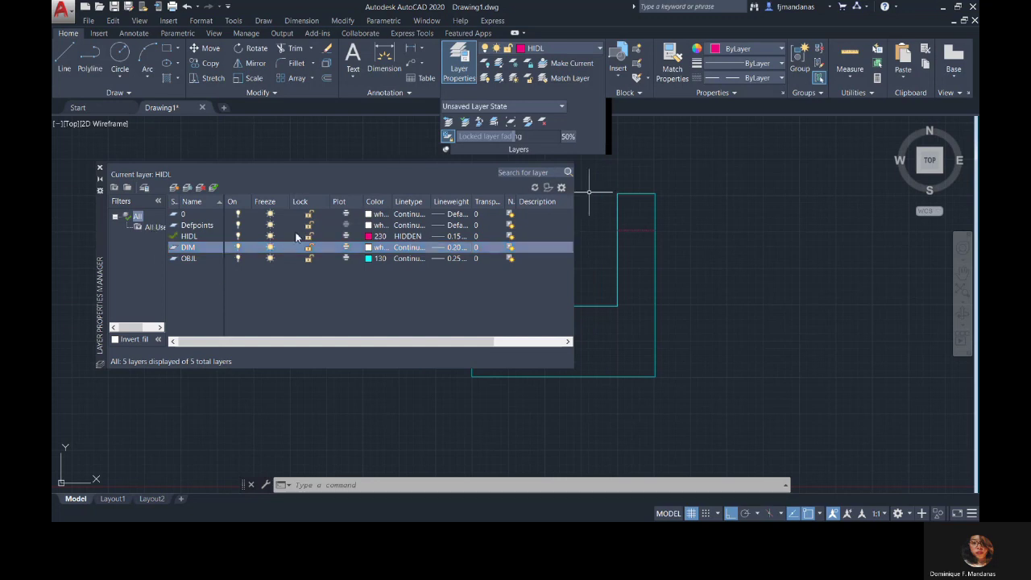
Step: Make OBJL current and draw the closed U-shaped outline as one polyline
{"action": "left_click", "coordinate": [599, 48]}
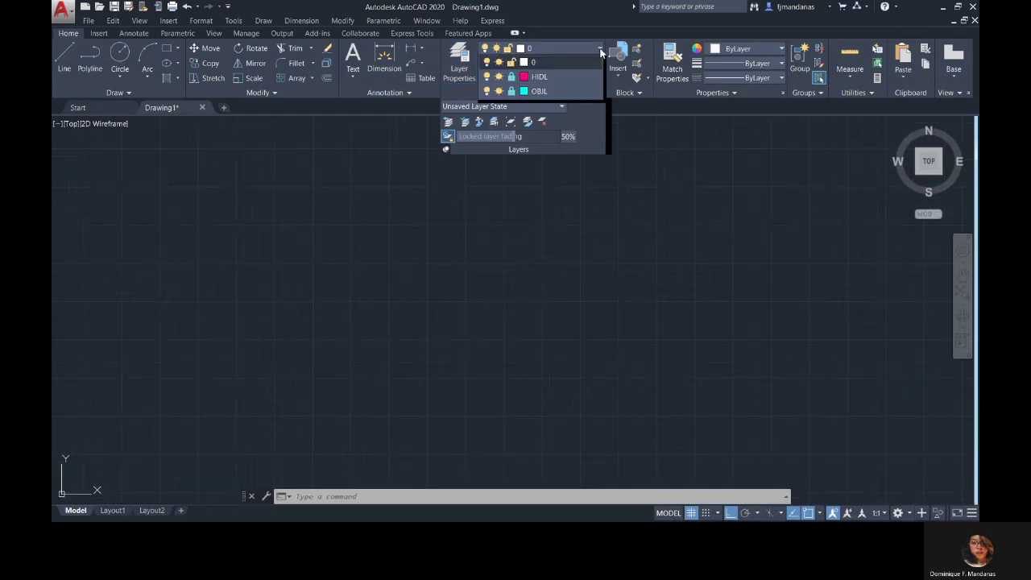
{"action": "left_click", "coordinate": [548, 90]}
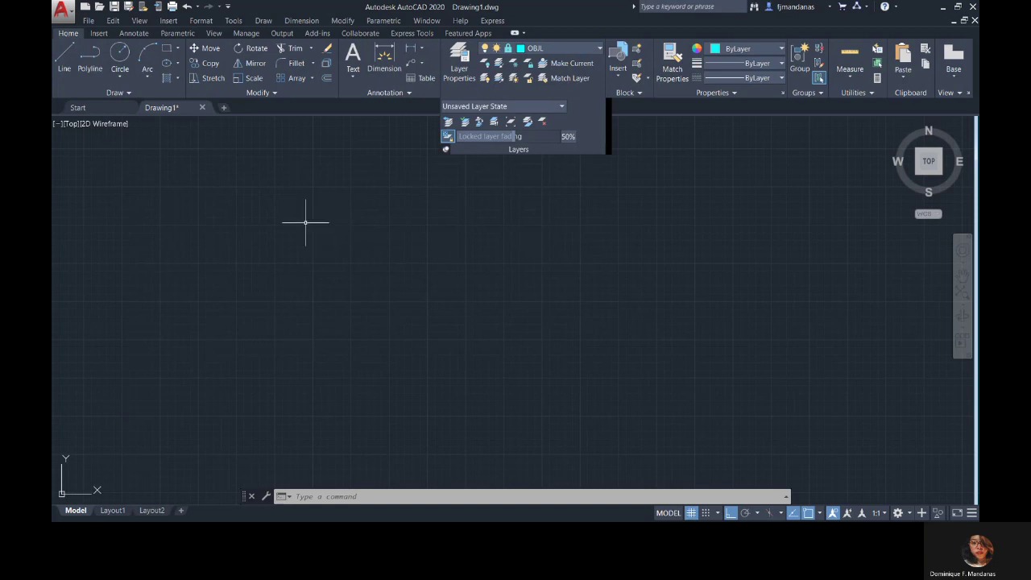
{"action": "left_click", "coordinate": [89, 60]}
{"action": "left_click", "coordinate": [465, 223]}
{"action": "left_click", "coordinate": [465, 415]}
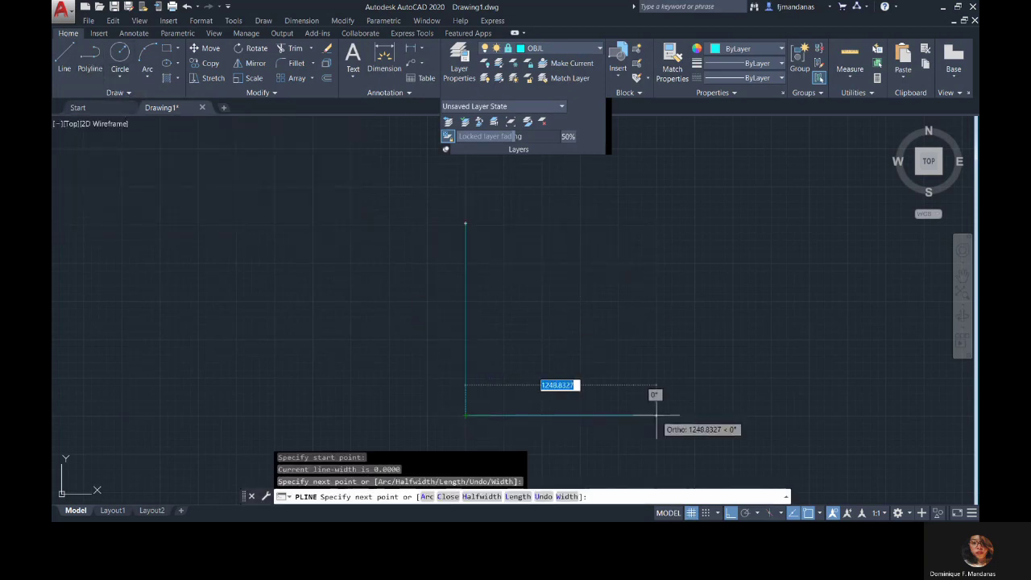
{"action": "left_click", "coordinate": [658, 416]}
{"action": "left_click", "coordinate": [658, 223]}
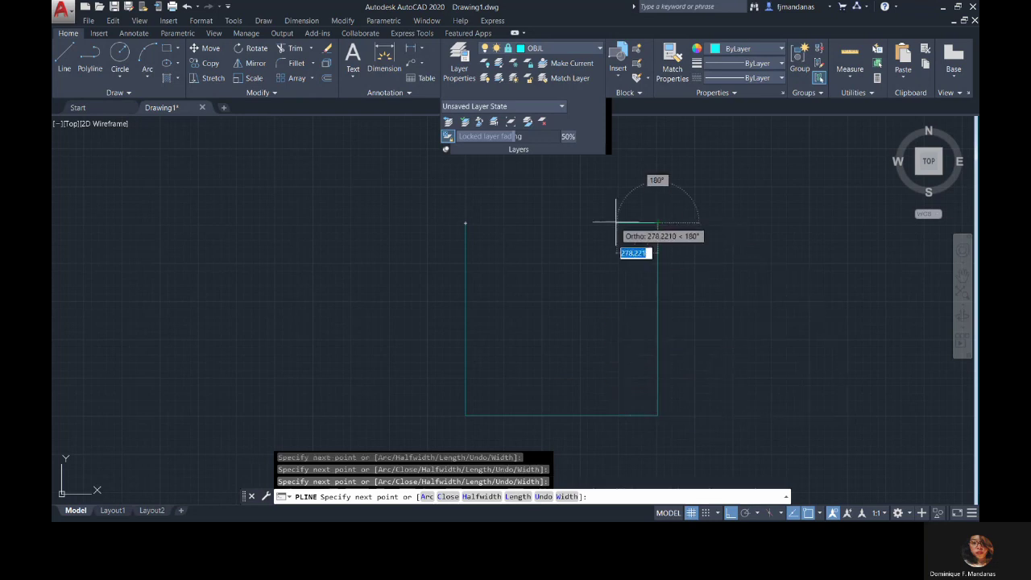
{"action": "left_click", "coordinate": [619, 223]}
{"action": "left_click", "coordinate": [619, 340]}
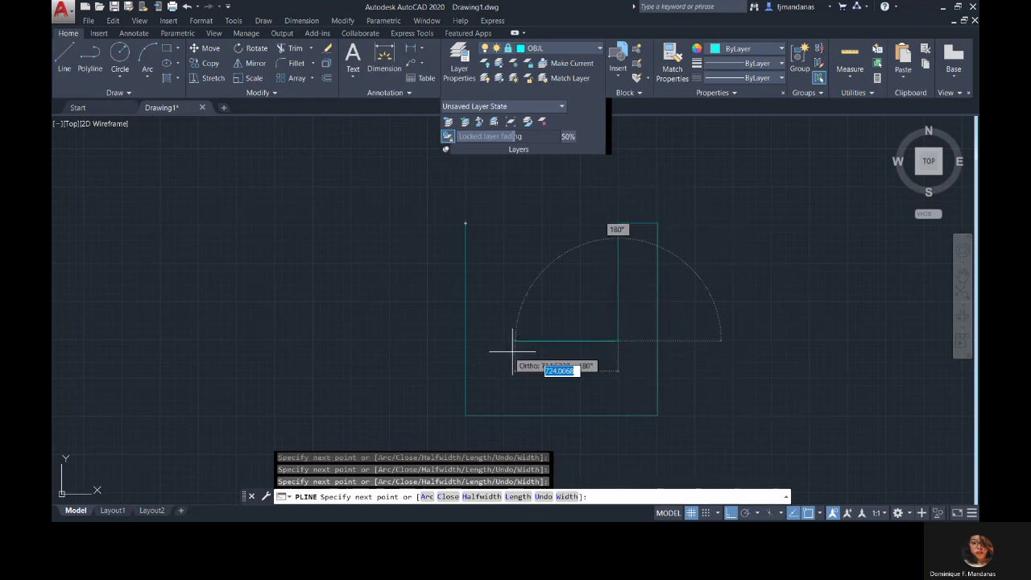
{"action": "left_click", "coordinate": [503, 340]}
{"action": "left_click", "coordinate": [503, 224]}
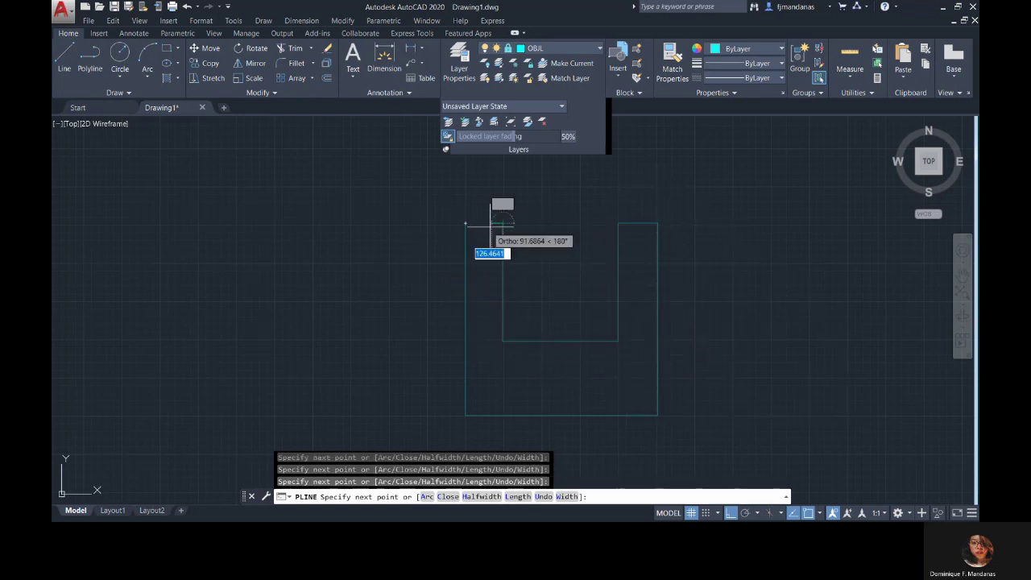
{"action": "left_click", "coordinate": [465, 223]}
{"action": "key", "text": "Escape"}
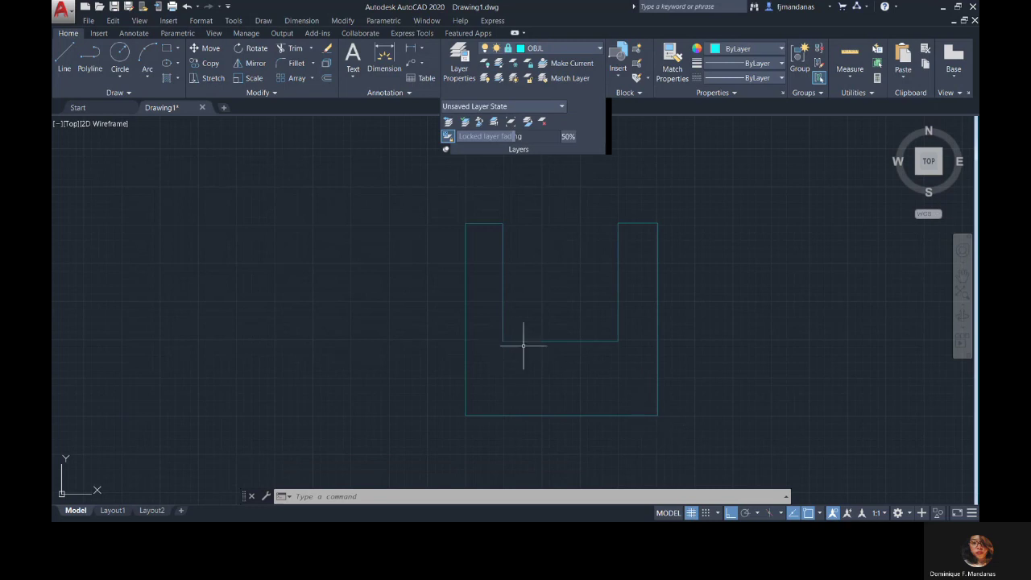
Step: Try deleting the outline, which the locked OBJL layer prevents, then cancel
{"action": "left_click", "coordinate": [659, 390]}
{"action": "key", "text": "Delete"}
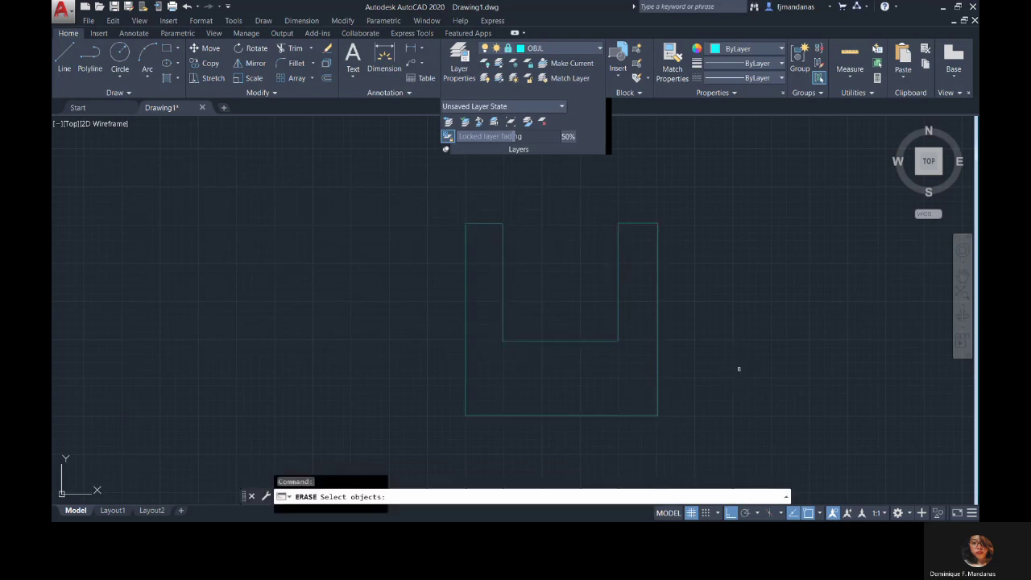
{"action": "left_click", "coordinate": [662, 363]}
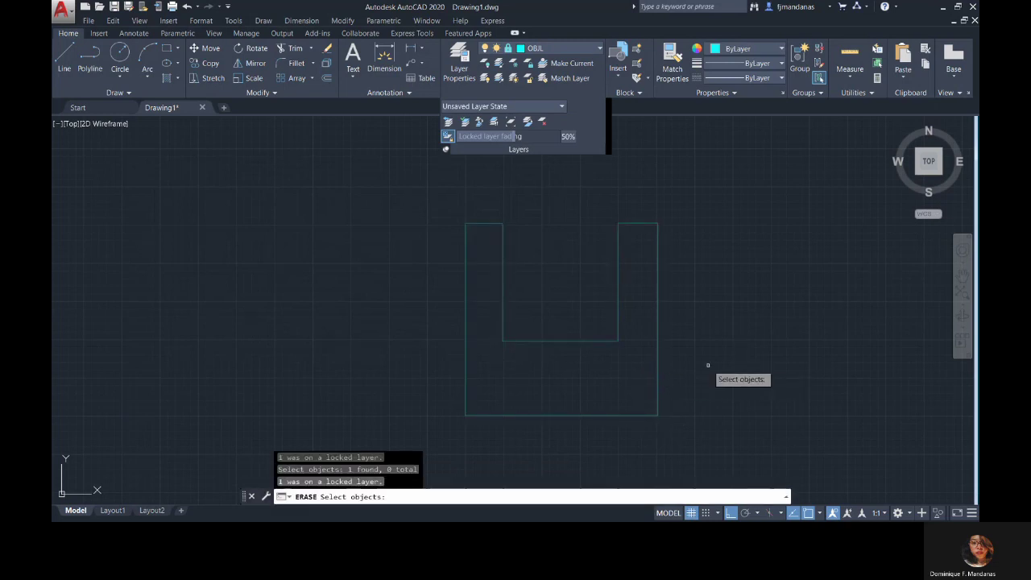
{"action": "key", "text": "Escape"}
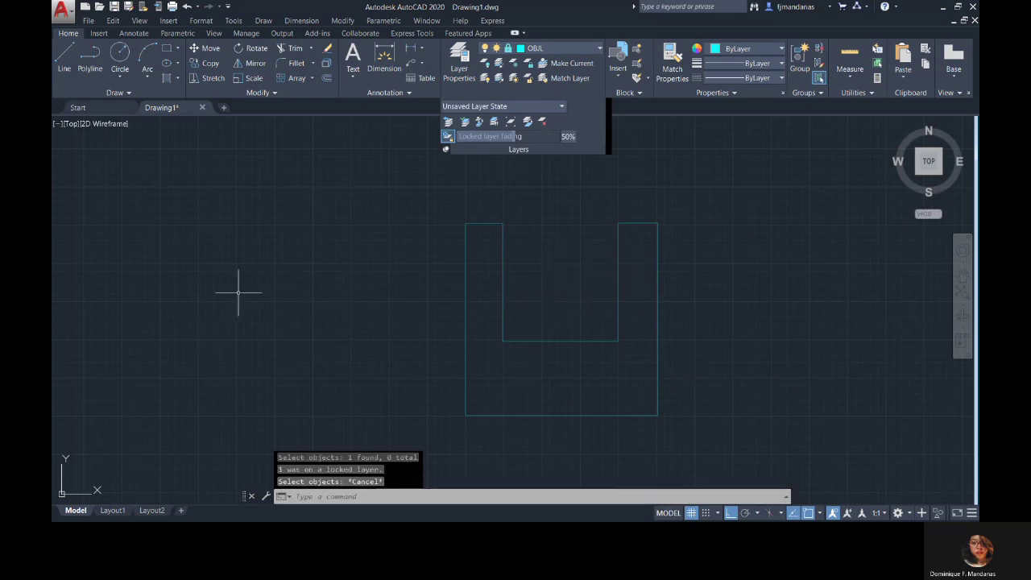
Step: Make HIDL current and draw two 500-unit horizontal lines across the U's arms
{"action": "left_click", "coordinate": [601, 48]}
{"action": "left_click", "coordinate": [572, 81]}
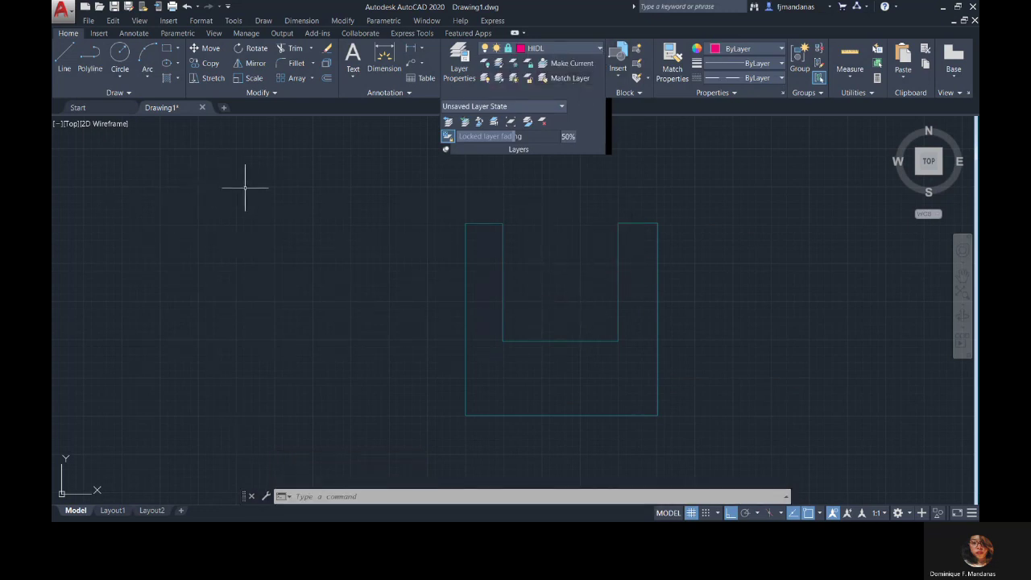
{"action": "left_click", "coordinate": [62, 61]}
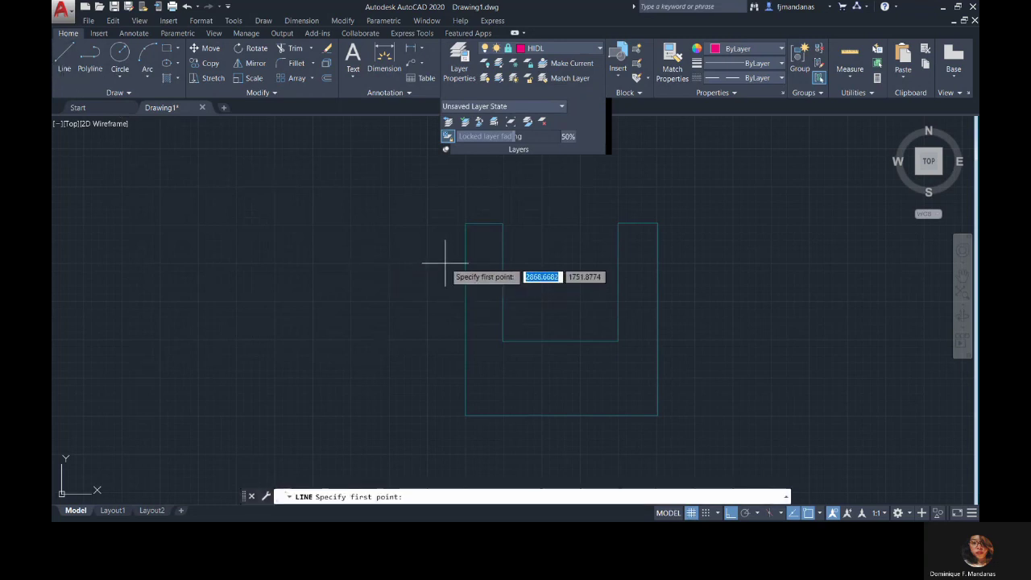
{"action": "left_click", "coordinate": [449, 262]}
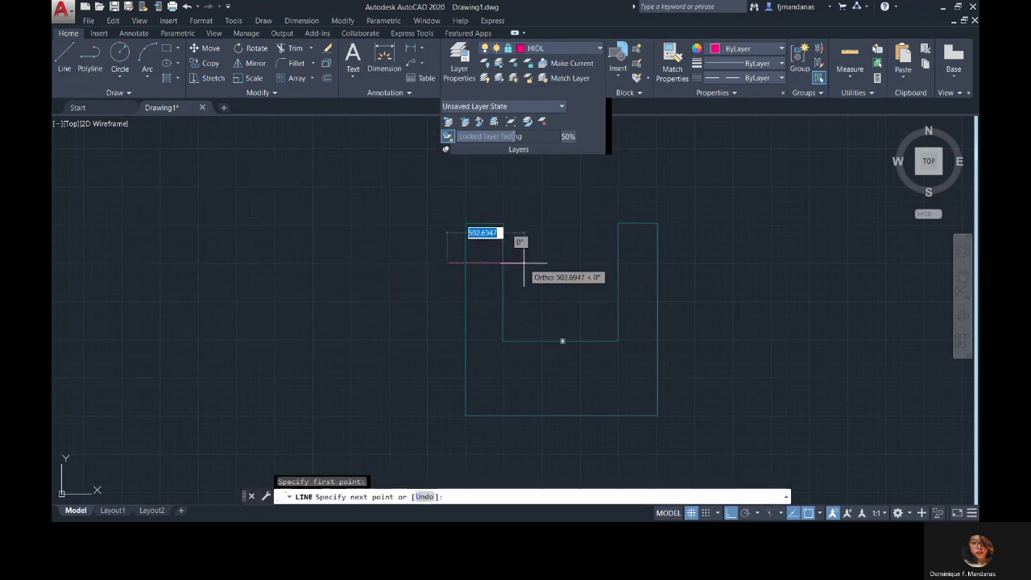
{"action": "type", "text": "500"}
{"action": "key", "text": "Return"}
{"action": "key", "text": "Escape"}
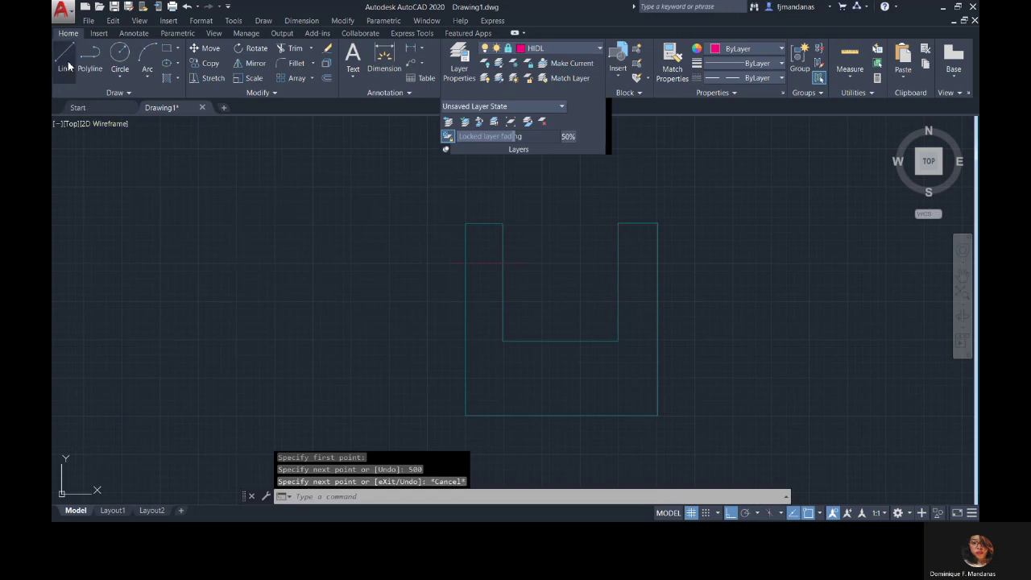
{"action": "left_click", "coordinate": [64, 63]}
{"action": "left_click", "coordinate": [602, 260]}
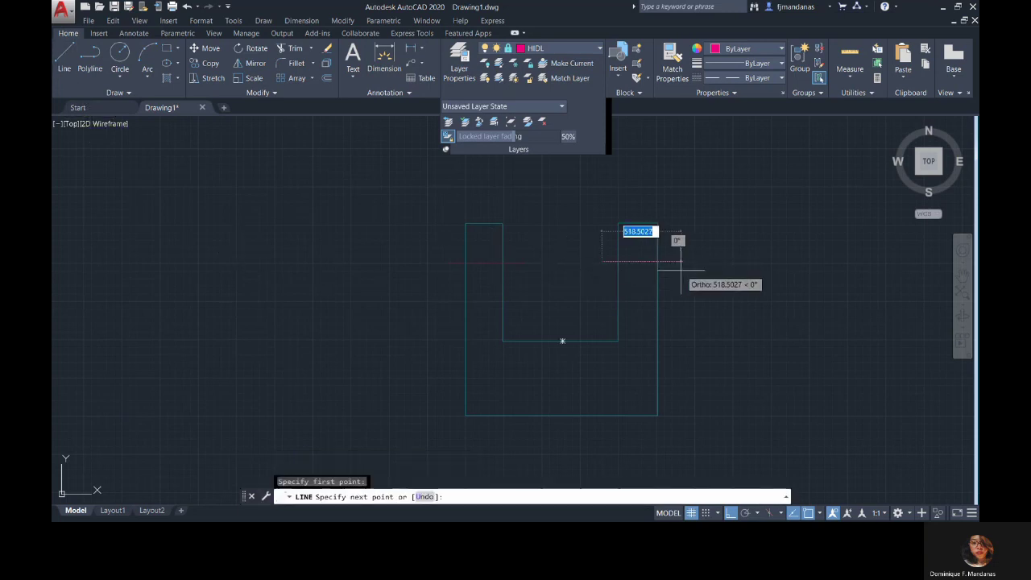
{"action": "type", "text": "500"}
{"action": "key", "text": "Return"}
{"action": "key", "text": "Escape"}
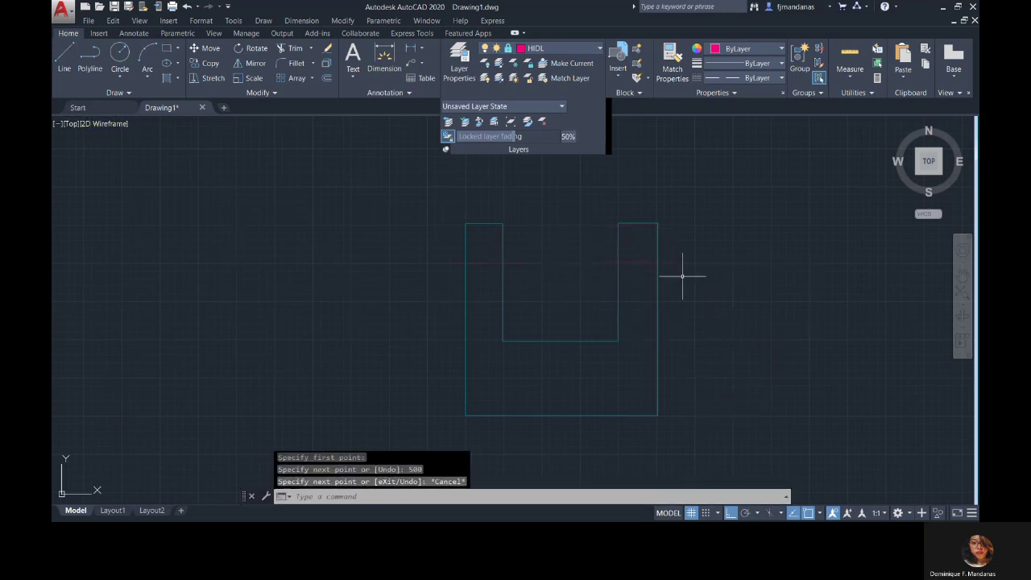
Step: Adjust the view, start TRIM, then cancel it
{"action": "scroll", "coordinate": [516, 258], "scroll_direction": "up", "scroll_amount": 2}
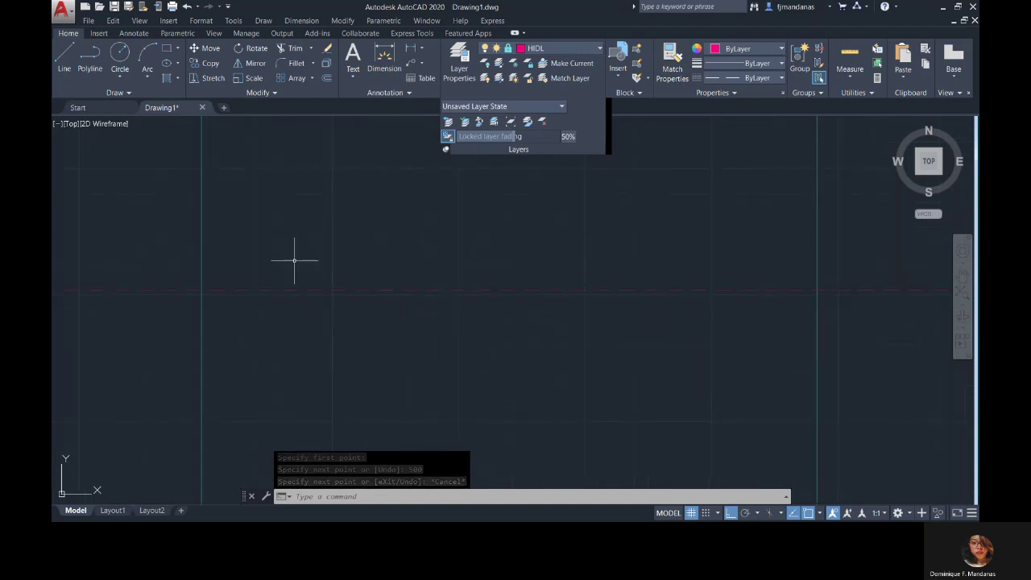
{"action": "middle_click_drag", "start_coordinate": [525, 291], "coordinate": [621, 271]}
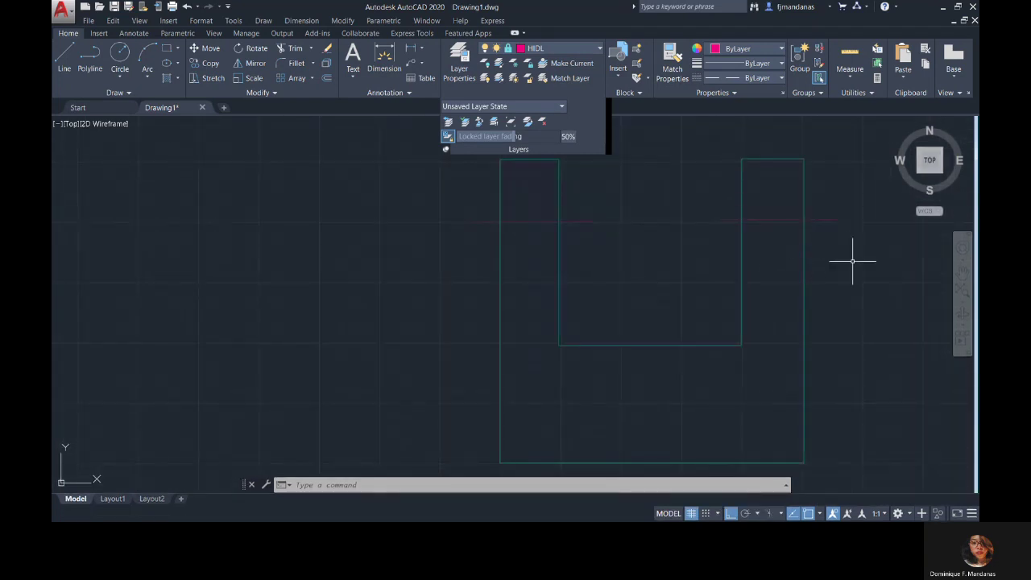
{"action": "scroll", "coordinate": [760, 230], "scroll_direction": "up", "scroll_amount": 4}
{"action": "scroll", "coordinate": [644, 277], "scroll_direction": "down", "scroll_amount": 5}
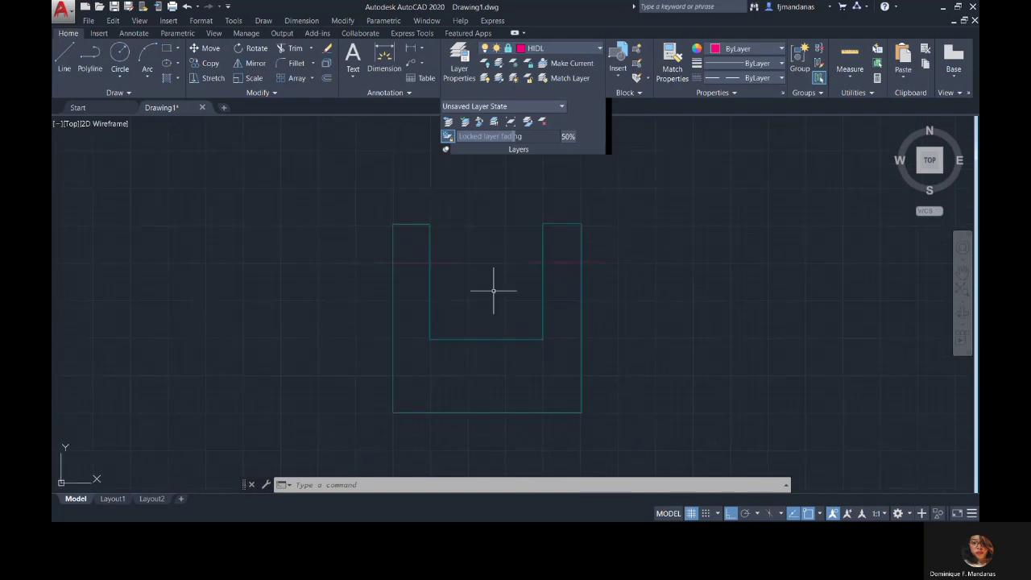
{"action": "type", "text": "TRIM"}
{"action": "key", "text": "Return"}
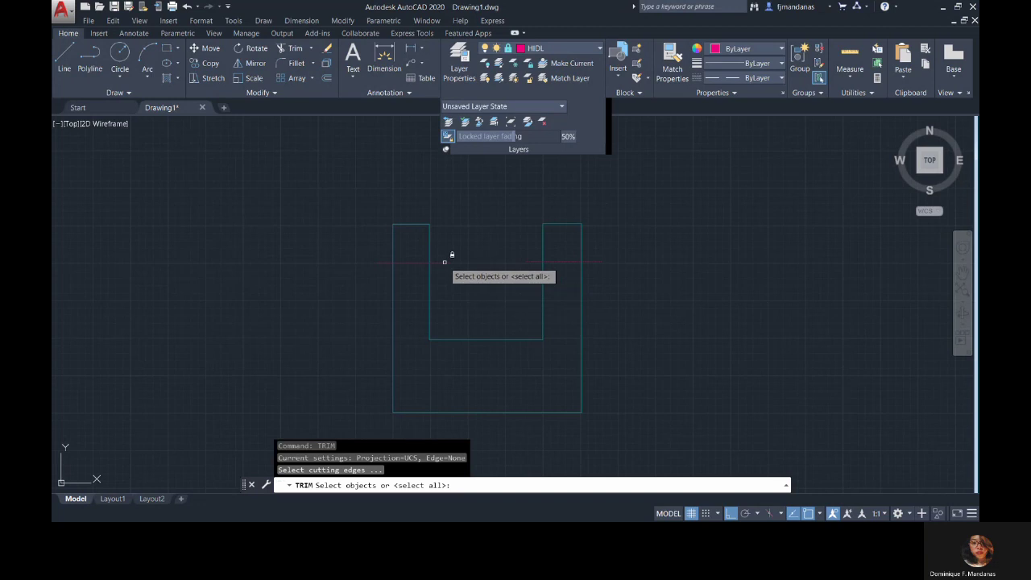
{"action": "key", "text": "Escape"}
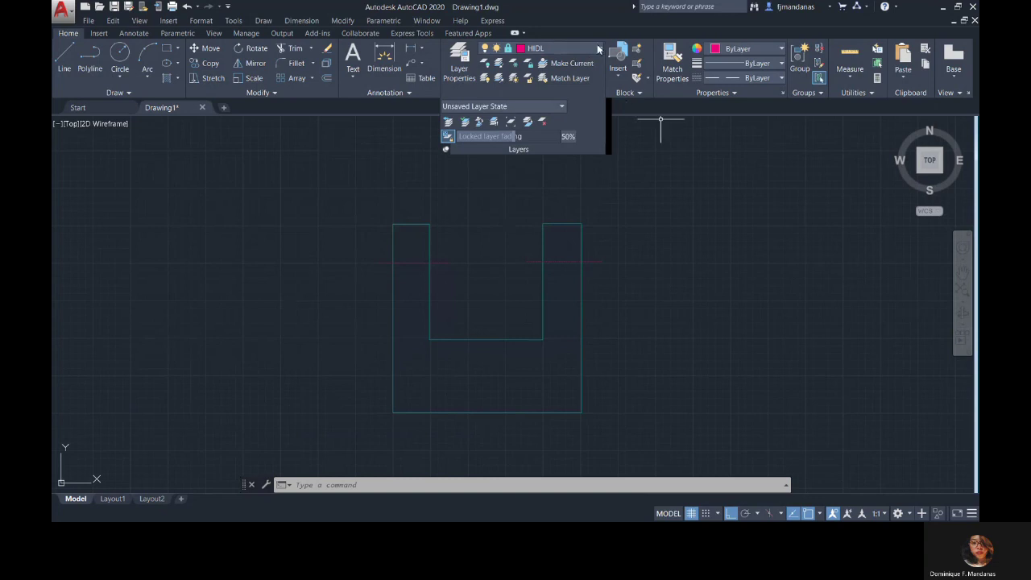
Step: Unlock the OBJL layer, then delete the U outline and restore it with undo
{"action": "left_click", "coordinate": [509, 52]}
{"action": "left_click", "coordinate": [508, 91]}
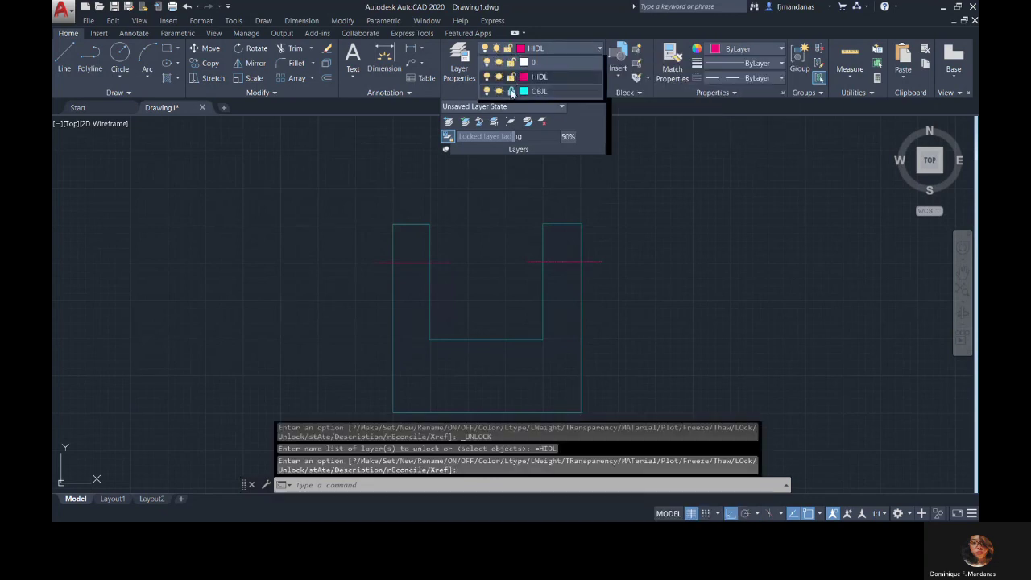
{"action": "left_click", "coordinate": [598, 50]}
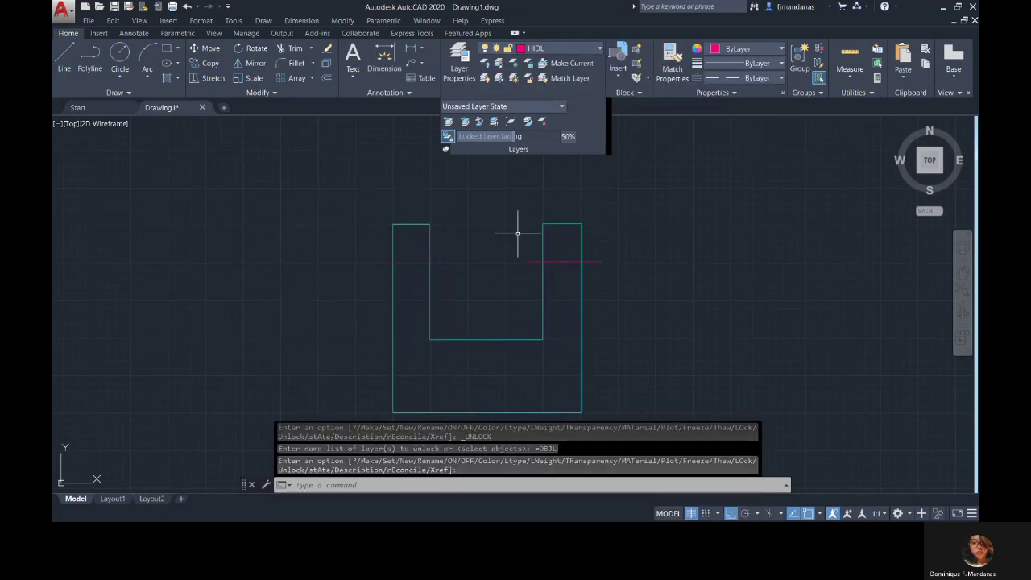
{"action": "left_click", "coordinate": [584, 294]}
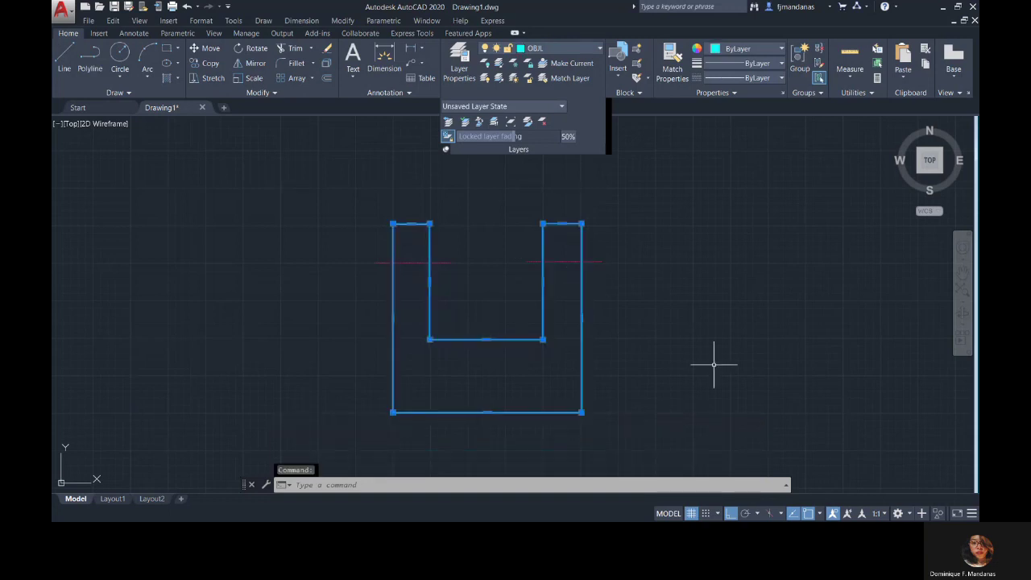
{"action": "key", "text": "Delete"}
{"action": "key", "text": "ctrl+z"}
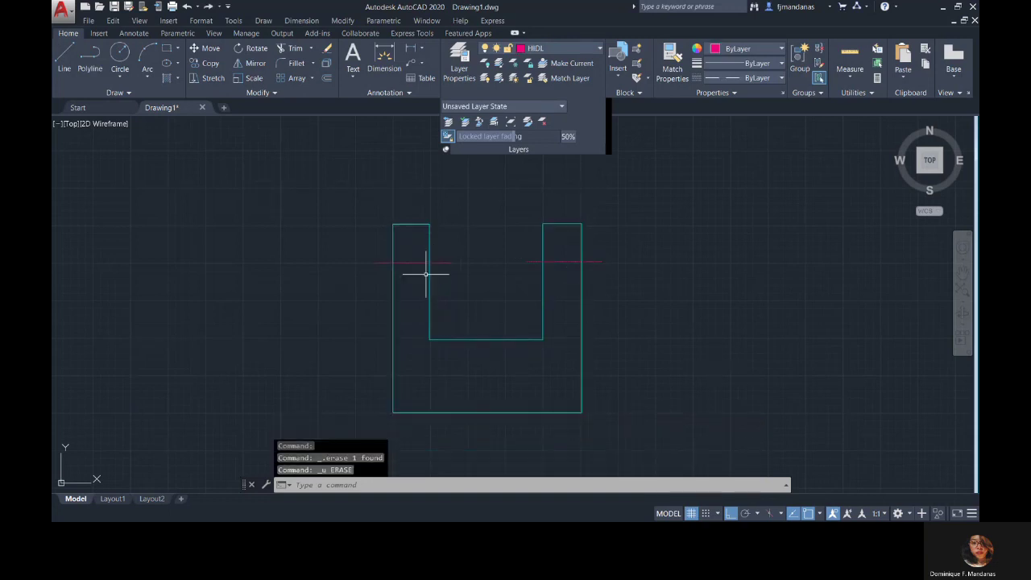
Step: Trim the red lines outside the arms using the U outline as cutting edge
{"action": "type", "text": "tr"}
{"action": "key", "text": "Return"}
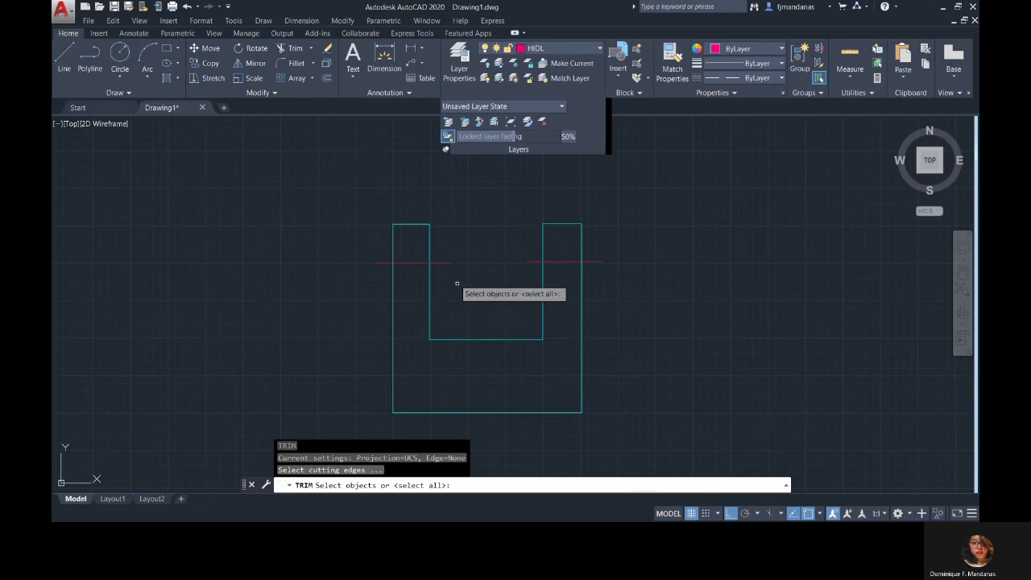
{"action": "left_click", "coordinate": [429, 246]}
{"action": "key", "text": "Return"}
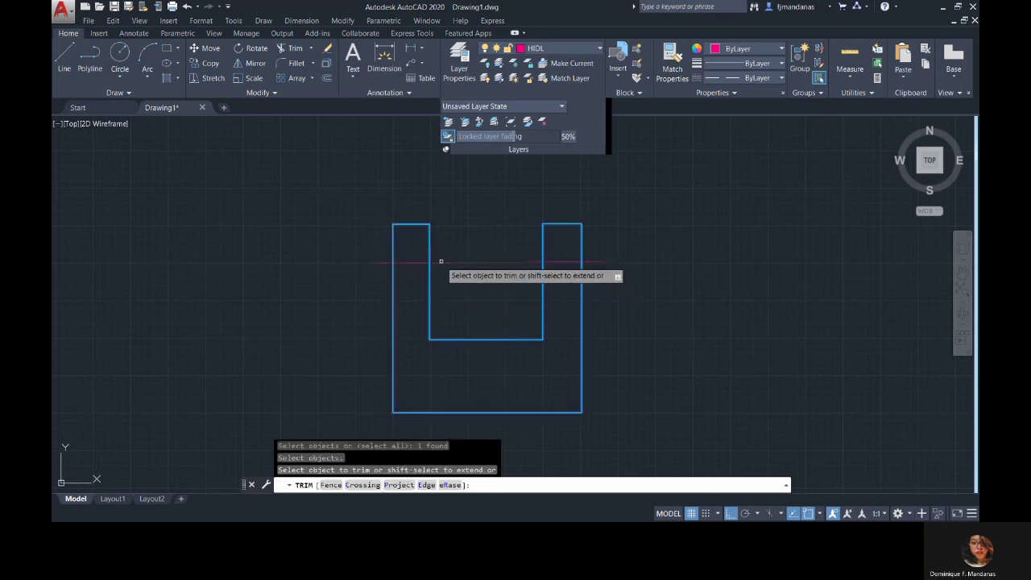
{"action": "left_click", "coordinate": [376, 261]}
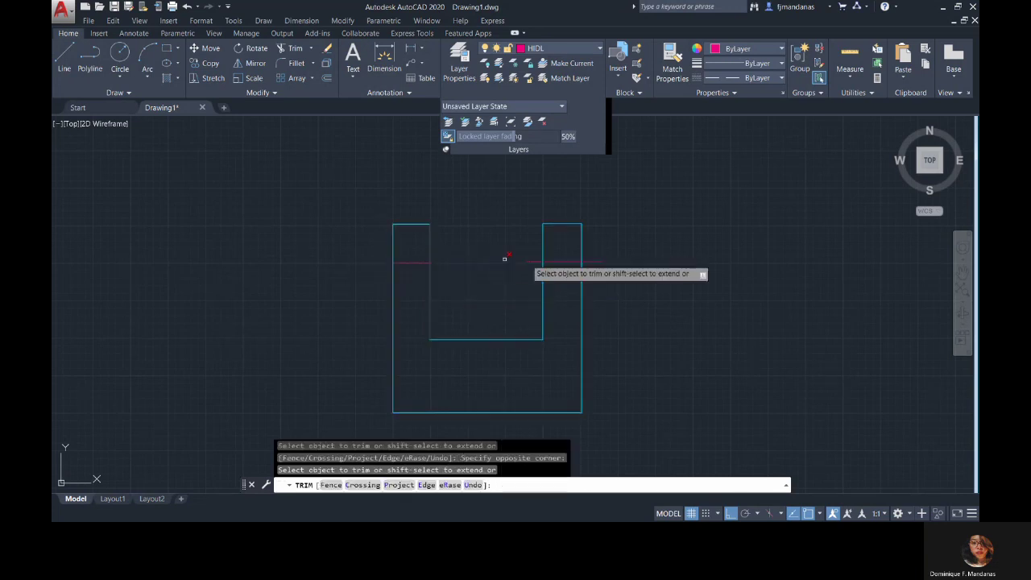
{"action": "left_click", "coordinate": [597, 261]}
{"action": "key", "text": "Return"}
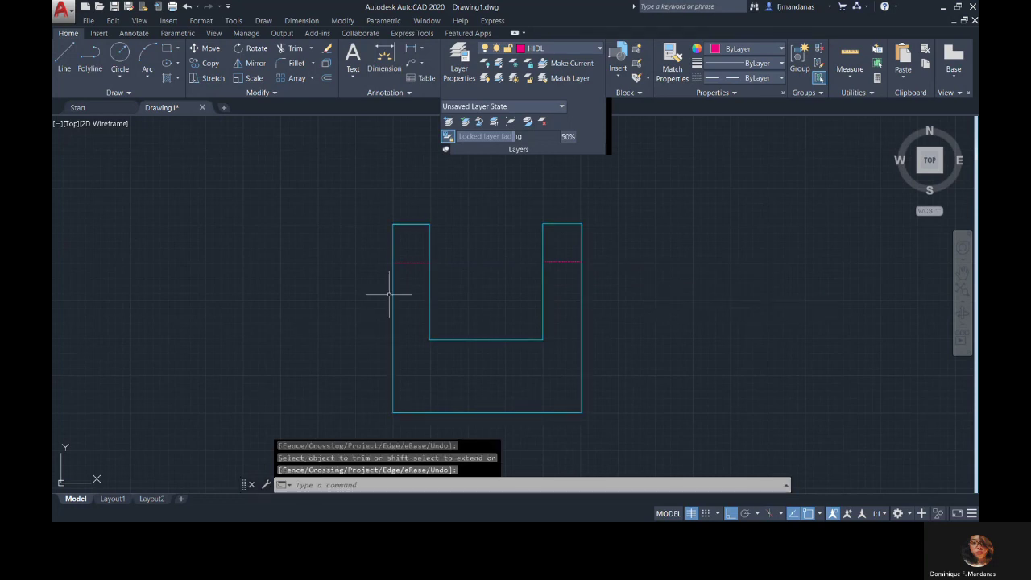
Step: Delete a leftover red line piece and open the Dimension Style Manager with D
{"action": "scroll", "coordinate": [412, 258], "scroll_direction": "up", "scroll_amount": 3}
{"action": "scroll", "coordinate": [525, 323], "scroll_direction": "down", "scroll_amount": 5}
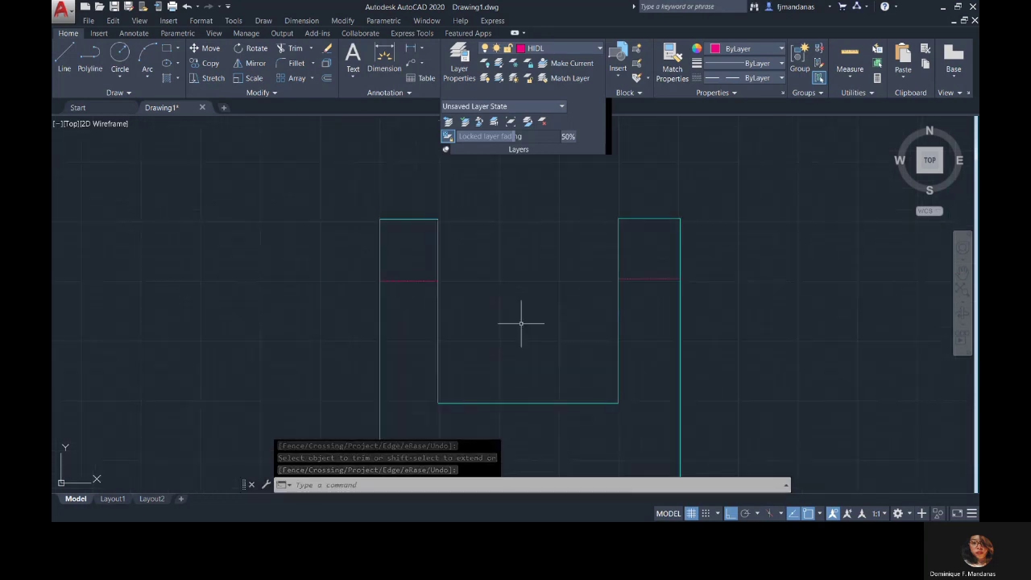
{"action": "key", "text": "Escape"}
{"action": "left_click", "coordinate": [534, 311]}
{"action": "key", "text": "Delete"}
{"action": "type", "text": "D"}
{"action": "key", "text": "Return"}
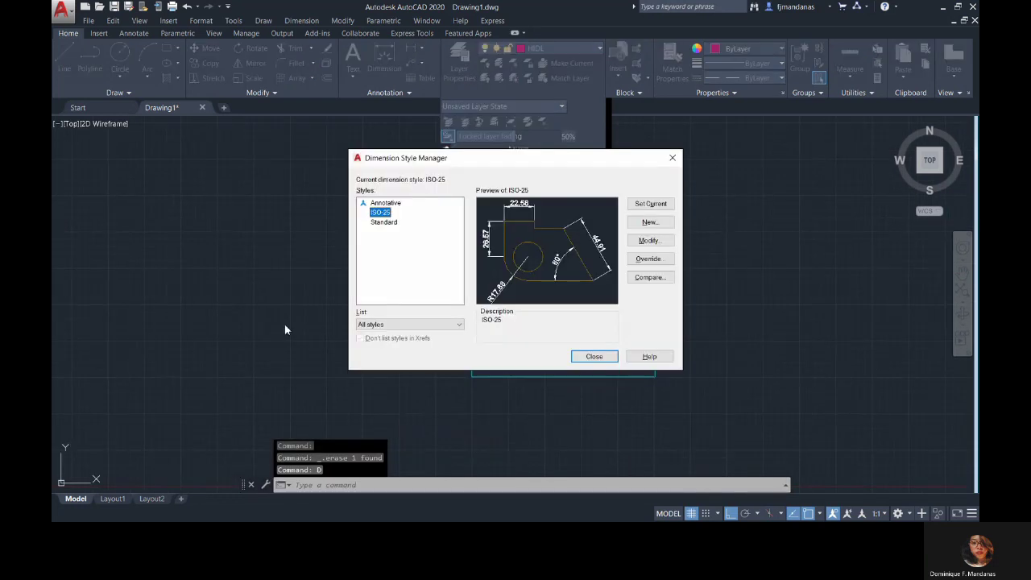
Step: Open the ISO-25 style for modification and set the arrow size to 20
{"action": "left_click_drag", "start_coordinate": [531, 166], "coordinate": [285, 186]}
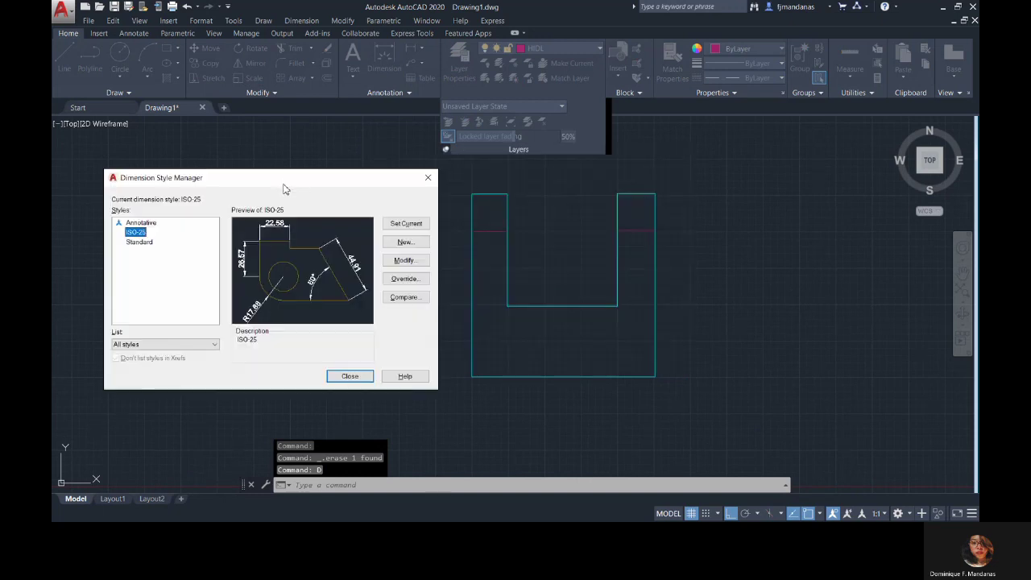
{"action": "left_click", "coordinate": [403, 262]}
{"action": "left_click", "coordinate": [403, 262]}
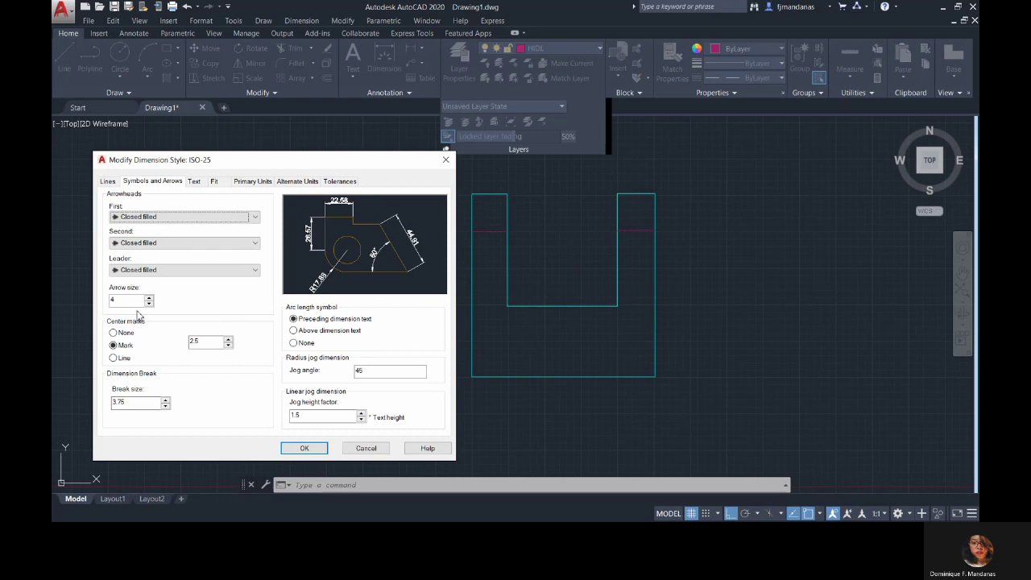
{"action": "left_click", "coordinate": [124, 301]}
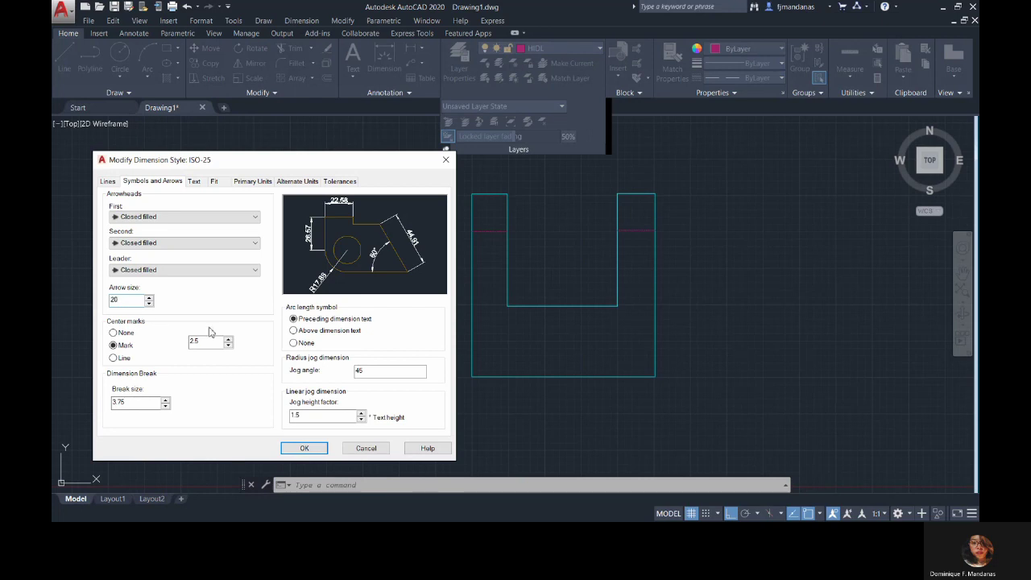
Step: Review the Text, Fit, Primary Units, Alternate Units and Tolerances settings of ISO-25
{"action": "left_click", "coordinate": [195, 182]}
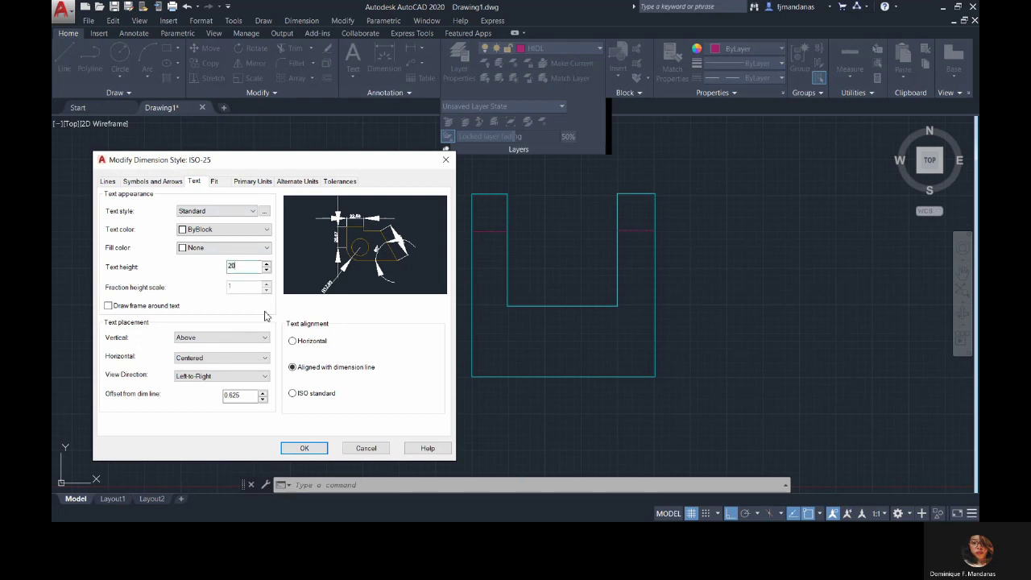
{"action": "left_click", "coordinate": [248, 182]}
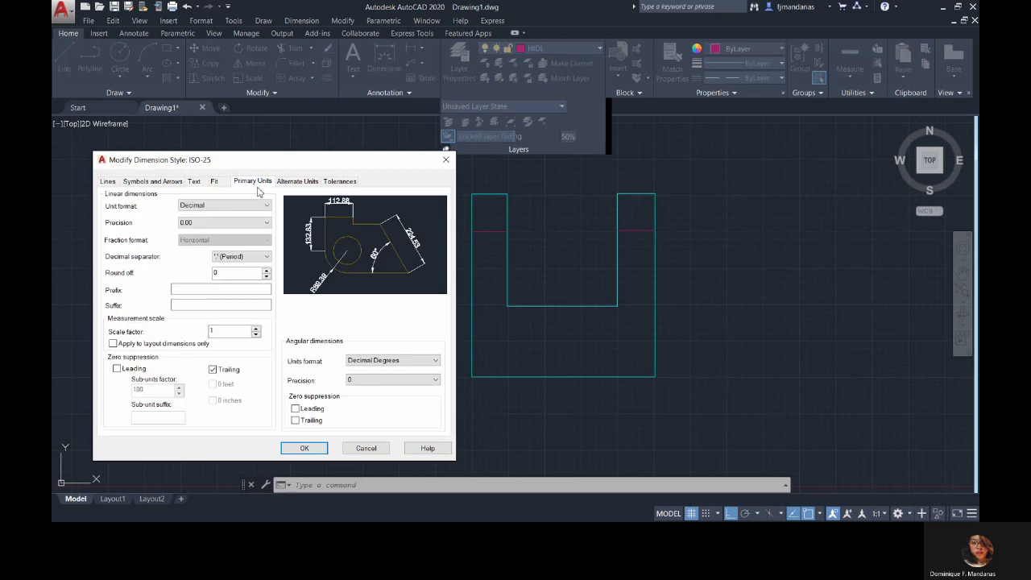
{"action": "left_click", "coordinate": [194, 182]}
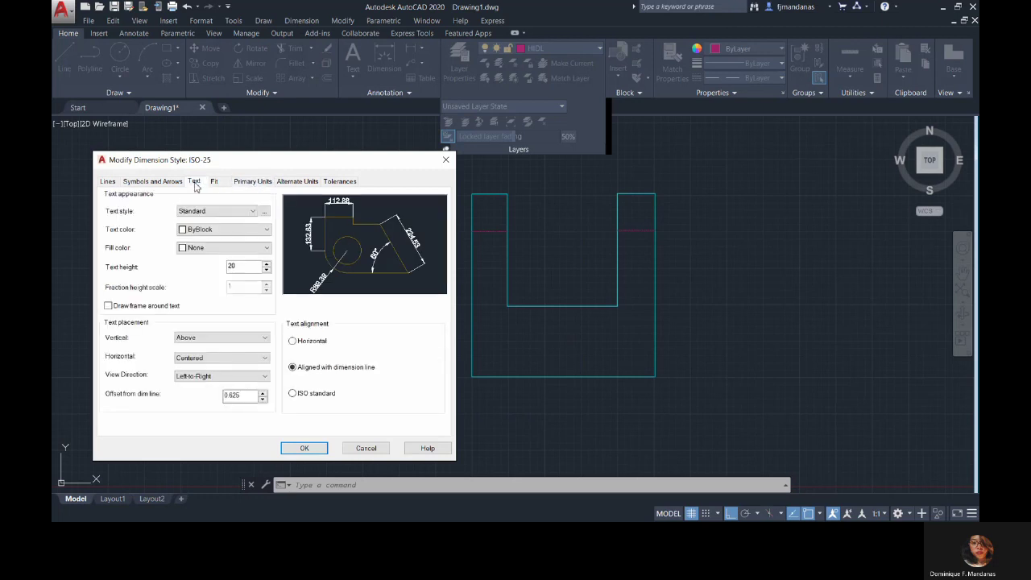
{"action": "left_click", "coordinate": [250, 182]}
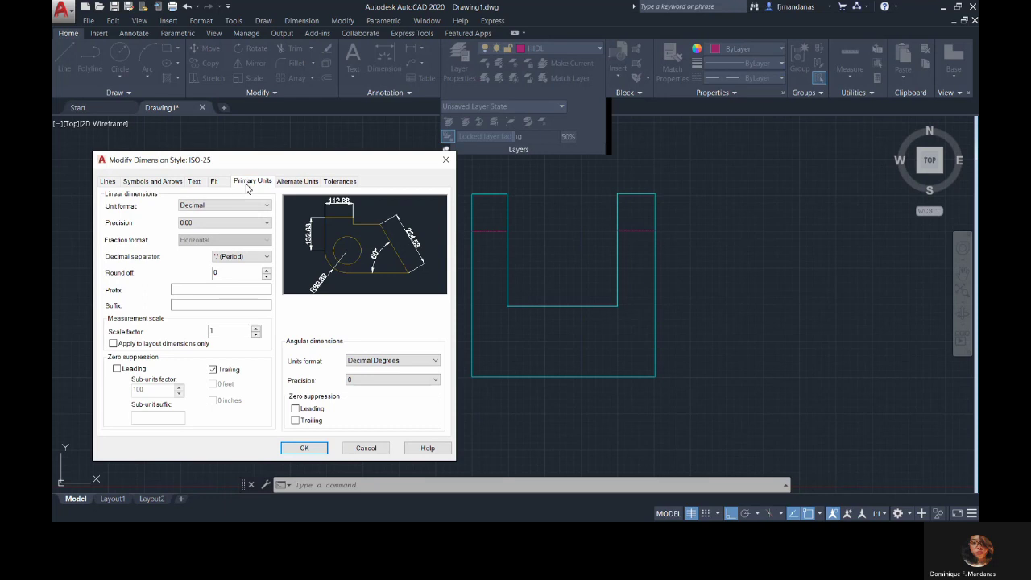
{"action": "left_click", "coordinate": [195, 182]}
{"action": "left_click", "coordinate": [153, 183]}
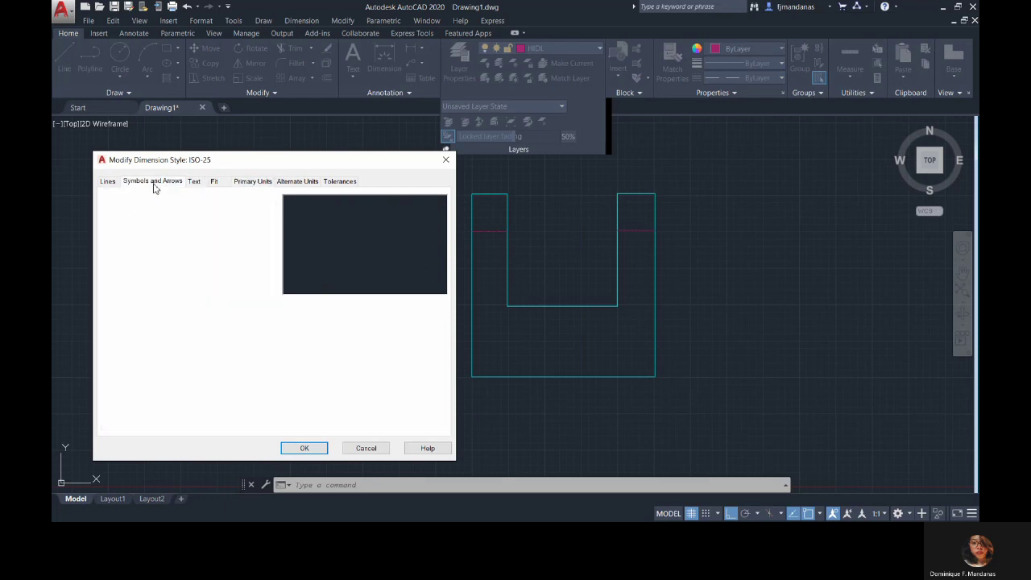
{"action": "left_click", "coordinate": [195, 182]}
{"action": "left_click", "coordinate": [214, 182]}
{"action": "left_click", "coordinate": [252, 182]}
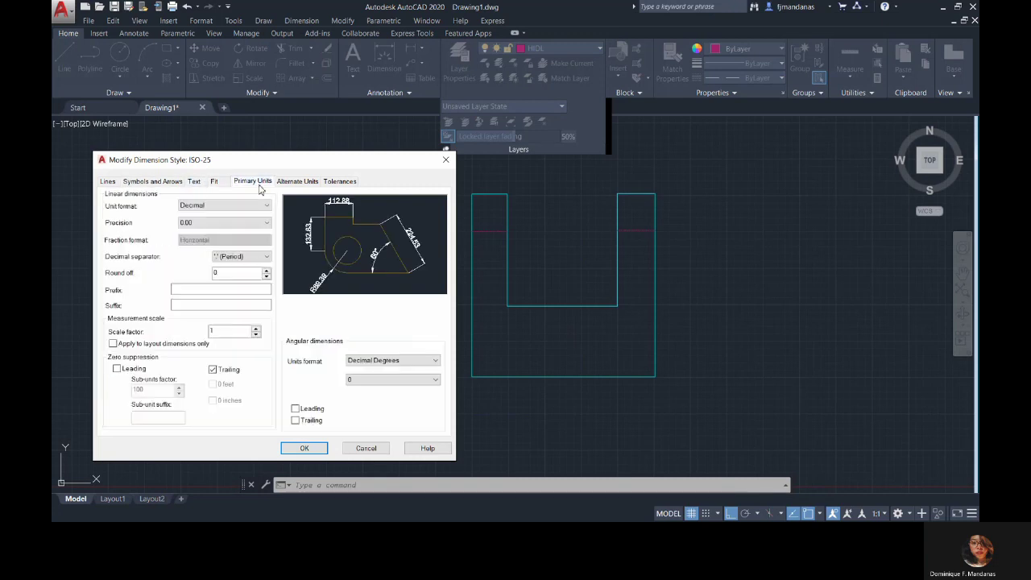
{"action": "left_click", "coordinate": [295, 182]}
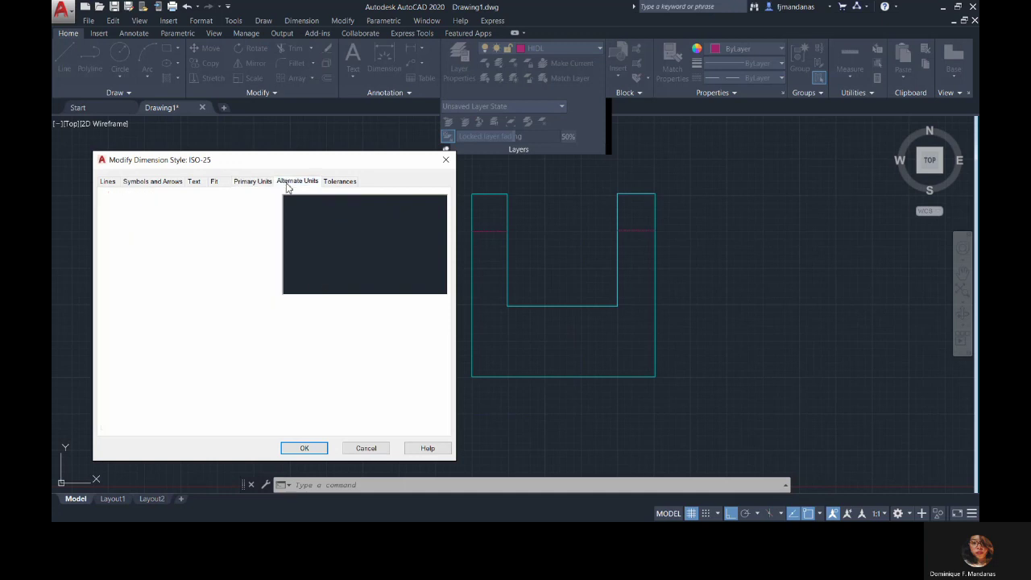
{"action": "left_click", "coordinate": [341, 182]}
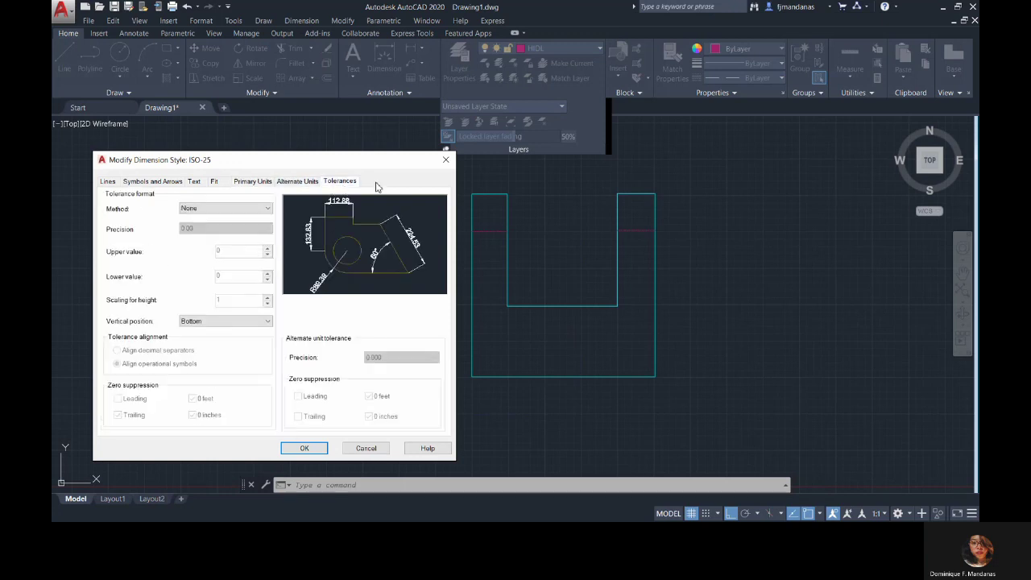
{"action": "left_click", "coordinate": [297, 182]}
{"action": "left_click", "coordinate": [252, 181]}
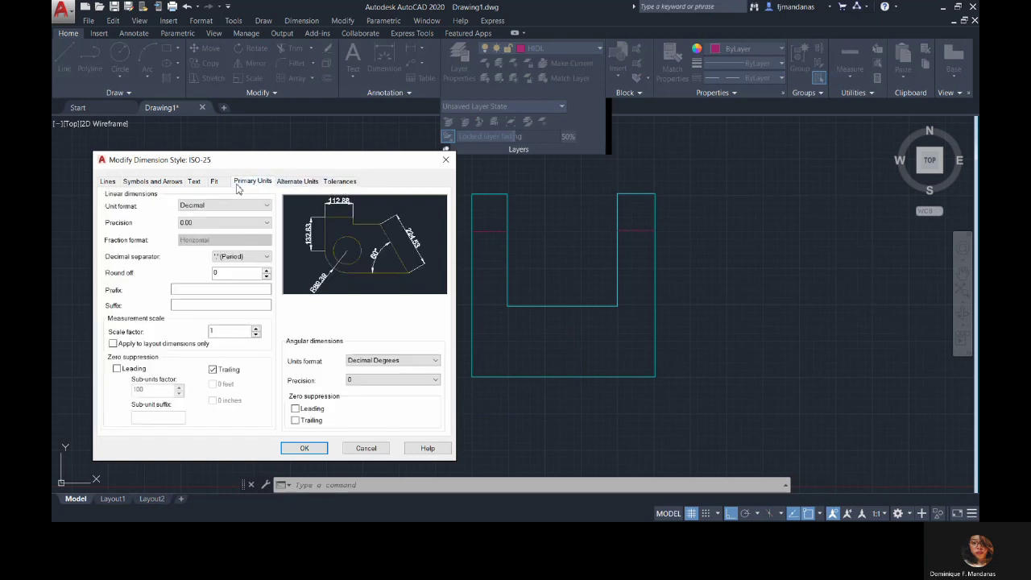
Step: Try Architectural units with 1/16 precision, then switch the unit format back to Decimal
{"action": "left_click", "coordinate": [234, 206]}
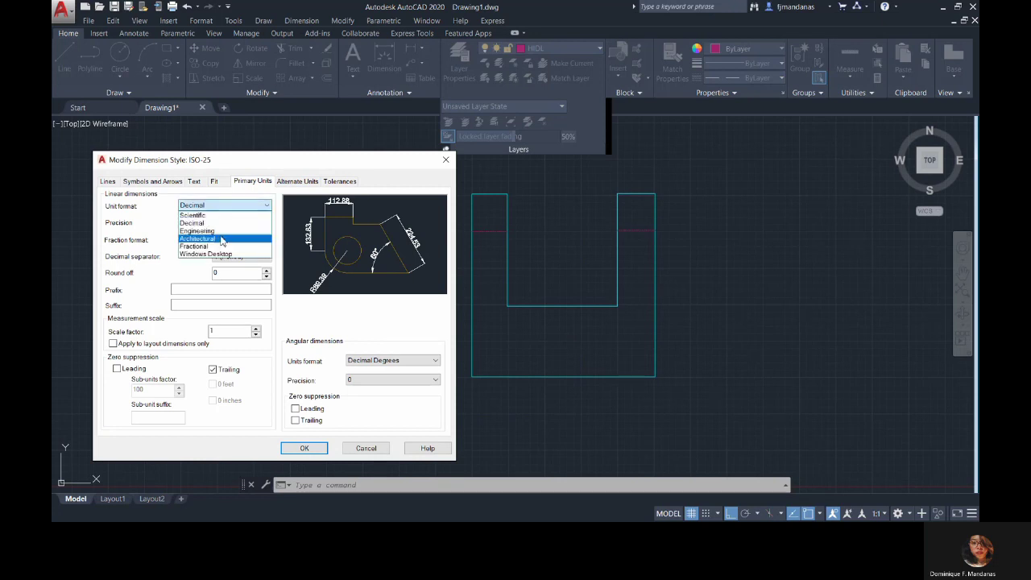
{"action": "left_click", "coordinate": [224, 238]}
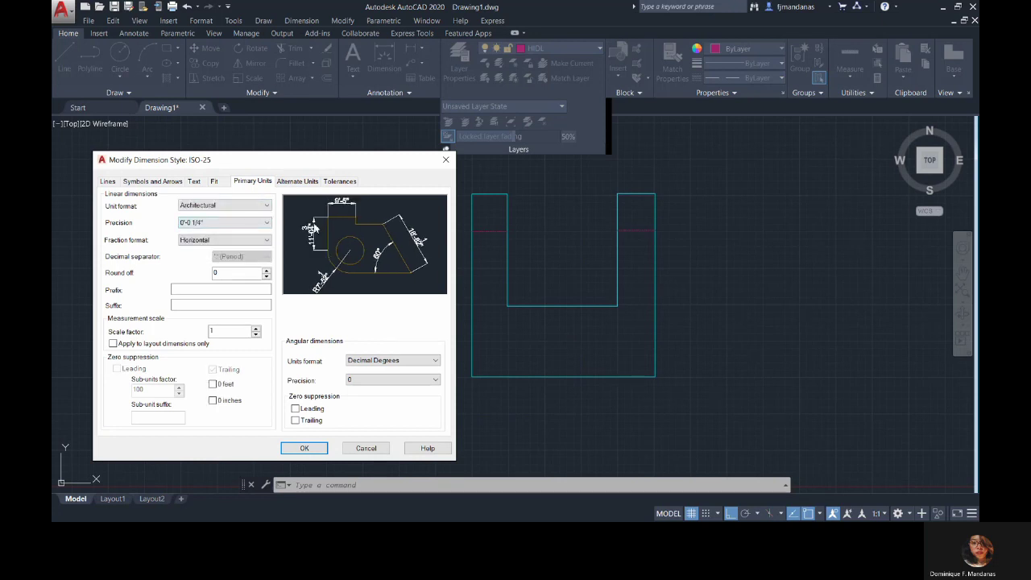
{"action": "left_click", "coordinate": [242, 226]}
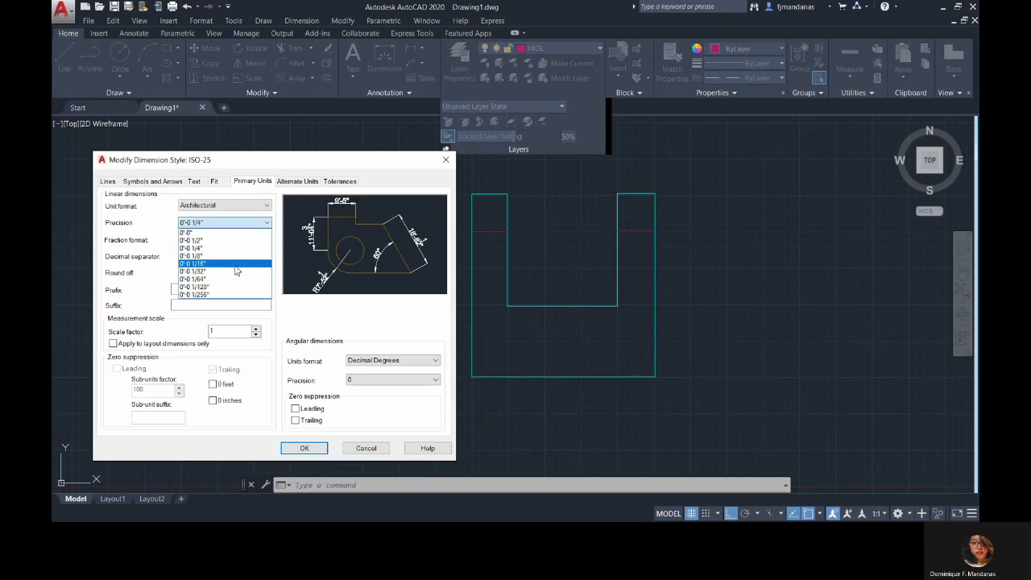
{"action": "left_click", "coordinate": [239, 266]}
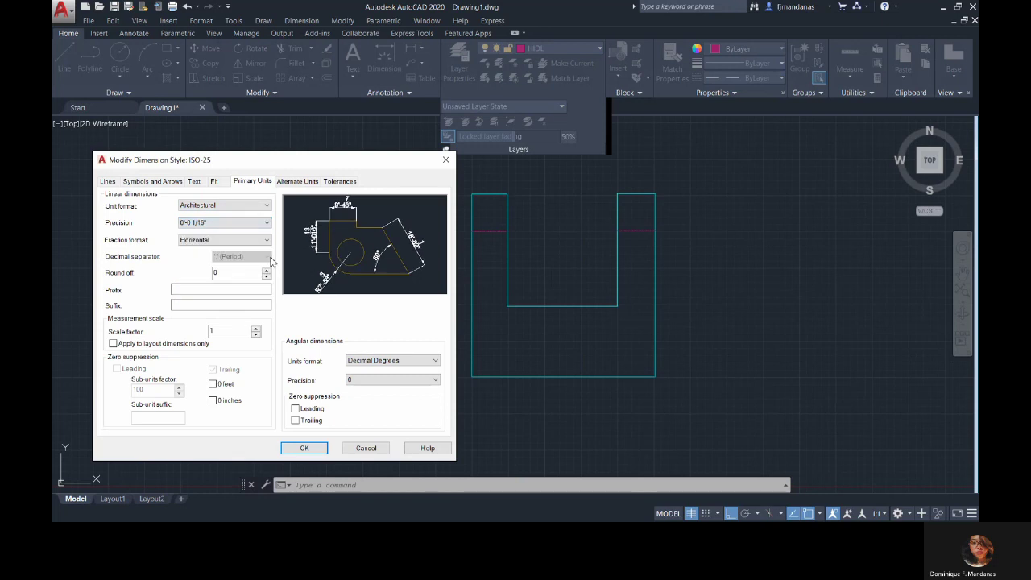
{"action": "left_click", "coordinate": [254, 206]}
{"action": "left_click", "coordinate": [239, 228]}
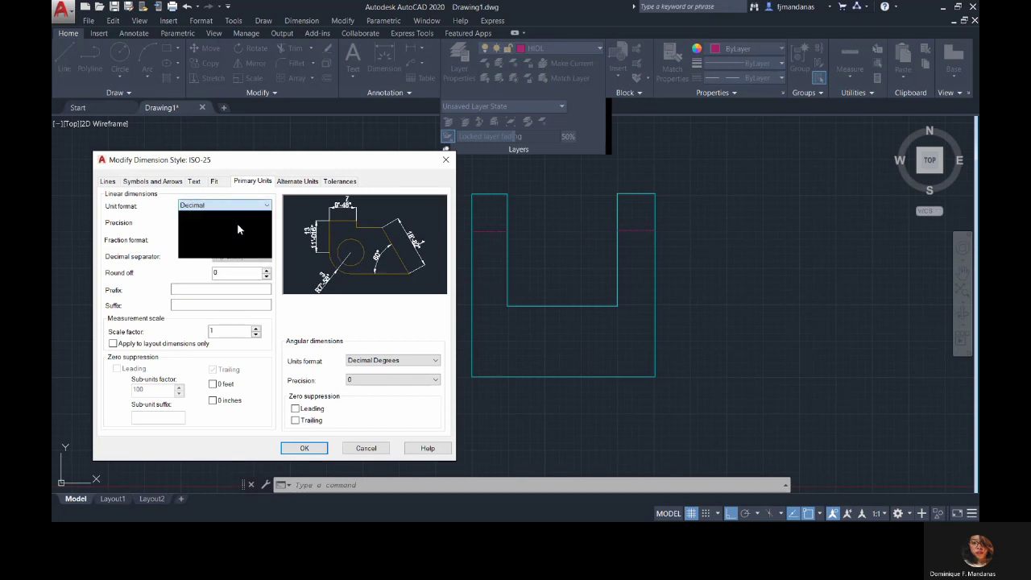
Step: Set decimal precision to 0 with a Period separator and confirm the style changes
{"action": "left_click", "coordinate": [237, 223]}
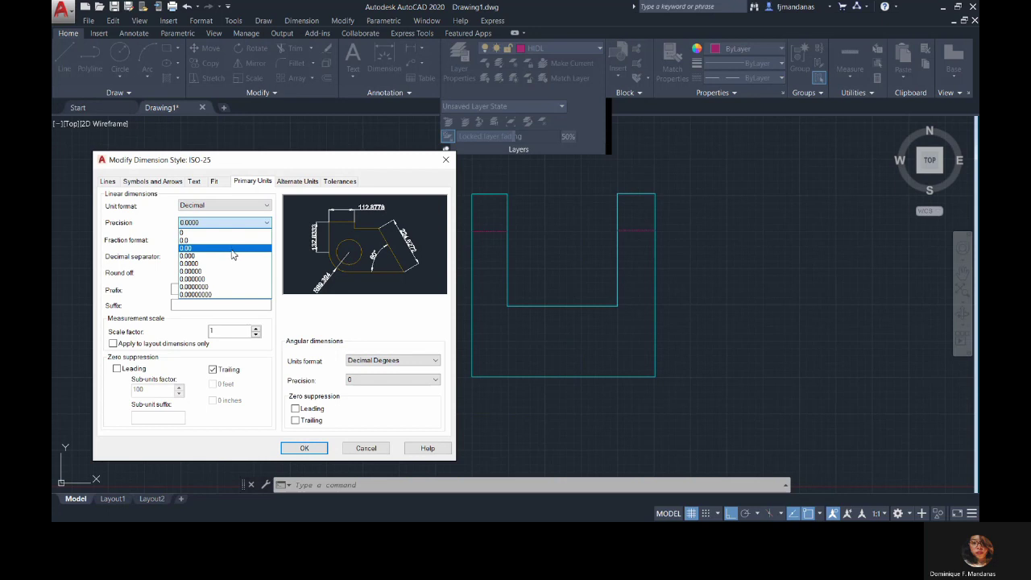
{"action": "left_click", "coordinate": [228, 232]}
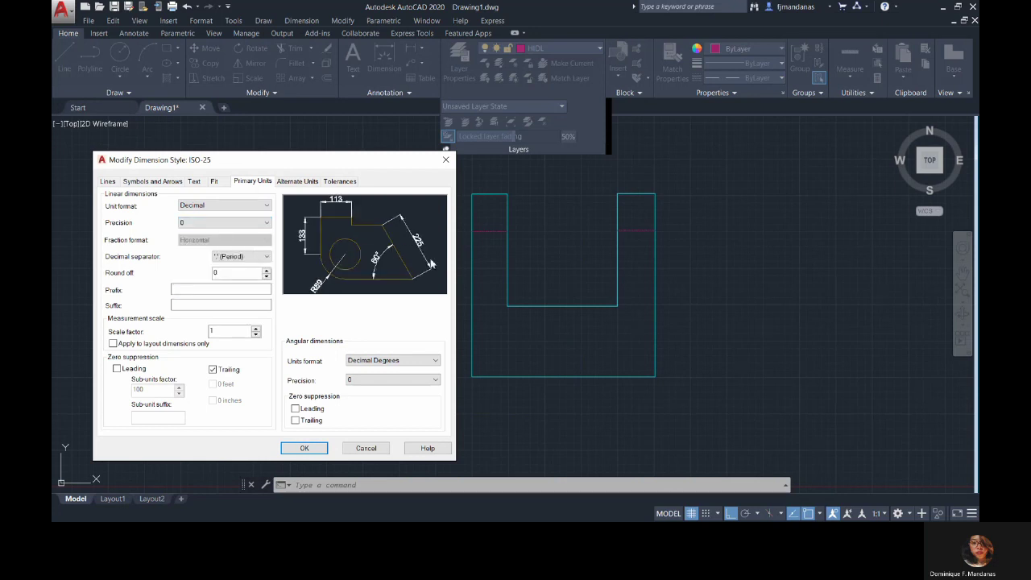
{"action": "left_click", "coordinate": [245, 256]}
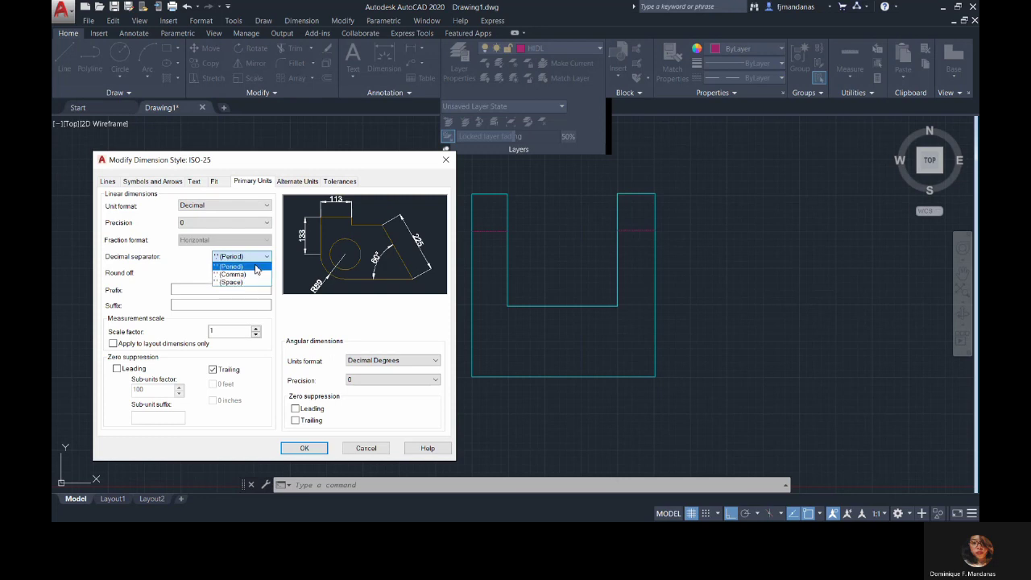
{"action": "left_click", "coordinate": [257, 267]}
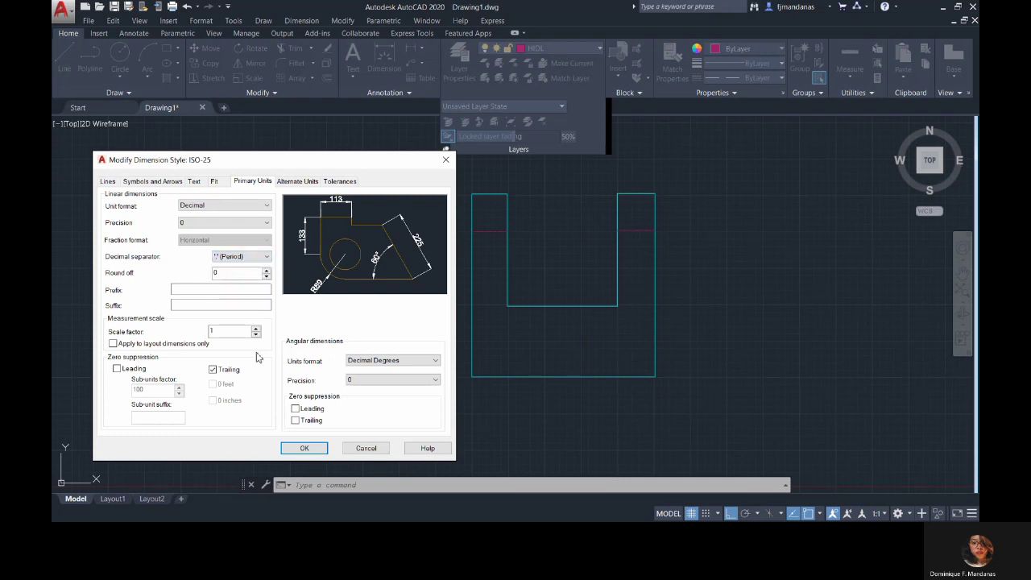
{"action": "left_click", "coordinate": [166, 182]}
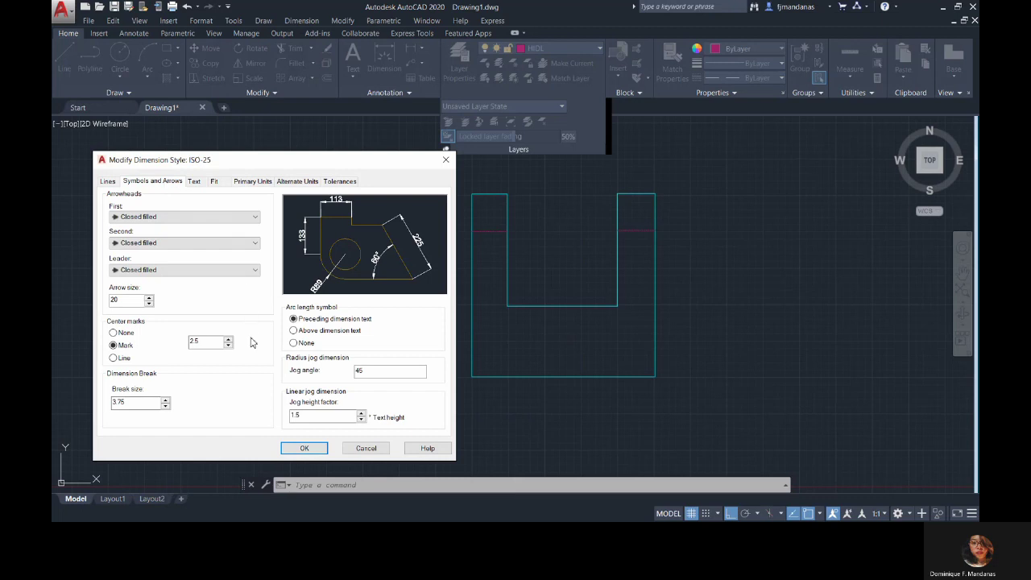
{"action": "left_click", "coordinate": [305, 449]}
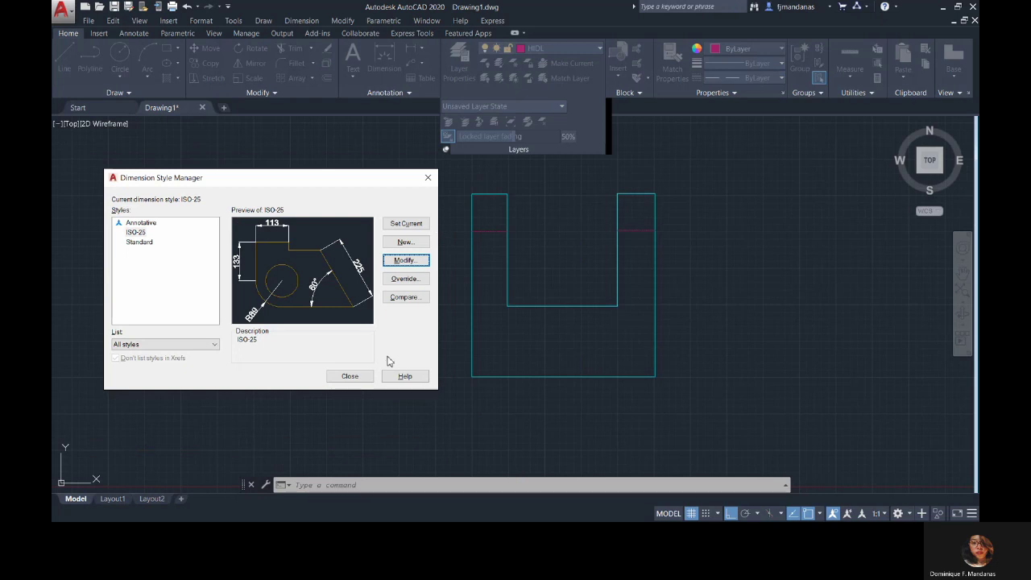
Step: Quick-dimension the U outline, placing the 243, 756 and 259 dimensions above it
{"action": "left_click", "coordinate": [349, 377]}
{"action": "left_click", "coordinate": [133, 33]}
{"action": "left_click", "coordinate": [335, 78]}
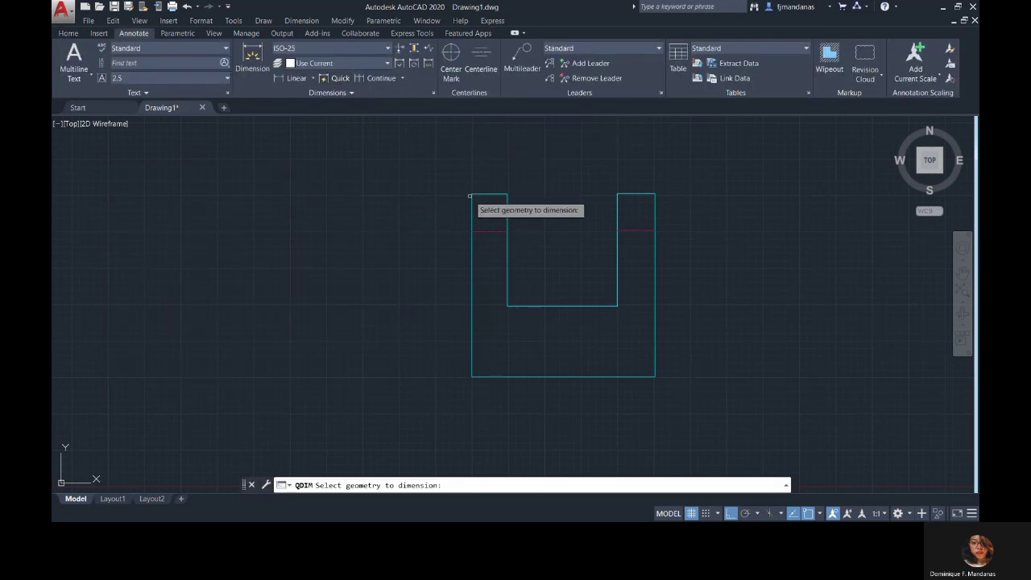
{"action": "left_click", "coordinate": [472, 203]}
{"action": "key", "text": "Return"}
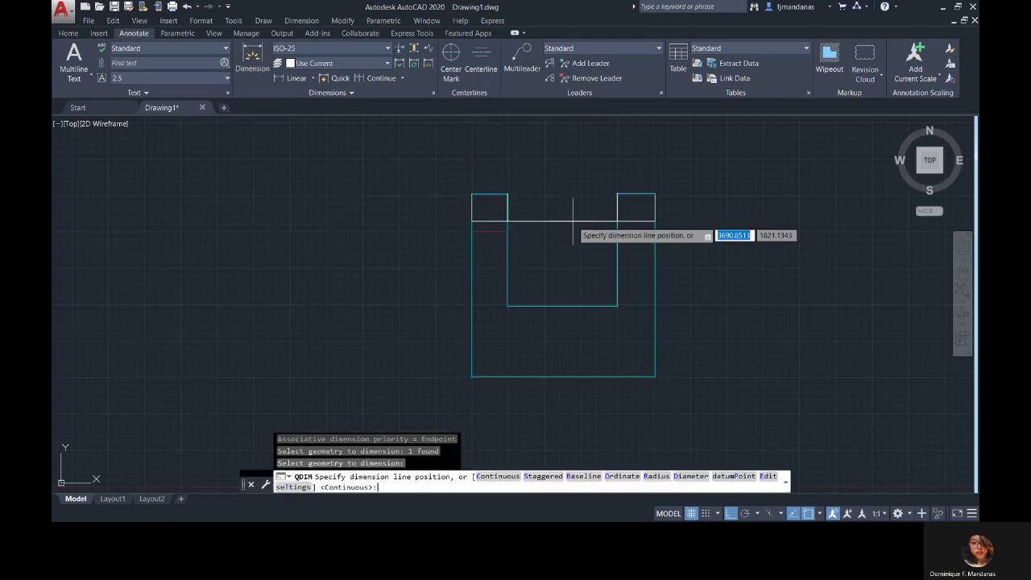
{"action": "left_click", "coordinate": [572, 167]}
Step: Add vertical linear dimensions of 1257 on the left side and 259 for the inner leg
{"action": "scroll", "coordinate": [563, 155], "scroll_direction": "up", "scroll_amount": 5}
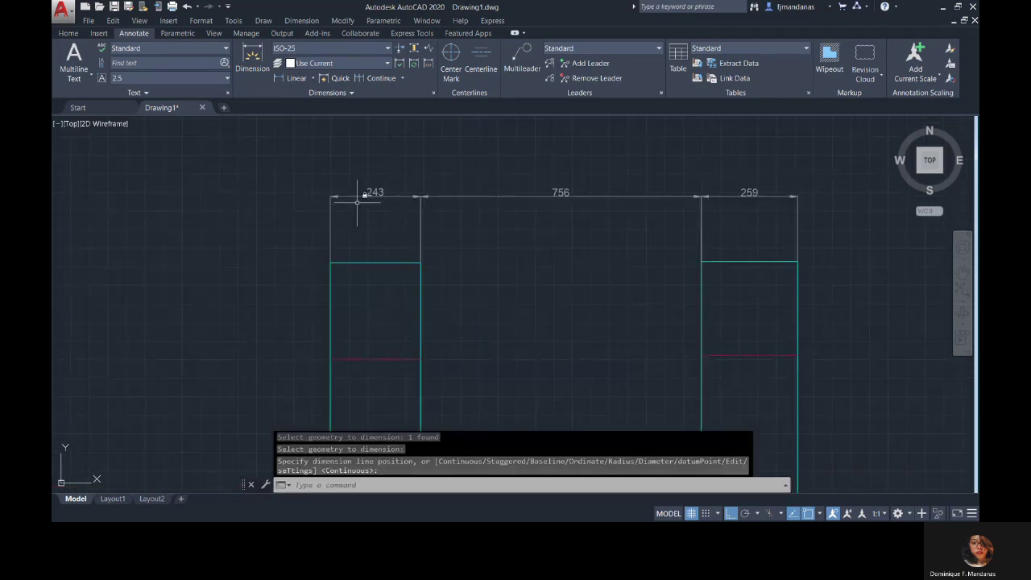
{"action": "scroll", "coordinate": [619, 258], "scroll_direction": "down", "scroll_amount": 5}
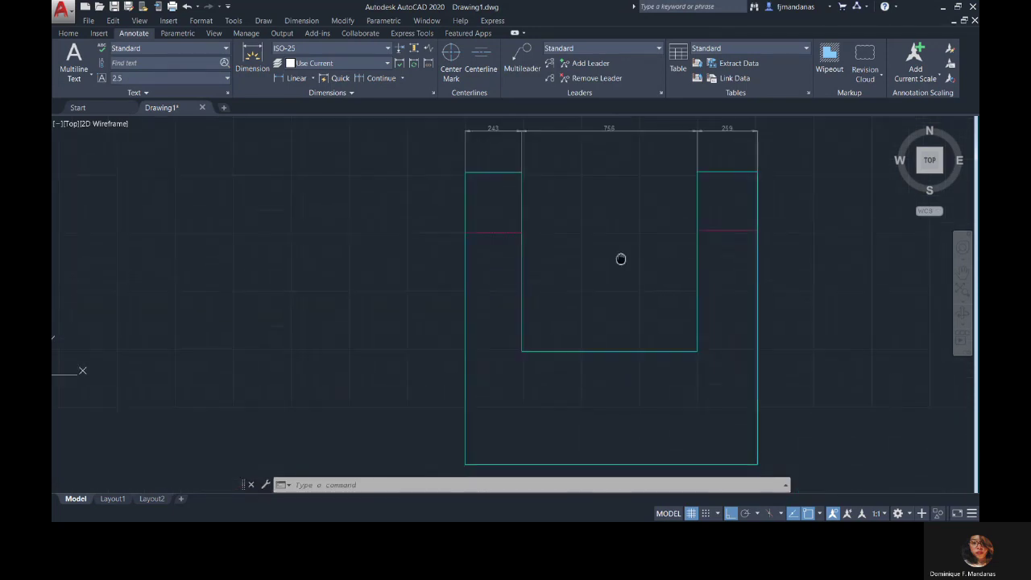
{"action": "left_click", "coordinate": [304, 78]}
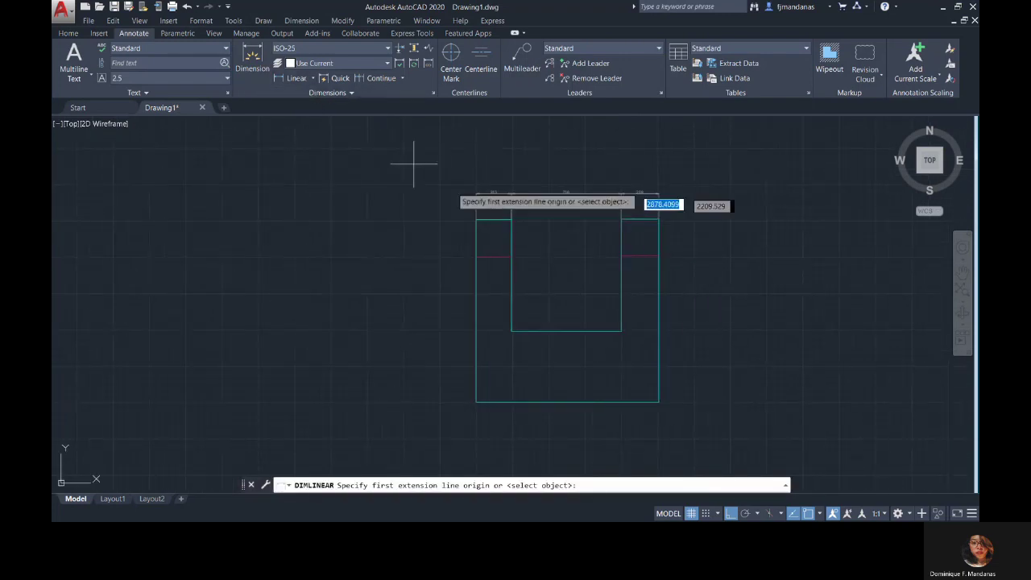
{"action": "left_click", "coordinate": [476, 211]}
{"action": "left_click", "coordinate": [477, 401]}
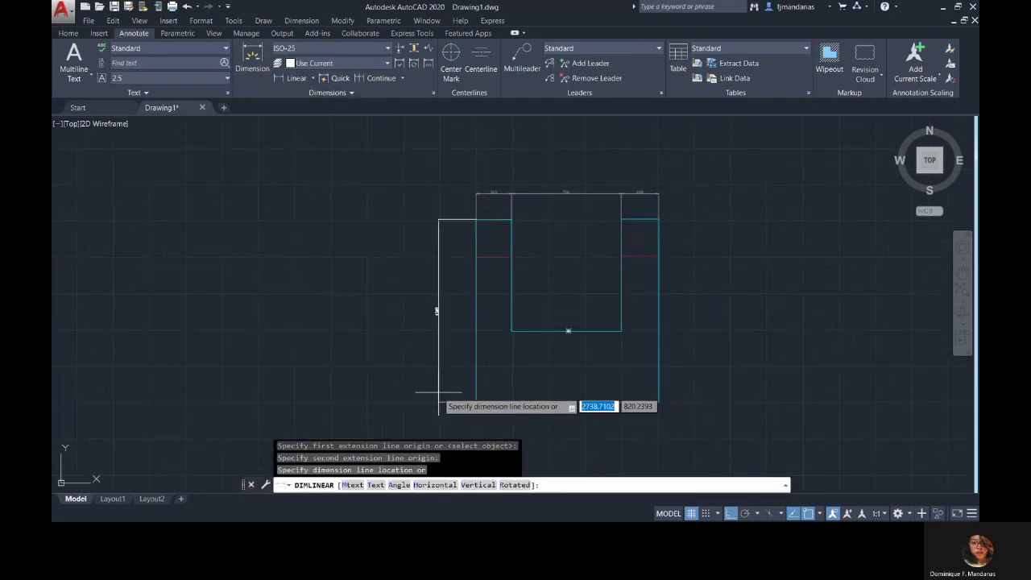
{"action": "left_click", "coordinate": [454, 327]}
{"action": "scroll", "coordinate": [444, 318], "scroll_direction": "up", "scroll_amount": 5}
{"action": "scroll", "coordinate": [559, 299], "scroll_direction": "down", "scroll_amount": 6}
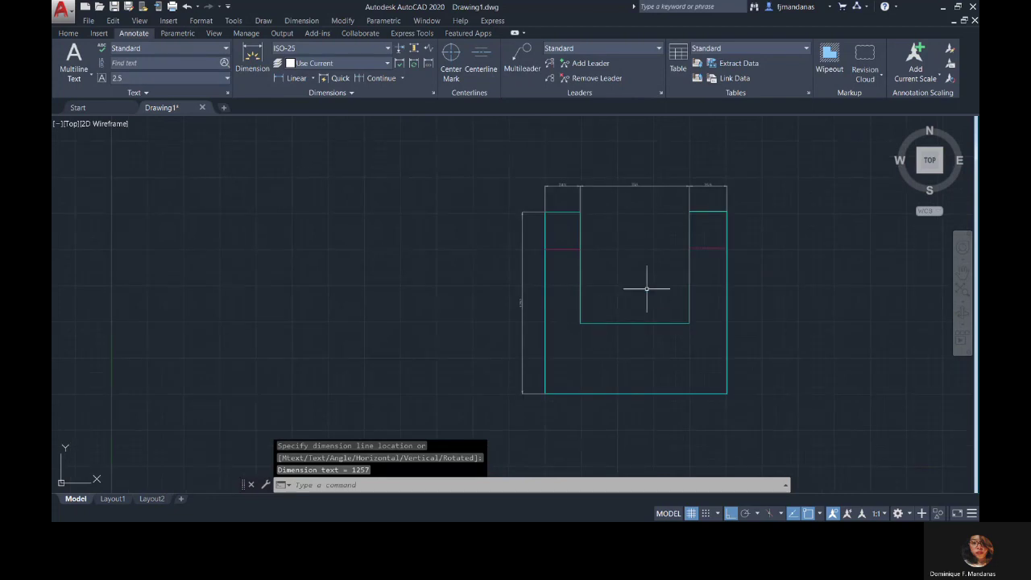
{"action": "left_click", "coordinate": [296, 78]}
{"action": "left_click", "coordinate": [529, 219]}
{"action": "left_click", "coordinate": [530, 258]}
{"action": "left_click", "coordinate": [543, 256]}
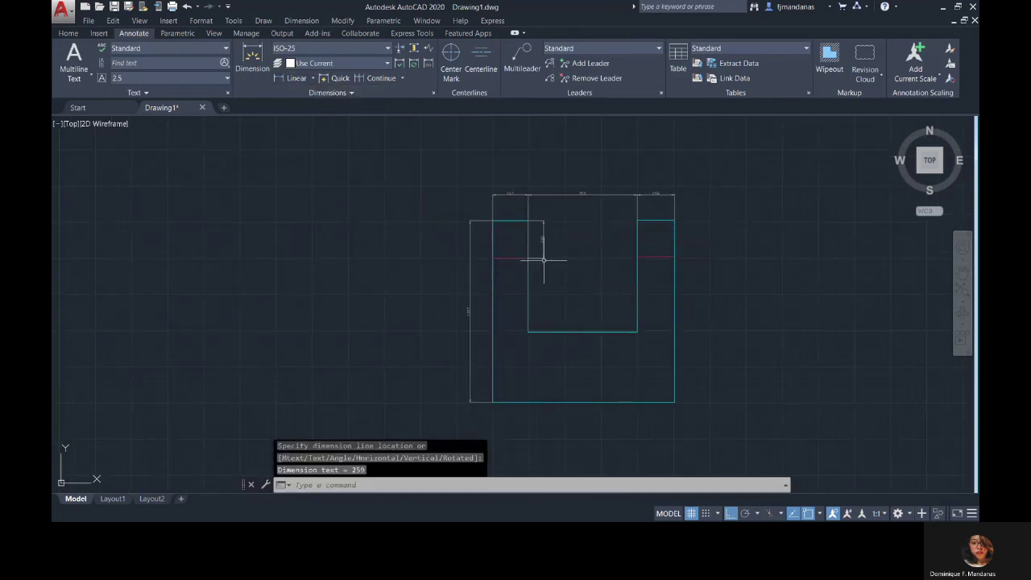
{"action": "scroll", "coordinate": [553, 234], "scroll_direction": "up", "scroll_amount": 4}
{"action": "scroll", "coordinate": [649, 257], "scroll_direction": "down", "scroll_amount": 4}
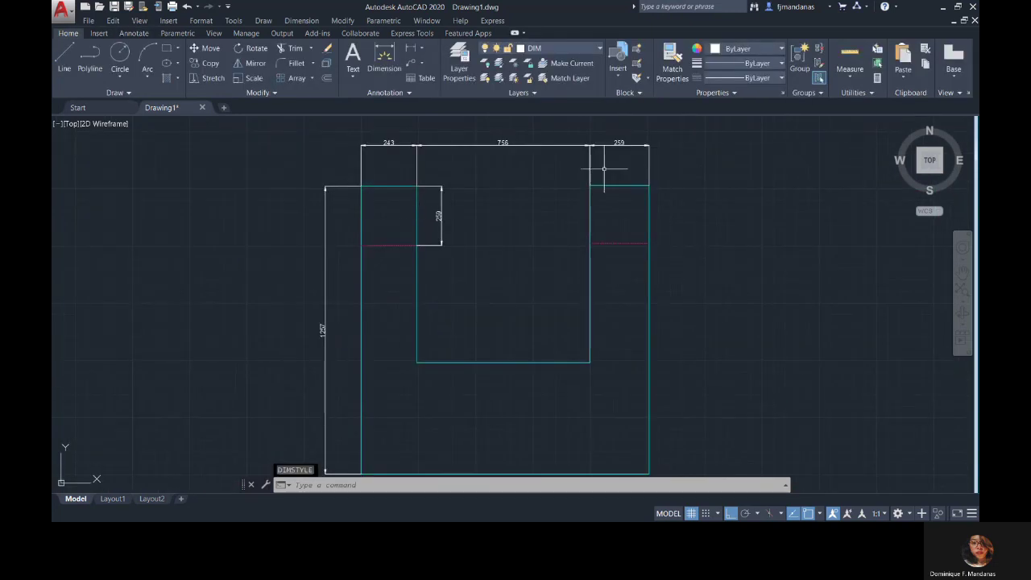
Step: Give the ISO-25 primary units an 'mm' suffix, then switch to the Layout1 sheet
{"action": "type", "text": "d"}
{"action": "key", "text": "Return"}
{"action": "left_click_drag", "start_coordinate": [444, 167], "coordinate": [216, 173]}
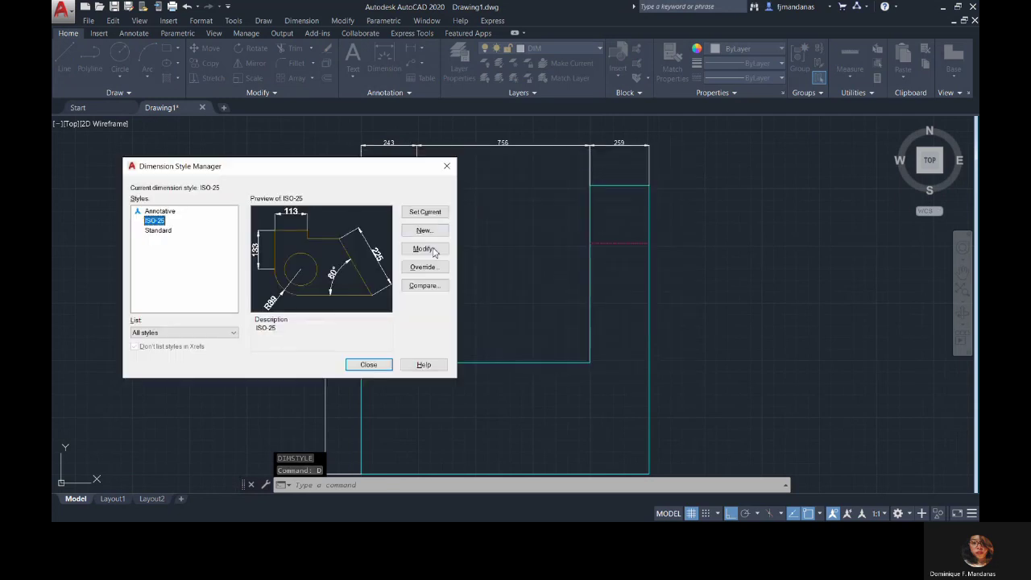
{"action": "left_click", "coordinate": [421, 240]}
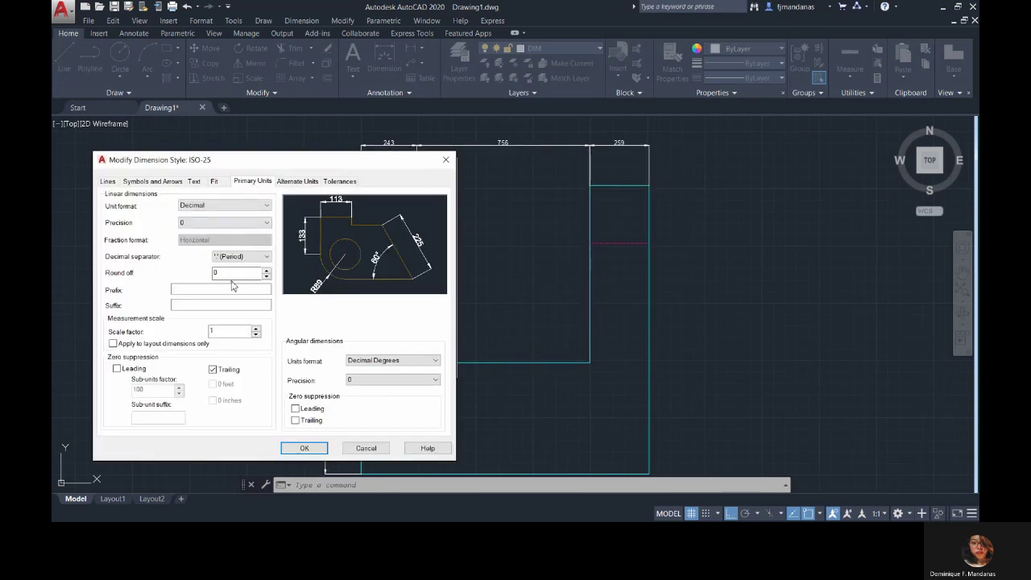
{"action": "left_click", "coordinate": [221, 305]}
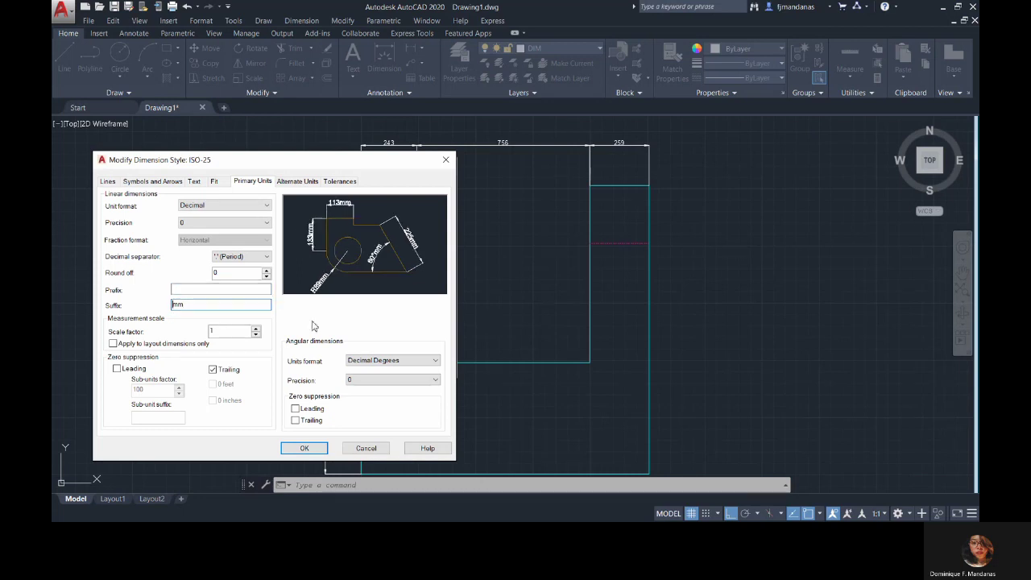
{"action": "left_click", "coordinate": [304, 448]}
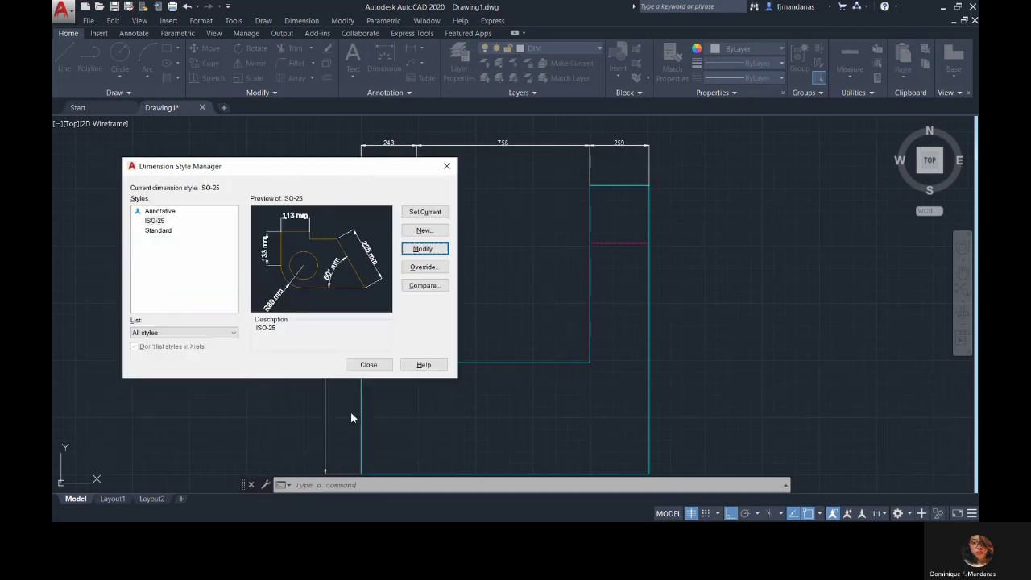
{"action": "left_click", "coordinate": [381, 366]}
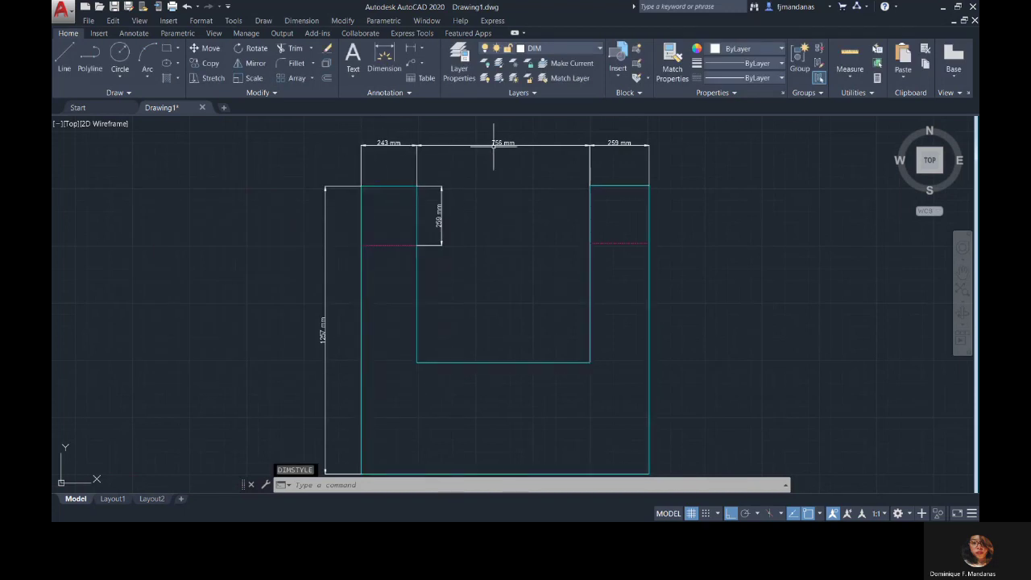
{"action": "scroll", "coordinate": [310, 322], "scroll_direction": "up", "scroll_amount": 5}
{"action": "scroll", "coordinate": [311, 322], "scroll_direction": "down", "scroll_amount": 5}
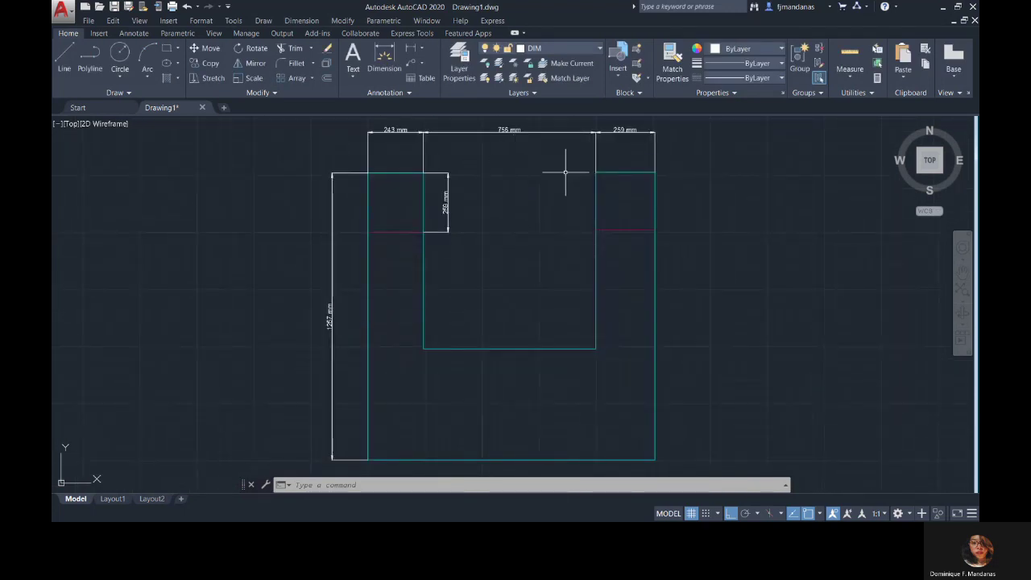
{"action": "scroll", "coordinate": [560, 176], "scroll_direction": "down", "scroll_amount": 2}
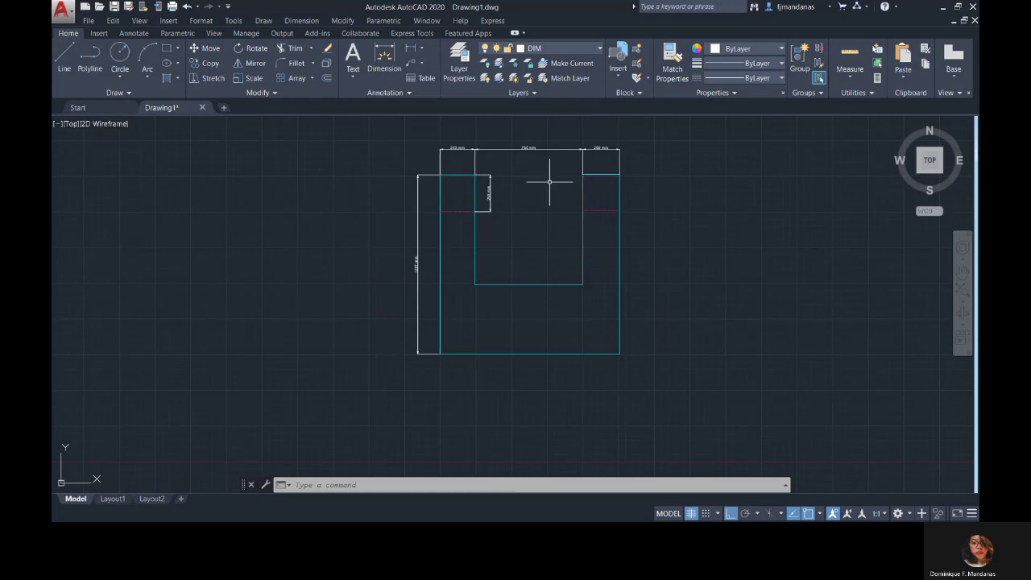
{"action": "left_click", "coordinate": [112, 499]}
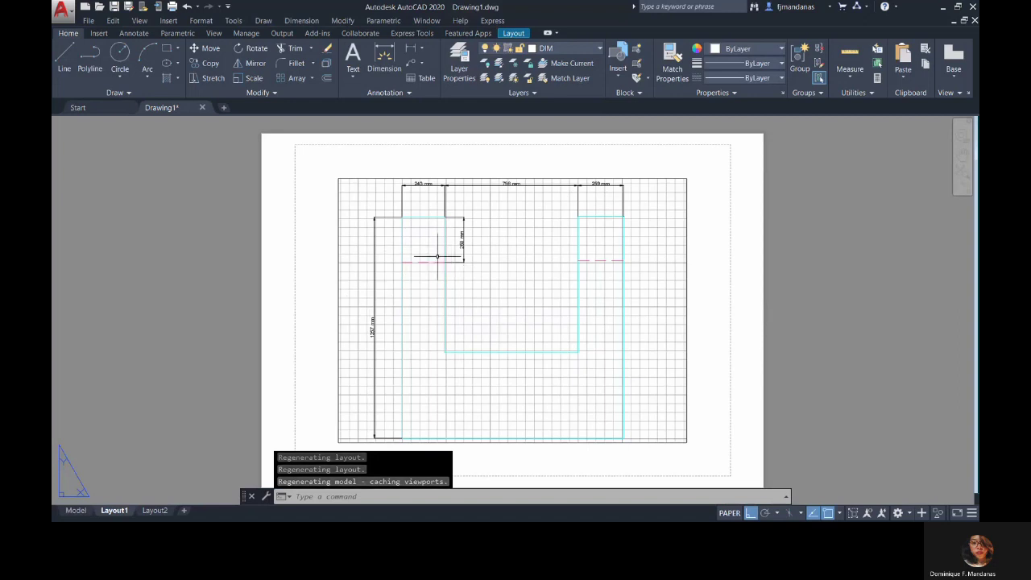
Step: Enter the Layout1 viewport, check the U outline's layer (DIM), then return to paper space
{"action": "left_click", "coordinate": [326, 196]}
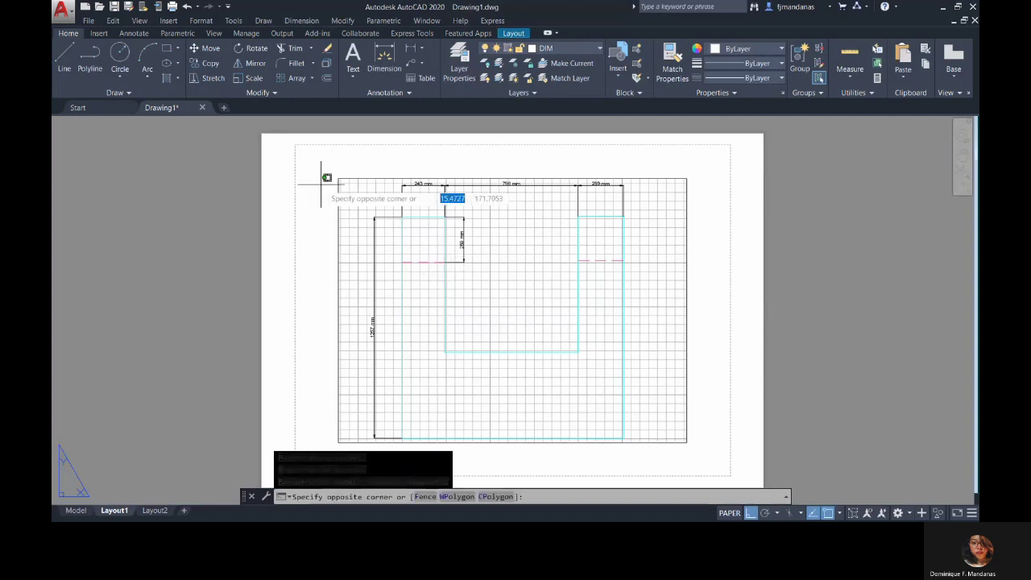
{"action": "double_click", "coordinate": [341, 198]}
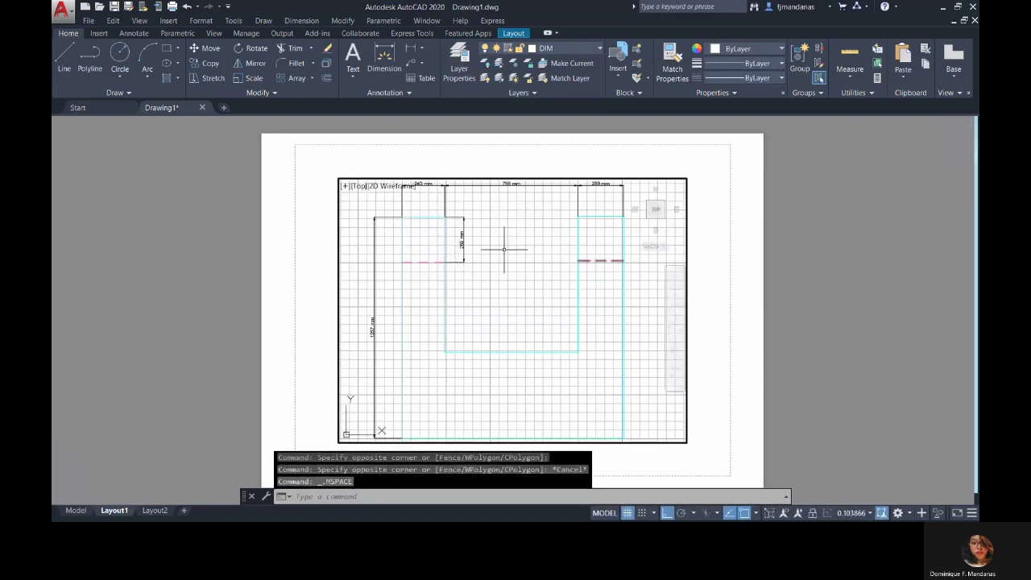
{"action": "left_click", "coordinate": [445, 283]}
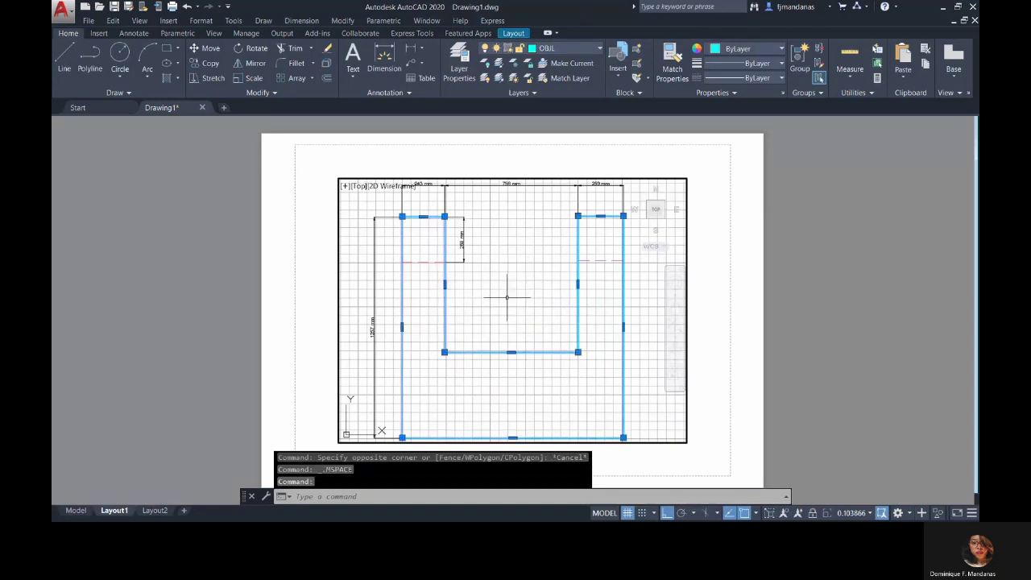
{"action": "left_click", "coordinate": [593, 50]}
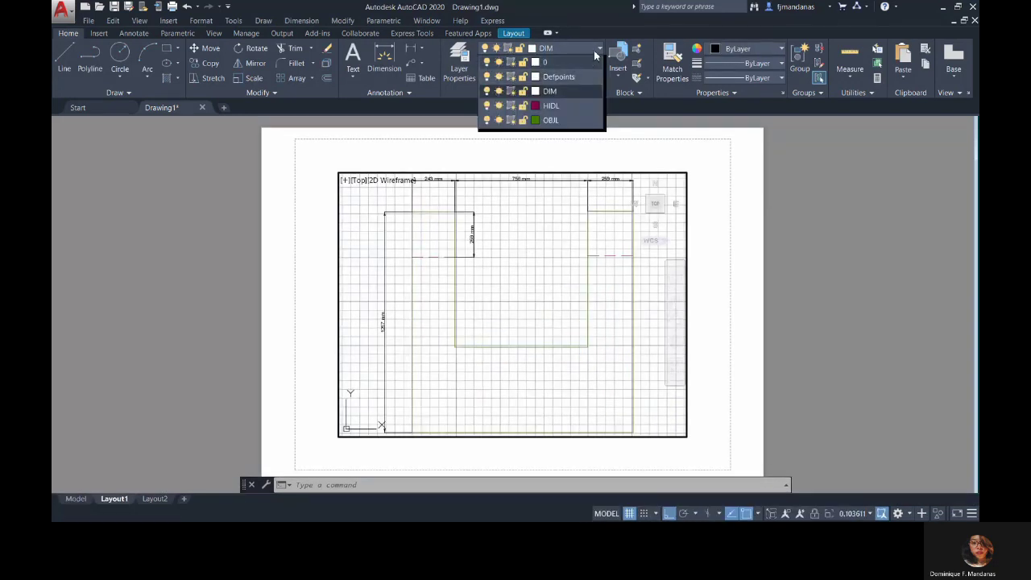
{"action": "left_click", "coordinate": [596, 48]}
{"action": "double_click", "coordinate": [741, 187]}
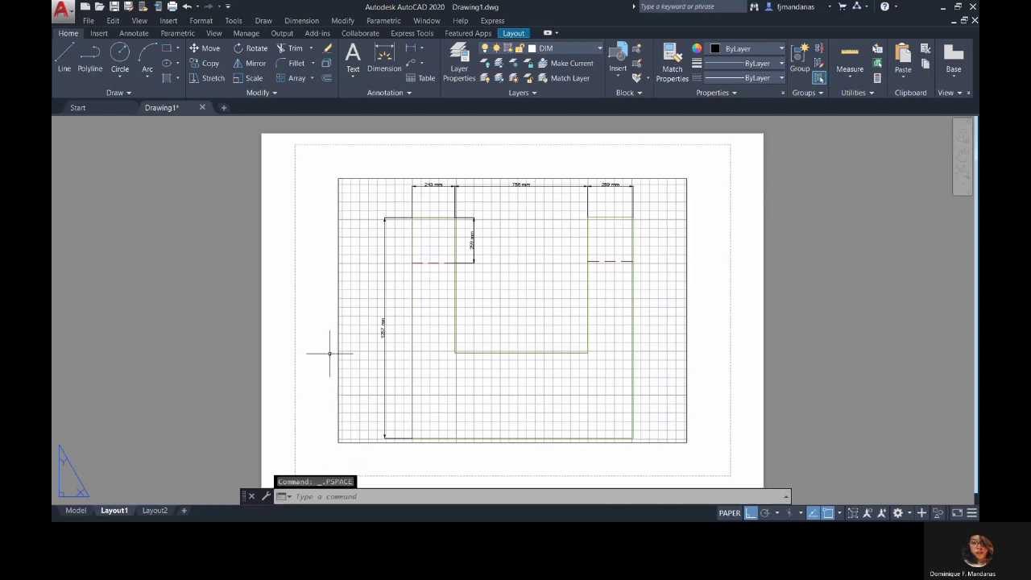
{"action": "double_click", "coordinate": [348, 323]}
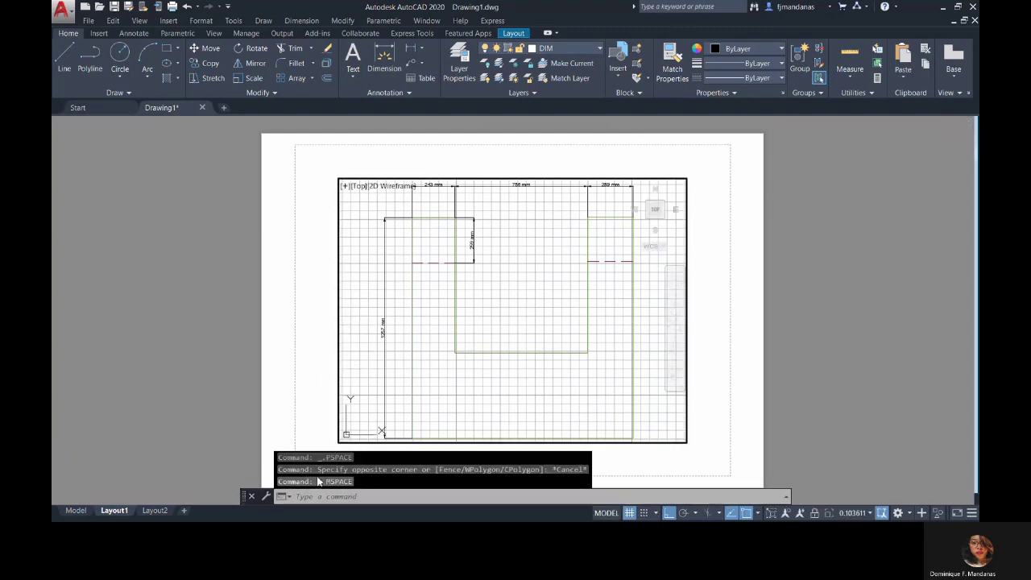
{"action": "double_click", "coordinate": [755, 286]}
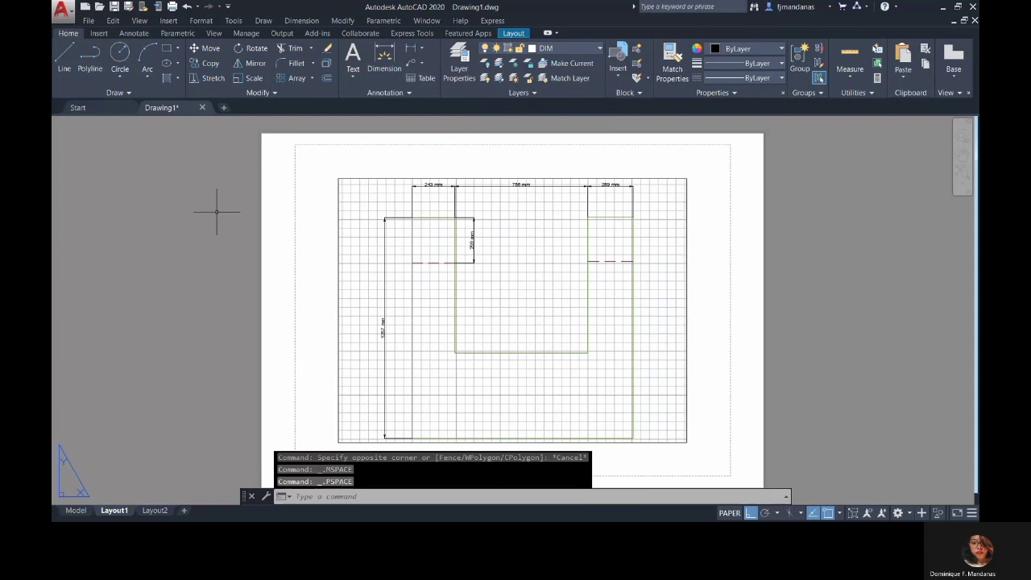
{"action": "scroll", "coordinate": [226, 333], "scroll_direction": "down", "scroll_amount": 2}
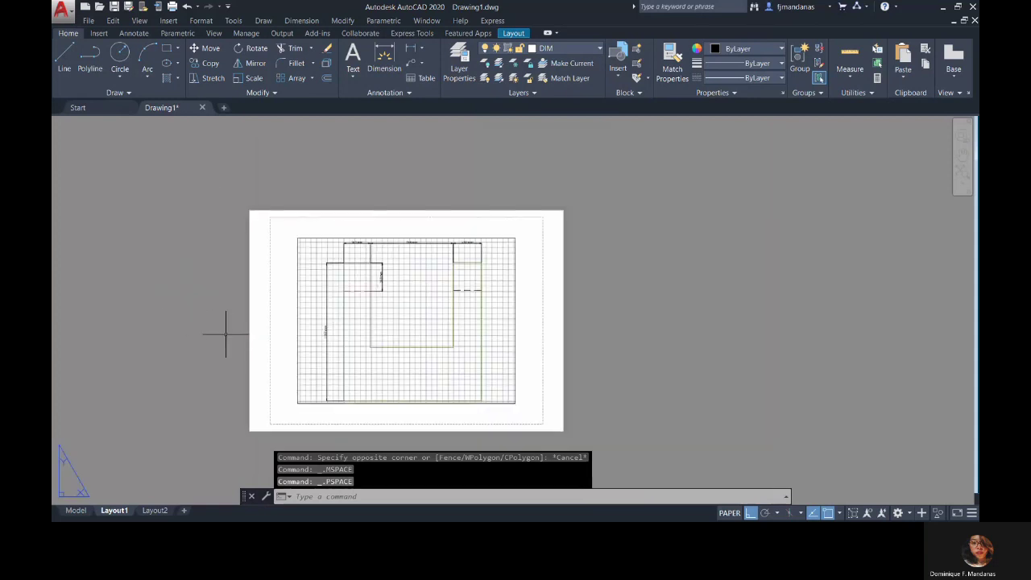
Step: Draw a border rectangle around the Layout1 viewport
{"action": "left_click", "coordinate": [171, 48]}
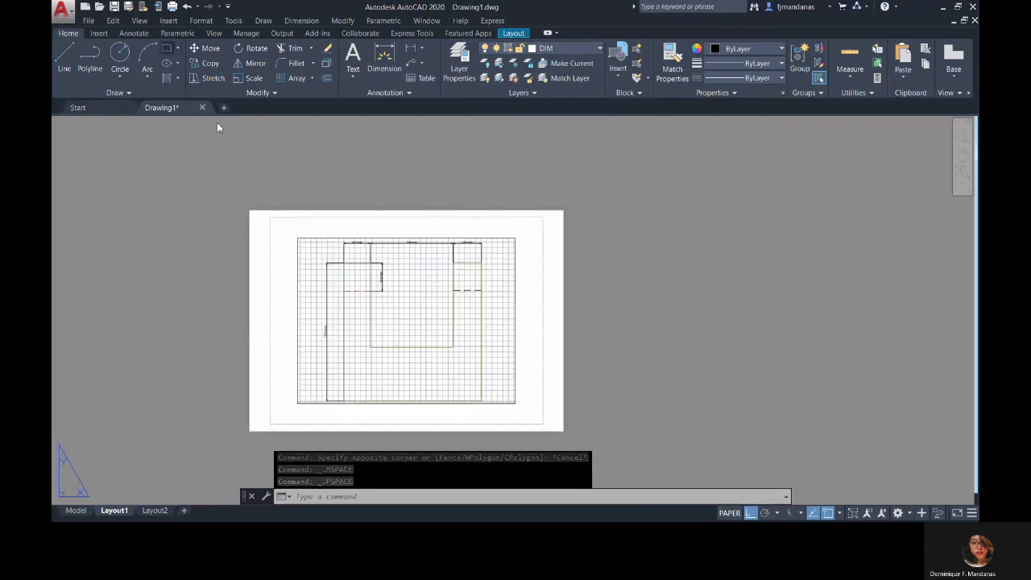
{"action": "left_click", "coordinate": [271, 216]}
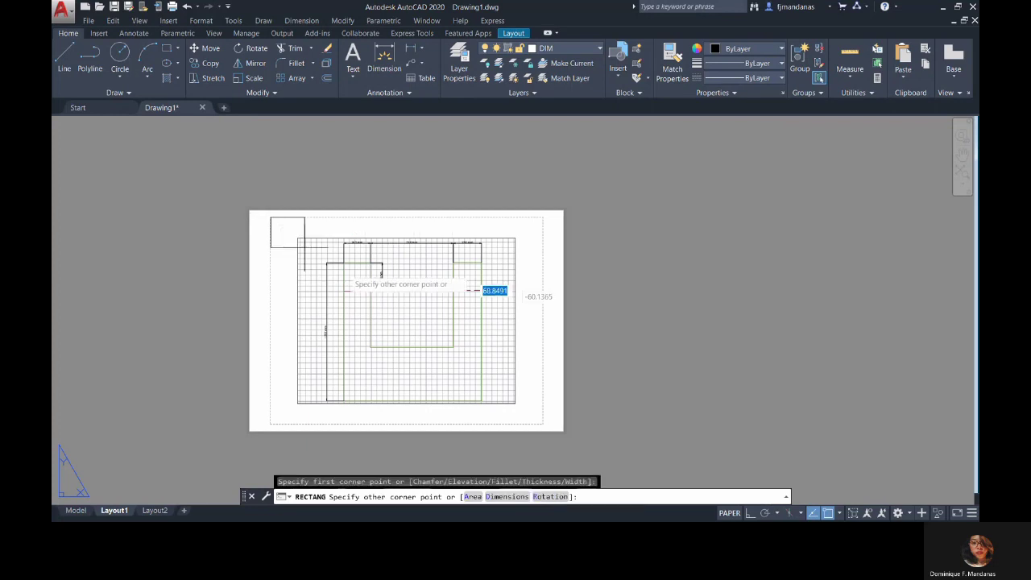
{"action": "left_click", "coordinate": [543, 425]}
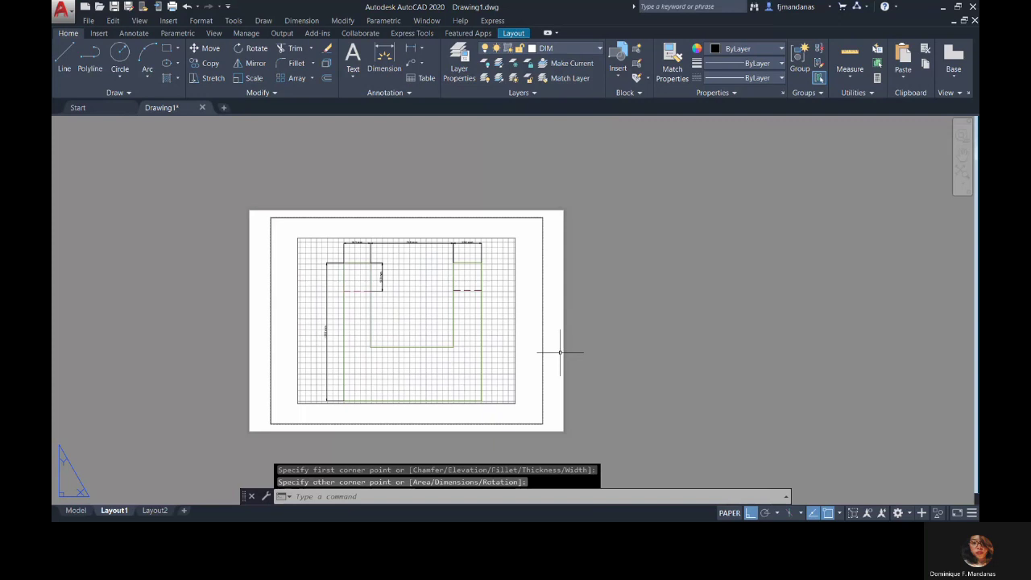
{"action": "scroll", "coordinate": [564, 352], "scroll_direction": "up", "scroll_amount": 2}
Step: Add the multiline text 'MODULE 7' below the viewport at the lower right
{"action": "type", "text": "mt"}
{"action": "middle_click_drag", "start_coordinate": [587, 376], "coordinate": [757, 431]}
{"action": "key", "text": "Return"}
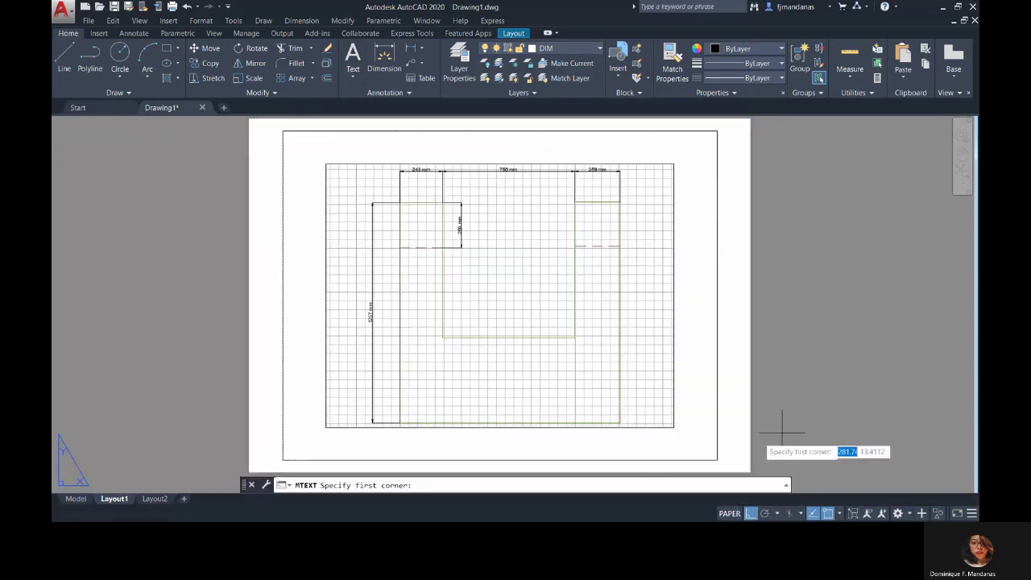
{"action": "left_click", "coordinate": [574, 441]}
{"action": "left_click", "coordinate": [716, 458]}
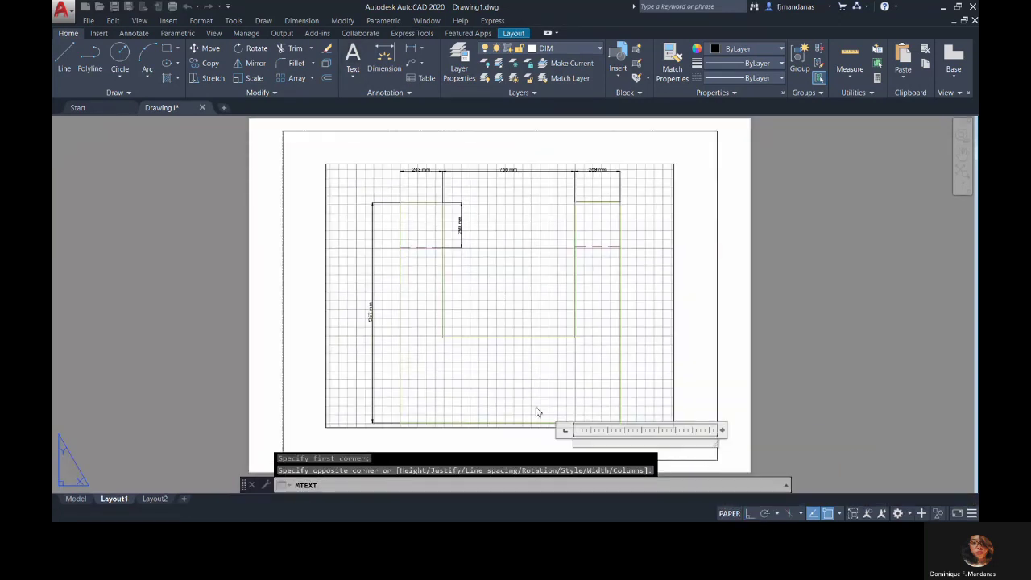
{"action": "type", "text": "MO"}
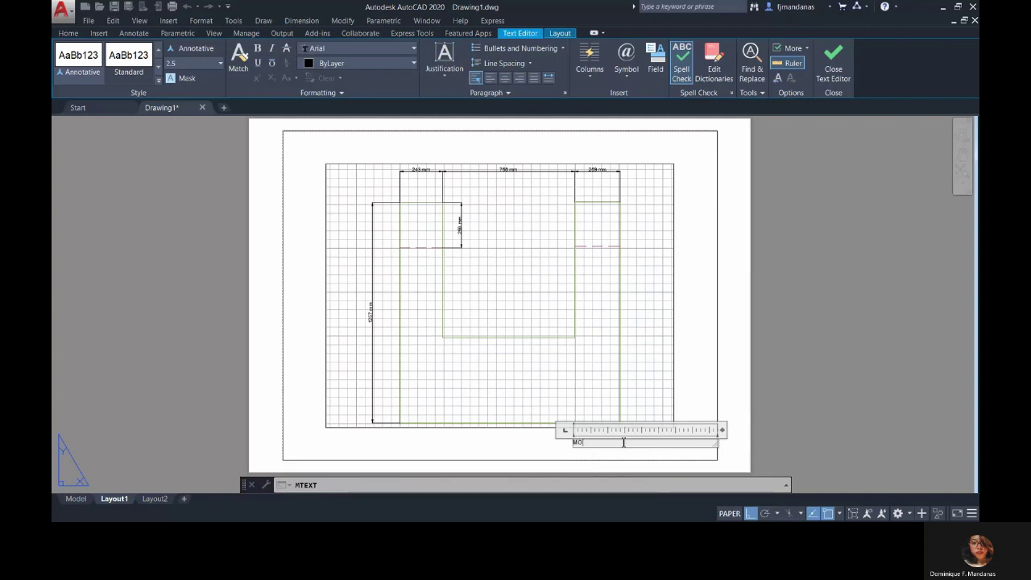
{"action": "type", "text": "DULE 7"}
{"action": "left_click", "coordinate": [743, 390]}
{"action": "left_click", "coordinate": [590, 441]}
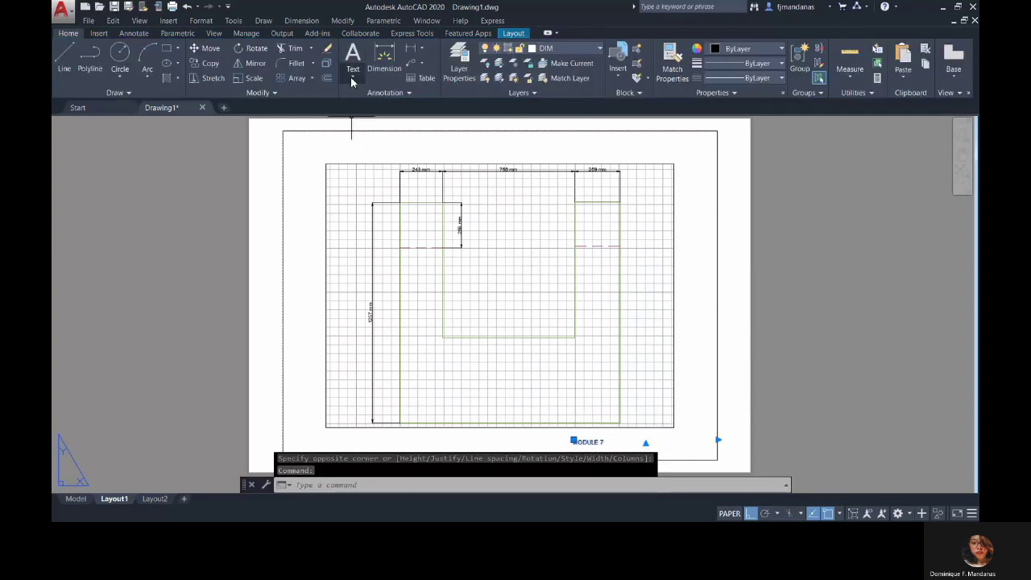
{"action": "key", "text": "Escape"}
Step: Draw a rectangular title box around the MODULE 7 text
{"action": "left_click", "coordinate": [167, 49]}
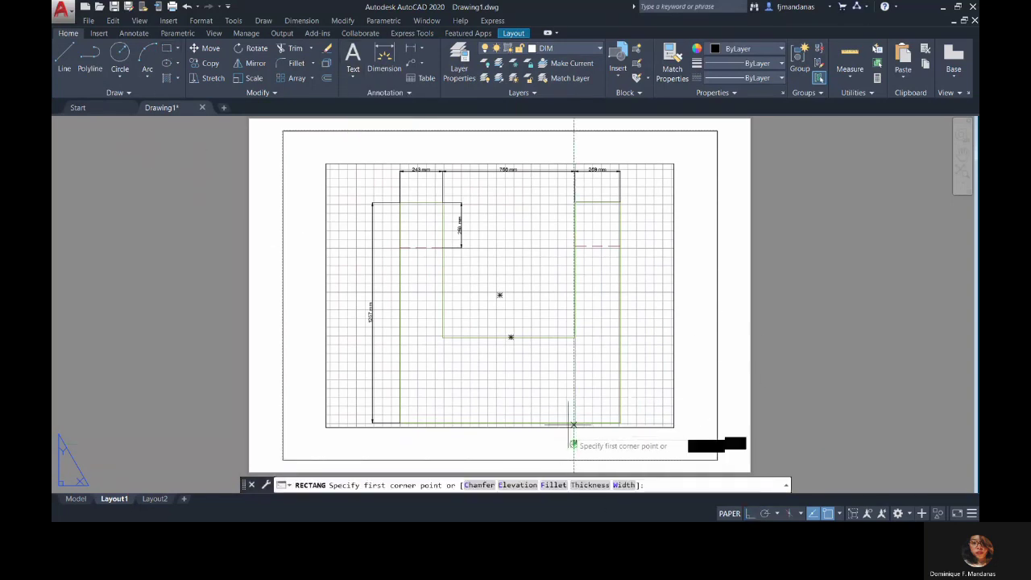
{"action": "left_click", "coordinate": [573, 433]}
{"action": "left_click", "coordinate": [717, 460]}
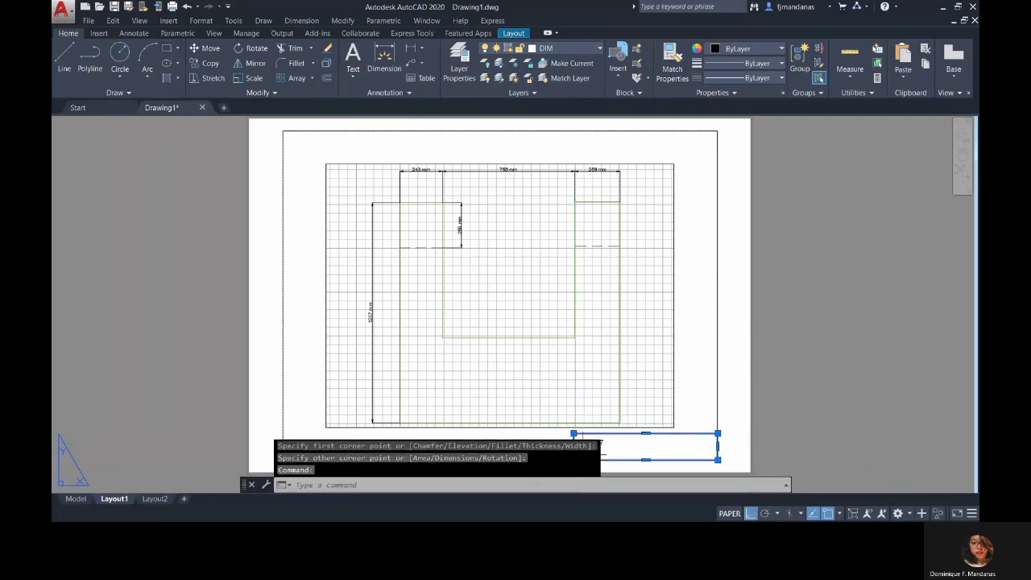
{"action": "middle_click_drag", "start_coordinate": [698, 432], "coordinate": [696, 379]}
{"action": "left_click", "coordinate": [571, 394]}
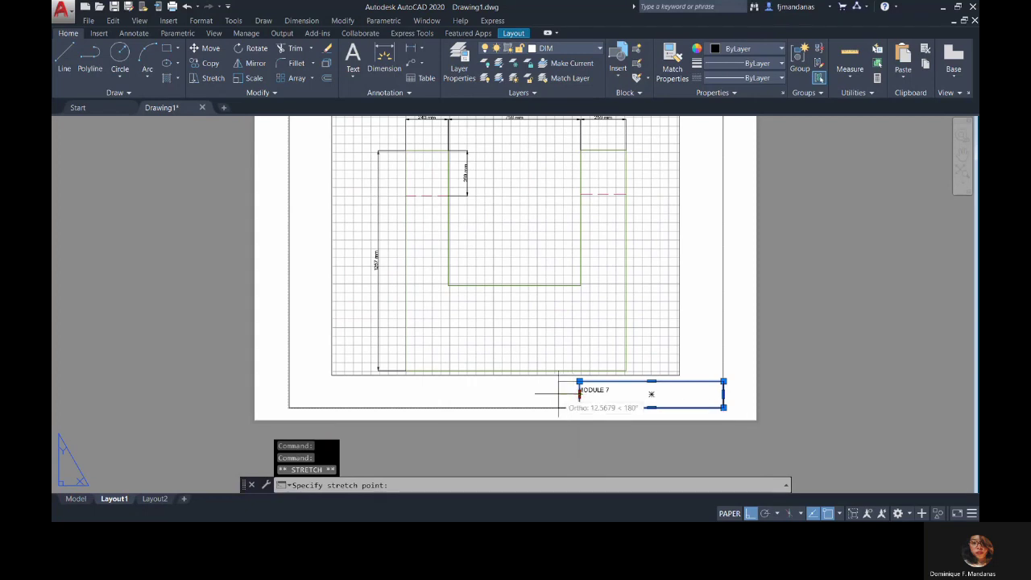
{"action": "key", "text": "Escape"}
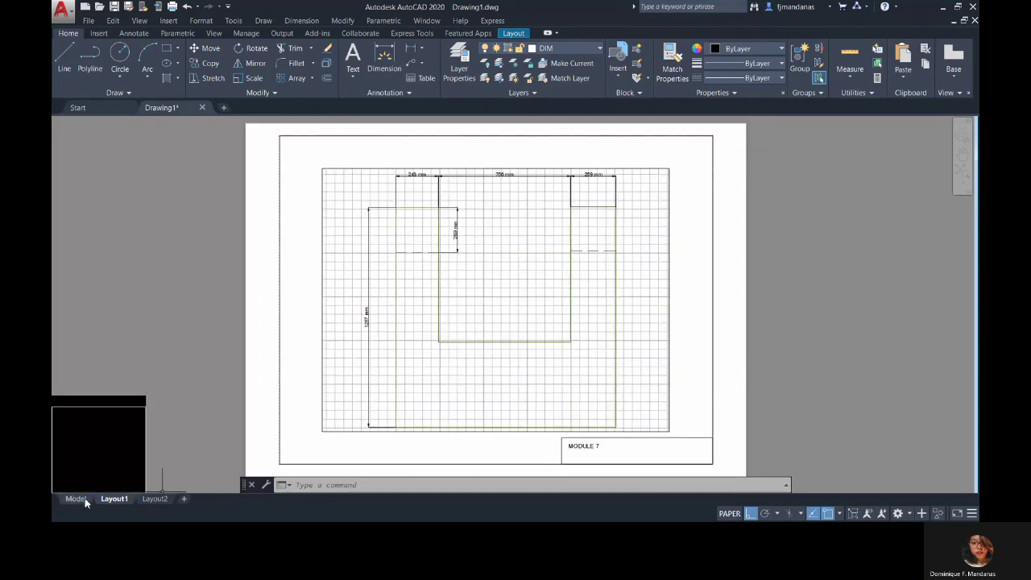
Step: From the Model view, save the drawing as the metric drawing template Module7
{"action": "left_click", "coordinate": [85, 498]}
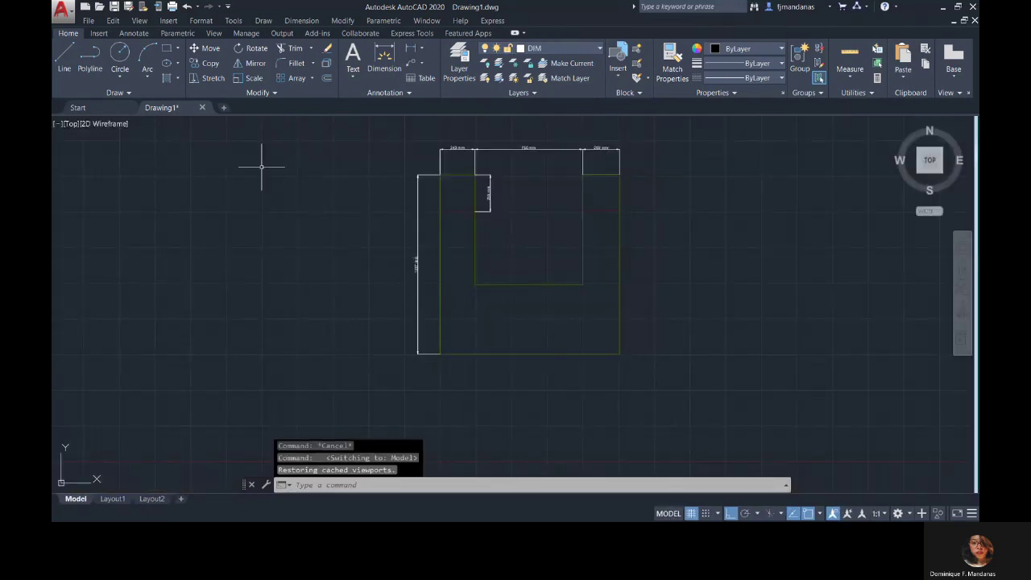
{"action": "left_click", "coordinate": [63, 16]}
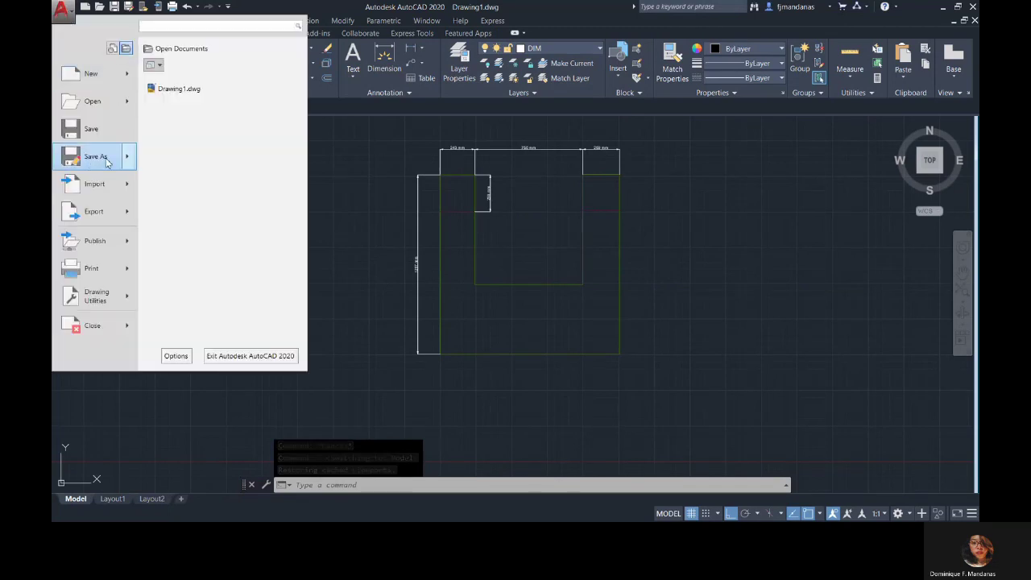
{"action": "mouse_move", "coordinate": [118, 158]}
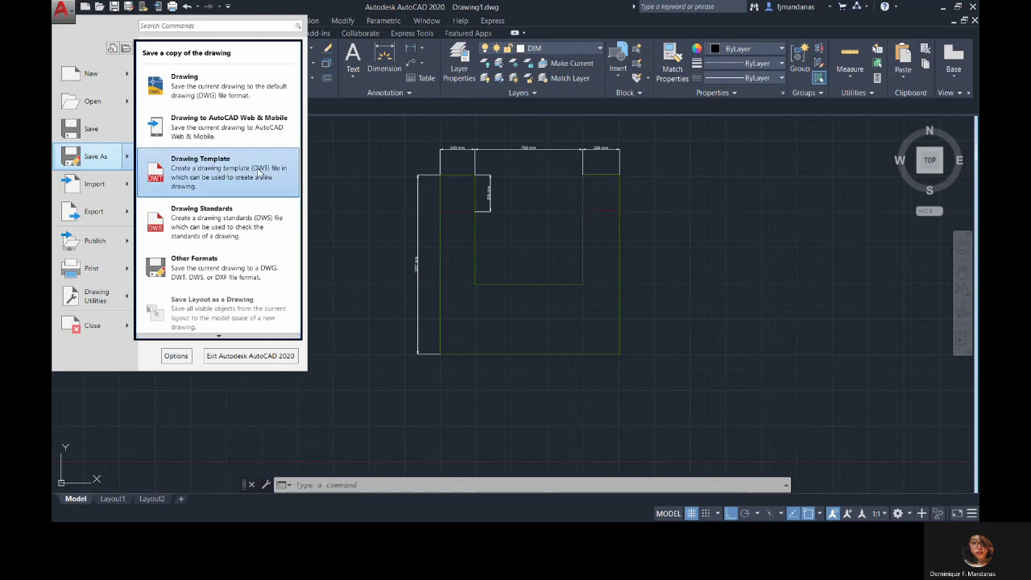
{"action": "left_click", "coordinate": [233, 181]}
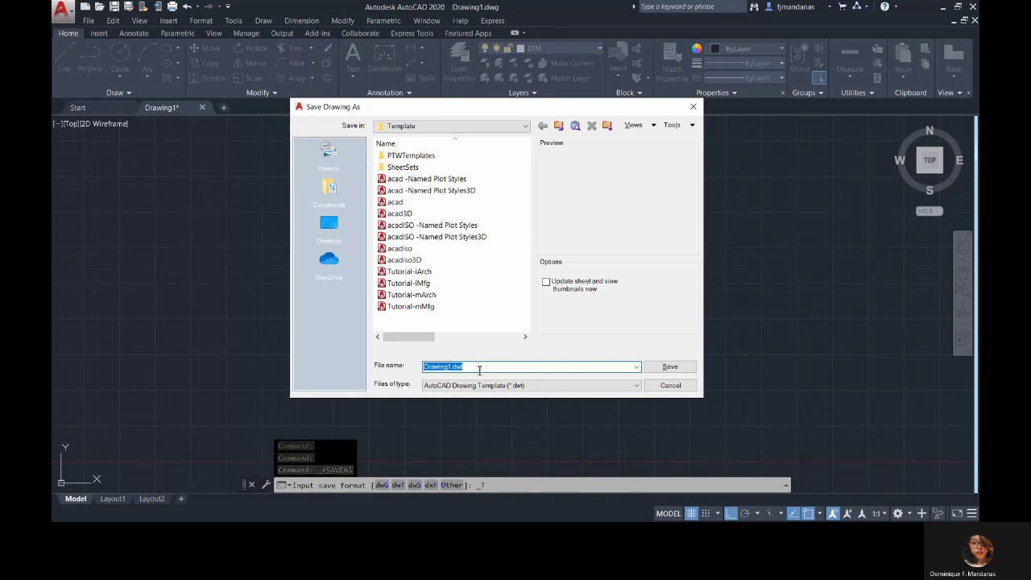
{"action": "type", "text": "Module7"}
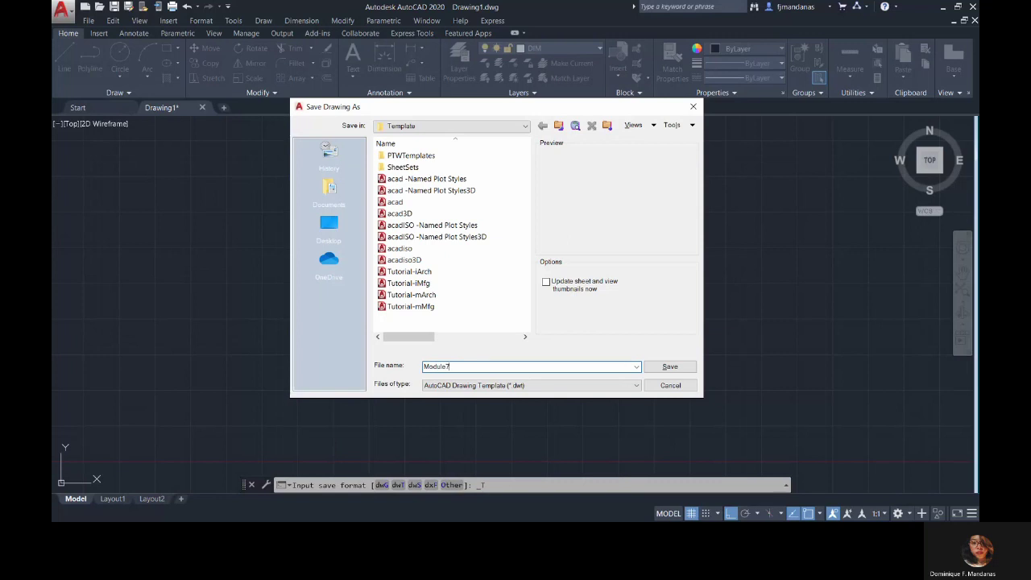
{"action": "left_click", "coordinate": [681, 368]}
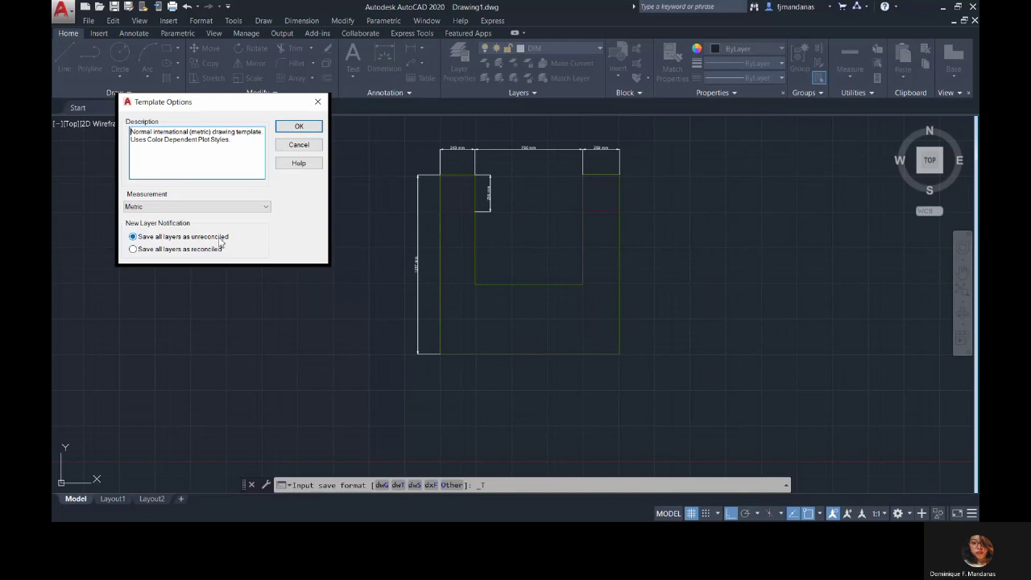
{"action": "left_click", "coordinate": [258, 206]}
{"action": "left_click", "coordinate": [247, 215]}
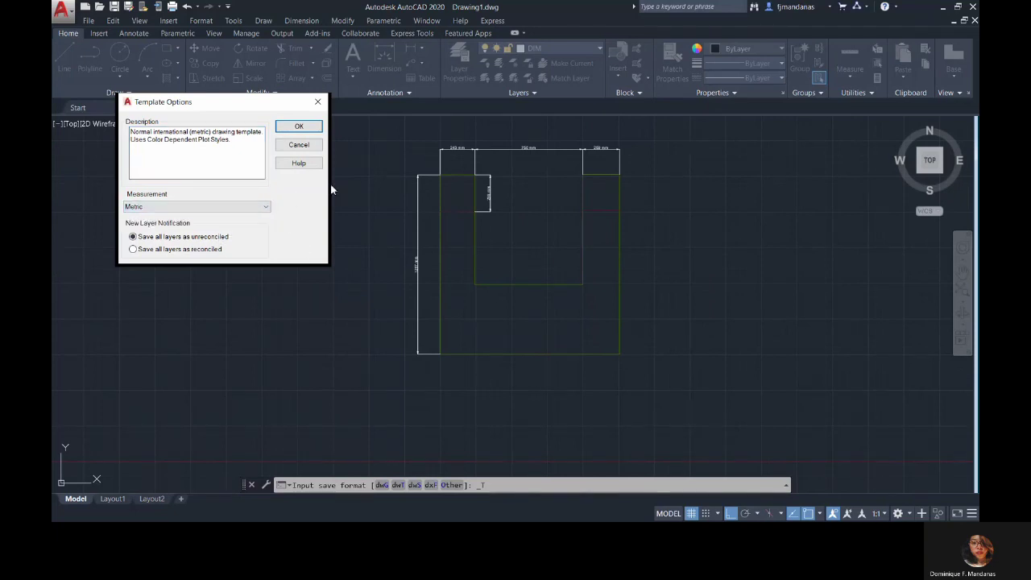
{"action": "left_click", "coordinate": [300, 126]}
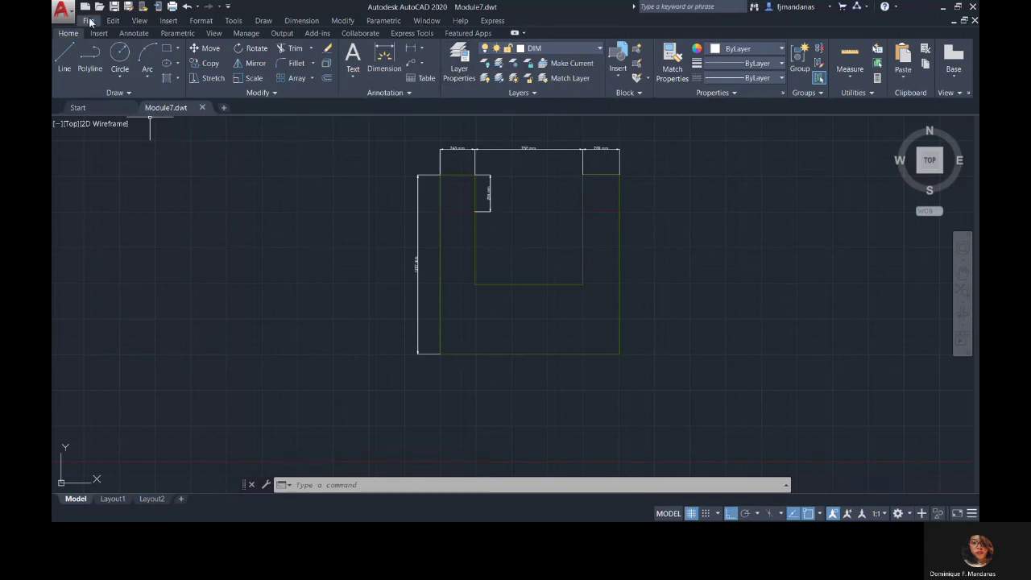
Step: Start a new drawing from the Module7 template
{"action": "left_click", "coordinate": [60, 15]}
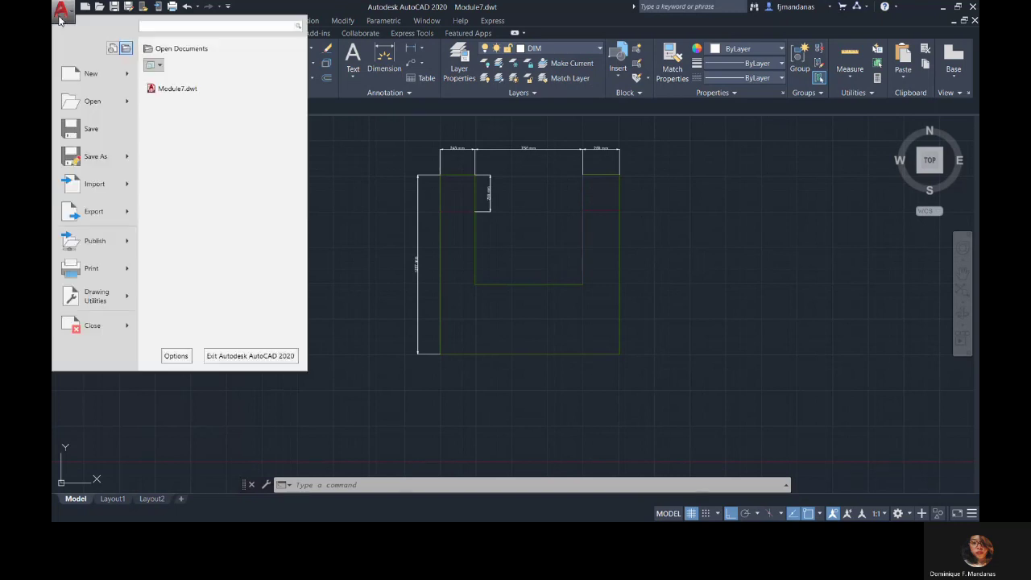
{"action": "left_click", "coordinate": [60, 15]}
{"action": "left_click", "coordinate": [74, 103]}
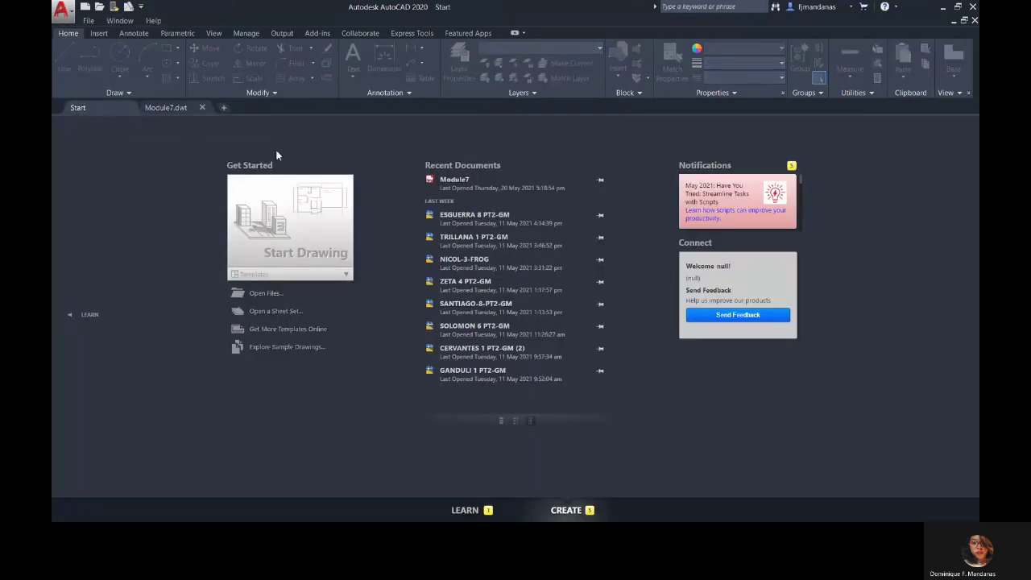
{"action": "left_click", "coordinate": [62, 12]}
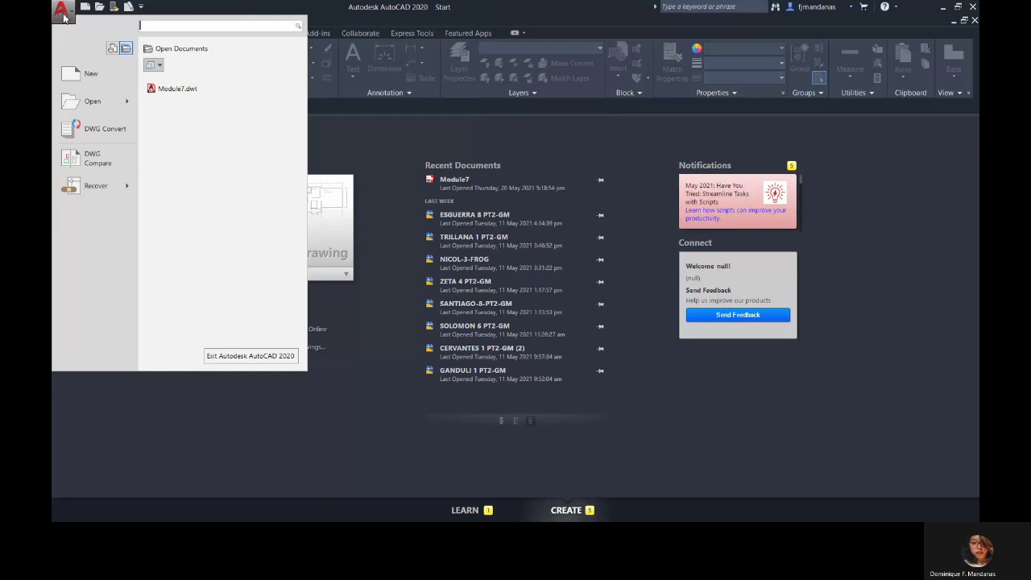
{"action": "left_click", "coordinate": [94, 75]}
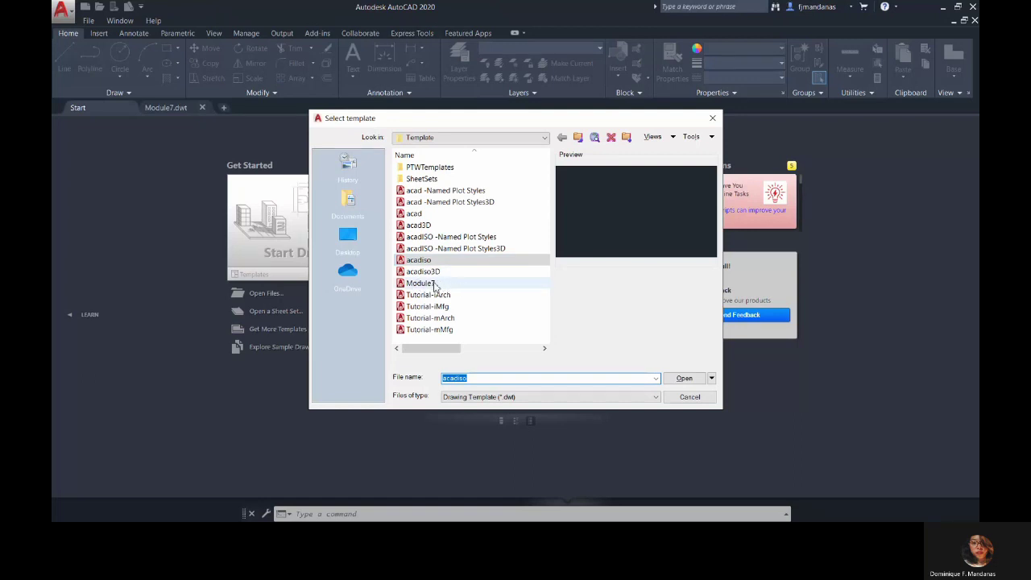
{"action": "left_click", "coordinate": [428, 285]}
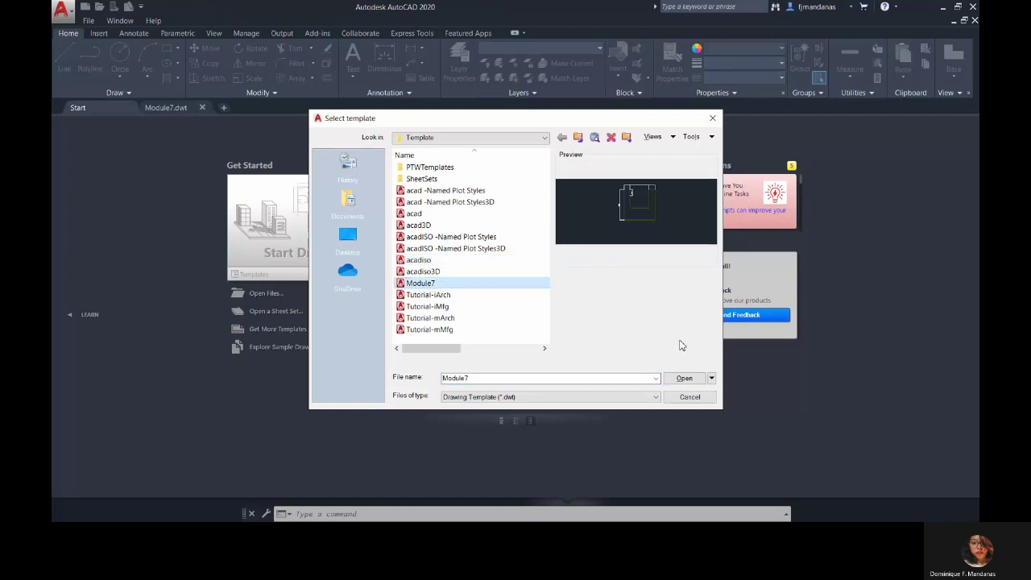
{"action": "left_click", "coordinate": [683, 379]}
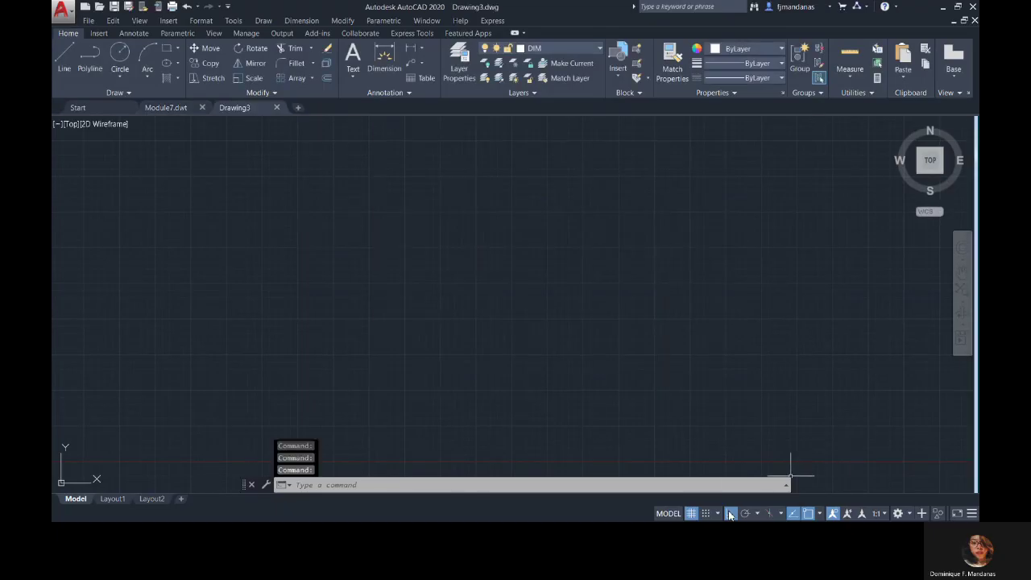
Step: Check the object snap modes and the layer list in the new drawing
{"action": "left_click", "coordinate": [819, 514]}
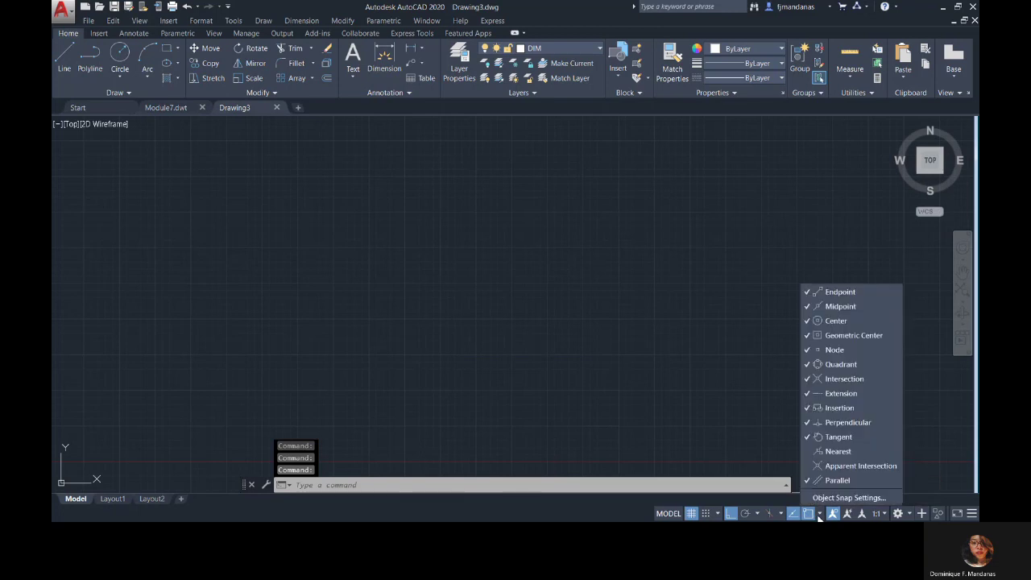
{"action": "left_click", "coordinate": [850, 292]}
{"action": "left_click", "coordinate": [599, 49]}
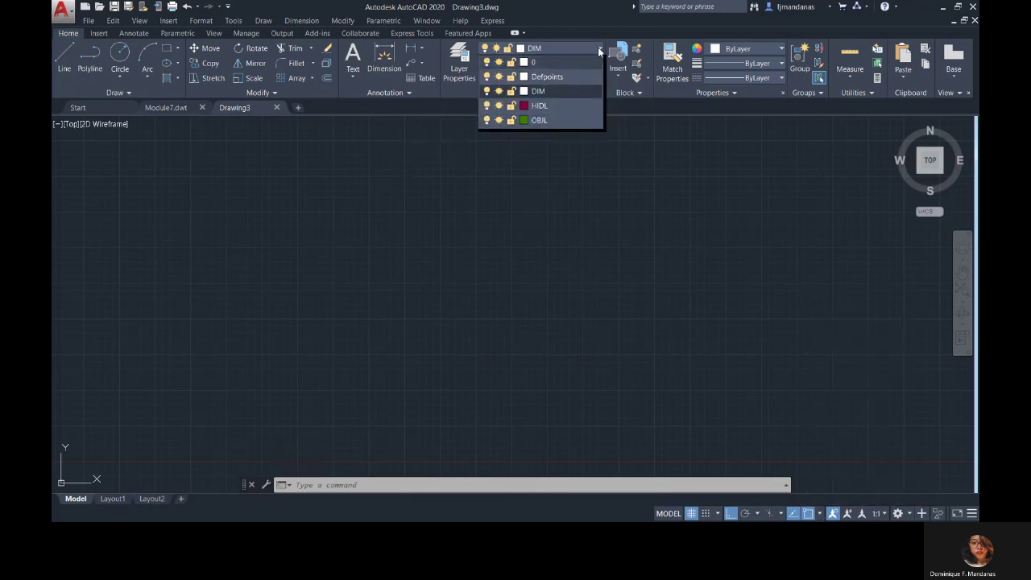
Step: Start another new drawing from the acad template
{"action": "left_click", "coordinate": [62, 10]}
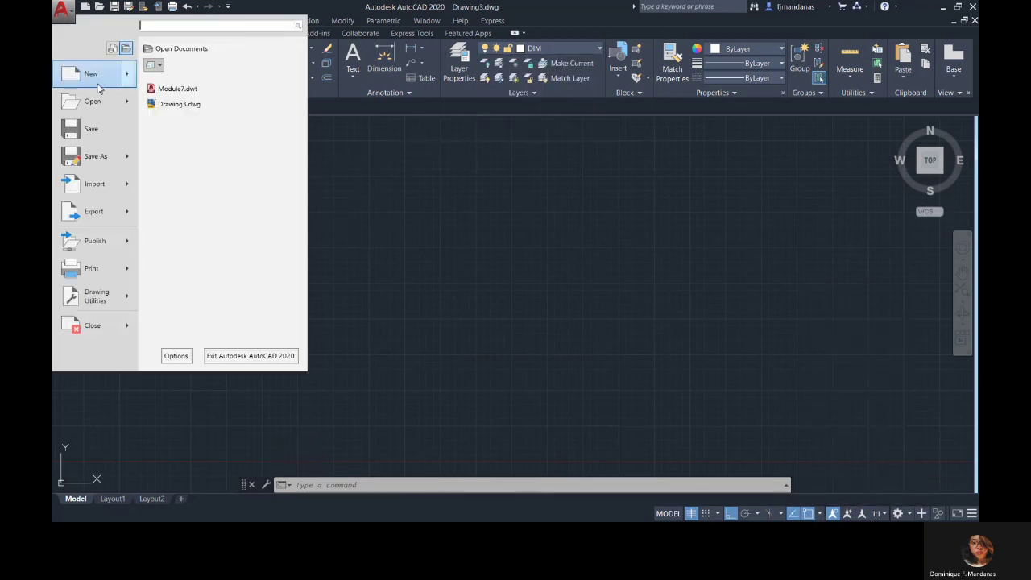
{"action": "left_click", "coordinate": [93, 74]}
{"action": "left_click", "coordinate": [413, 214]}
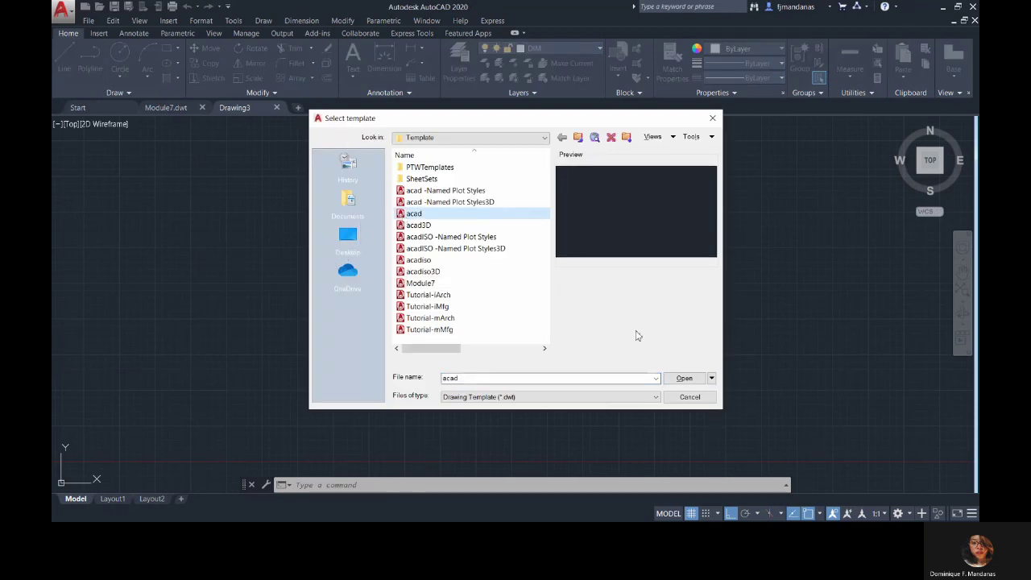
{"action": "left_click", "coordinate": [684, 377]}
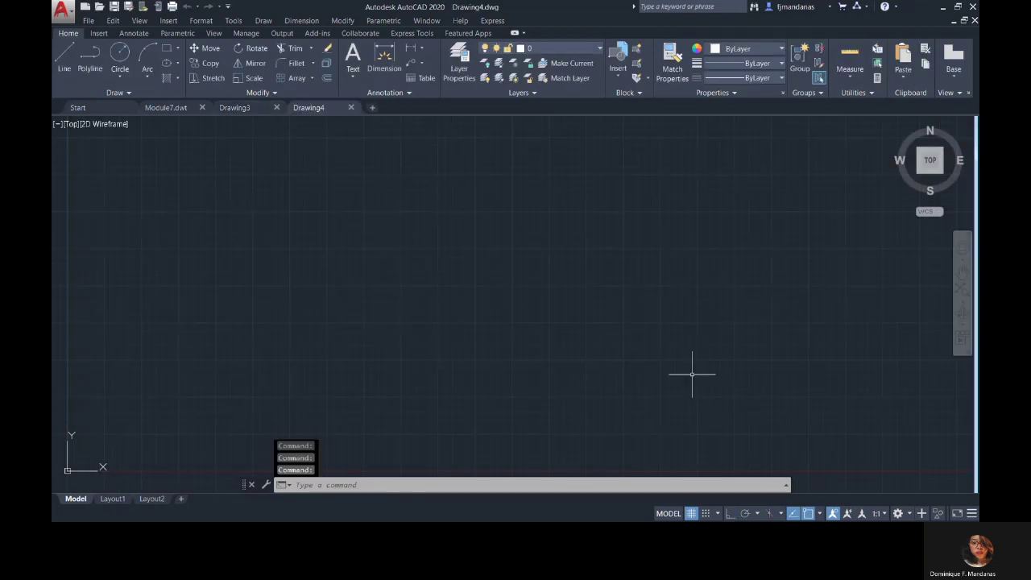
Step: Check the object snaps, open and close the dimension style settings, then return to Drawing3
{"action": "left_click", "coordinate": [819, 514]}
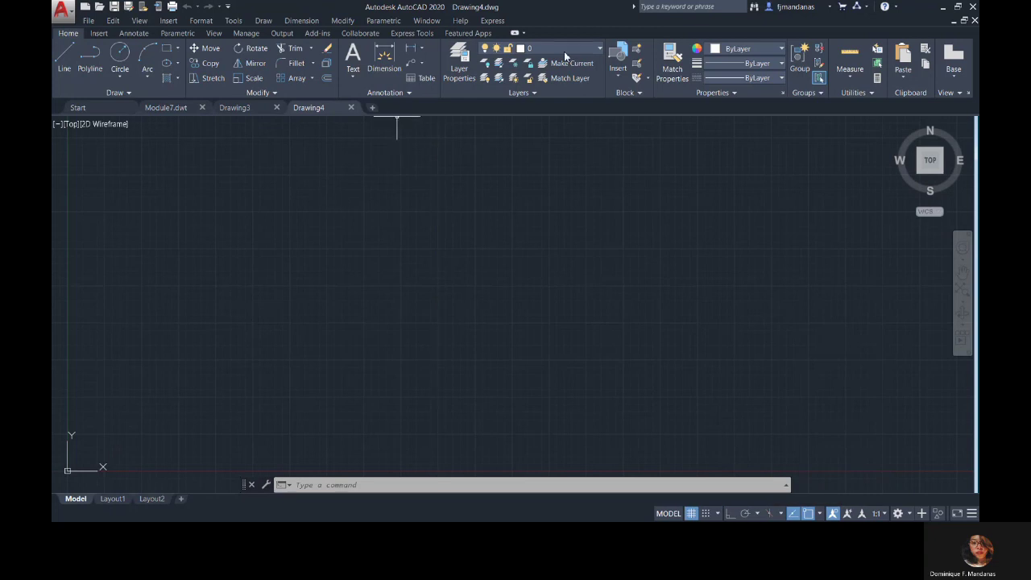
{"action": "type", "text": "d"}
{"action": "key", "text": "Return"}
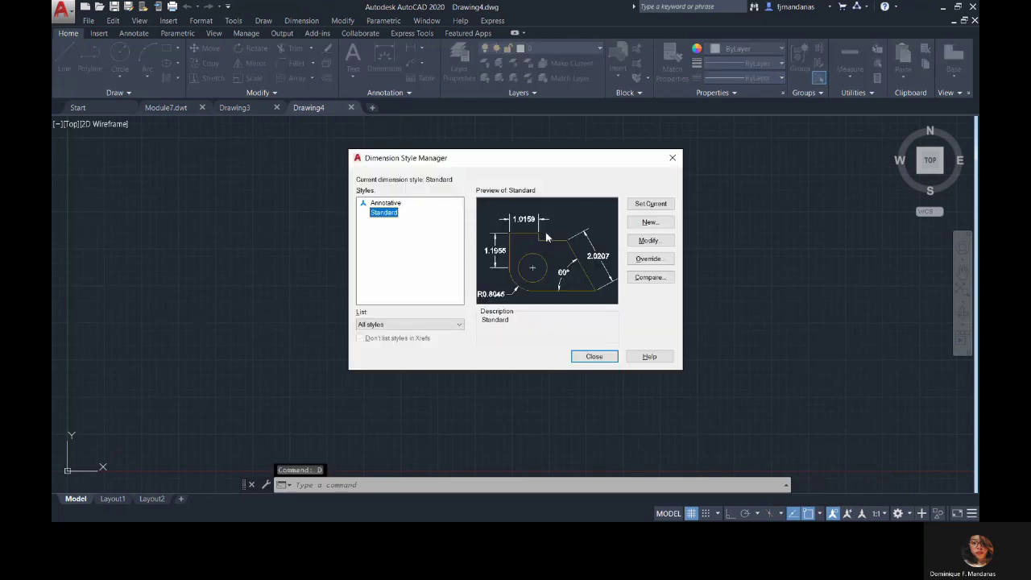
{"action": "key", "text": "Escape"}
{"action": "left_click", "coordinate": [234, 107]}
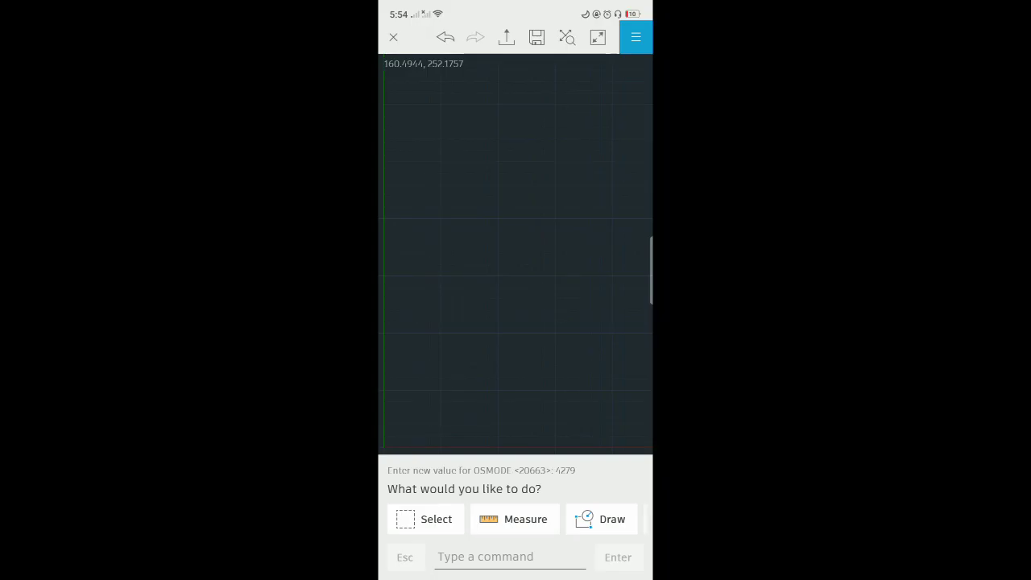
Step: Look through the object snap mode choices
{"action": "left_click_drag", "start_coordinate": [553, 339], "coordinate": [553, 365]}
{"action": "left_click", "coordinate": [556, 319]}
{"action": "left_click_drag", "start_coordinate": [556, 319], "coordinate": [556, 483]}
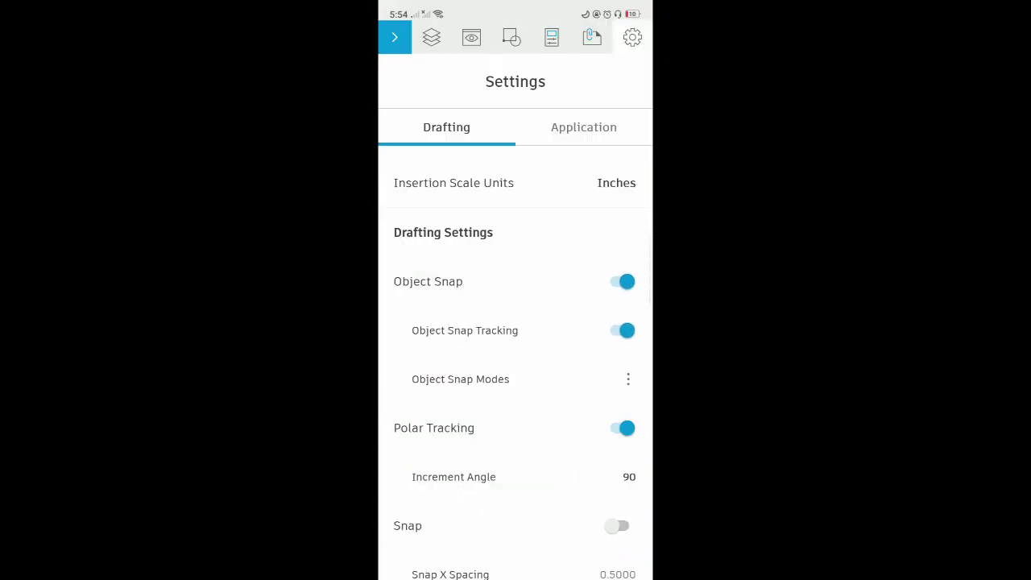
{"action": "left_click_drag", "start_coordinate": [562, 395], "coordinate": [561, 212]}
Step: Create layer HIDL in magenta with the HIDDEN linetype and 0.20 mm lineweight
{"action": "left_click", "coordinate": [431, 38]}
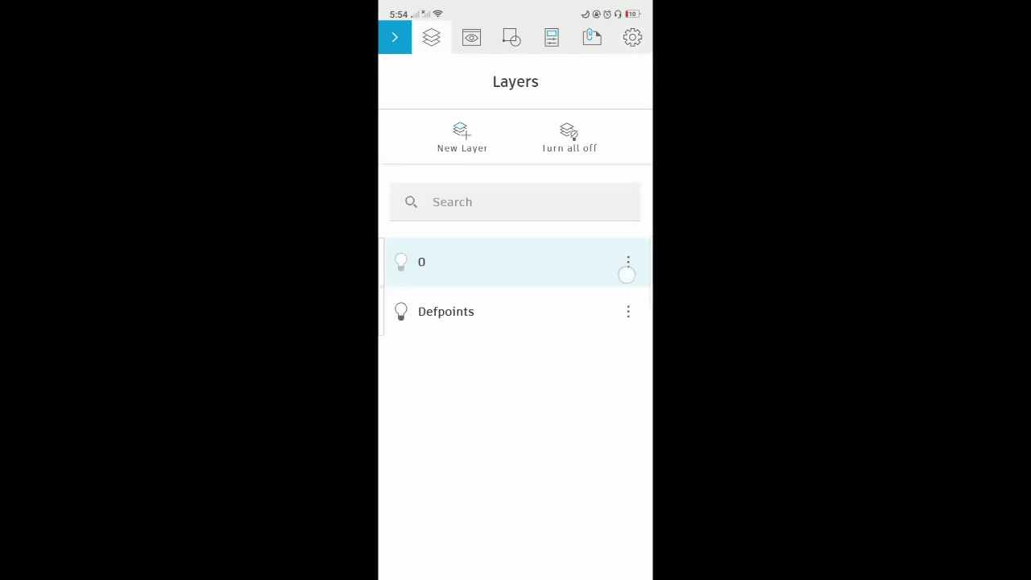
{"action": "left_click", "coordinate": [461, 137]}
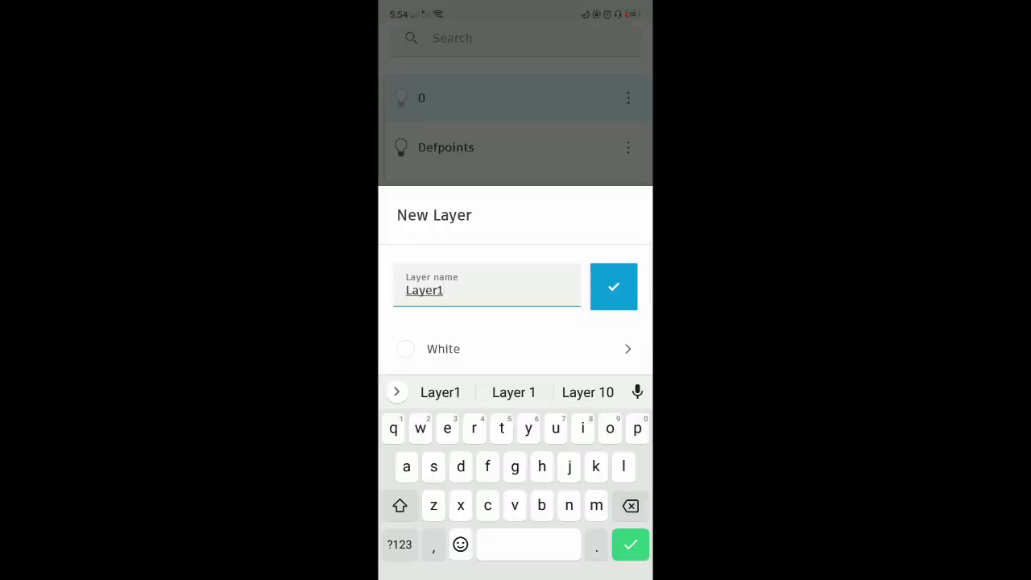
{"action": "key", "text": "BackSpace"}
{"action": "key", "text": "BackSpace"}
{"action": "key", "text": "BackSpace"}
{"action": "key", "text": "BackSpace"}
{"action": "key", "text": "BackSpace"}
{"action": "key", "text": "BackSpace"}
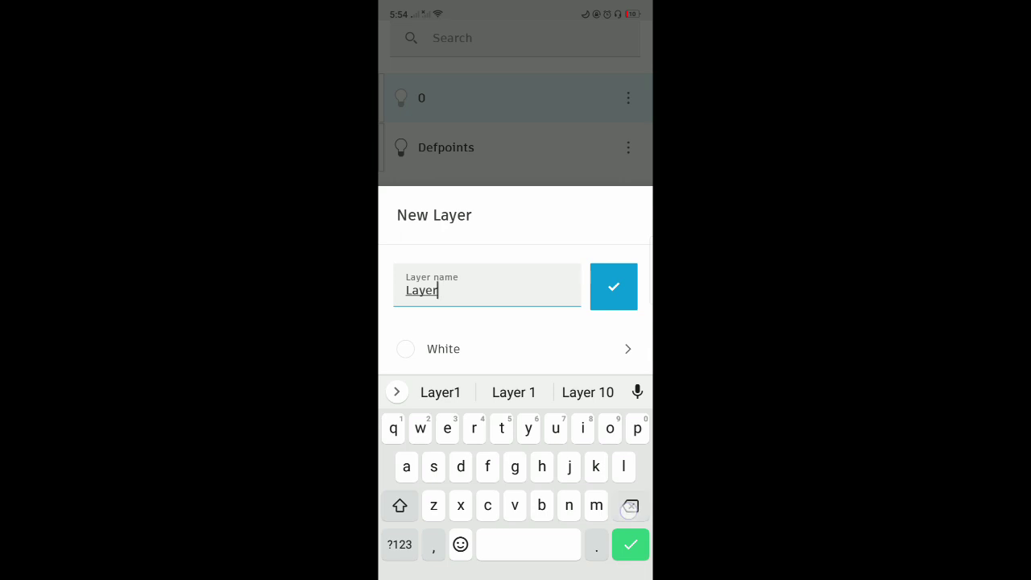
{"action": "type", "text": "HIDL"}
{"action": "key", "text": "Return"}
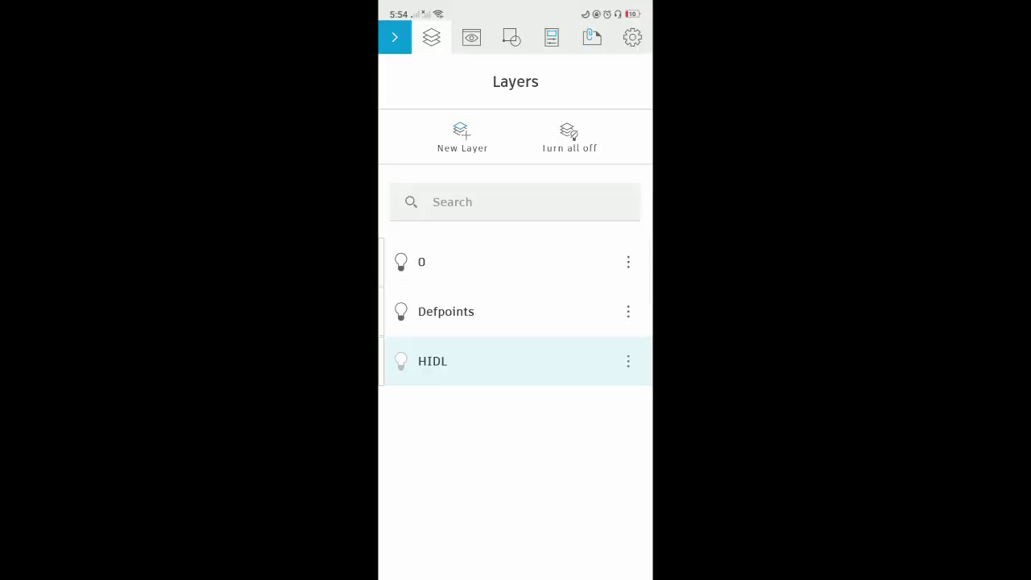
{"action": "left_click", "coordinate": [628, 361]}
{"action": "left_click", "coordinate": [451, 415]}
{"action": "left_click", "coordinate": [607, 402]}
{"action": "left_click", "coordinate": [628, 361]}
{"action": "left_click", "coordinate": [451, 452]}
{"action": "left_click", "coordinate": [414, 526]}
{"action": "left_click", "coordinate": [628, 361]}
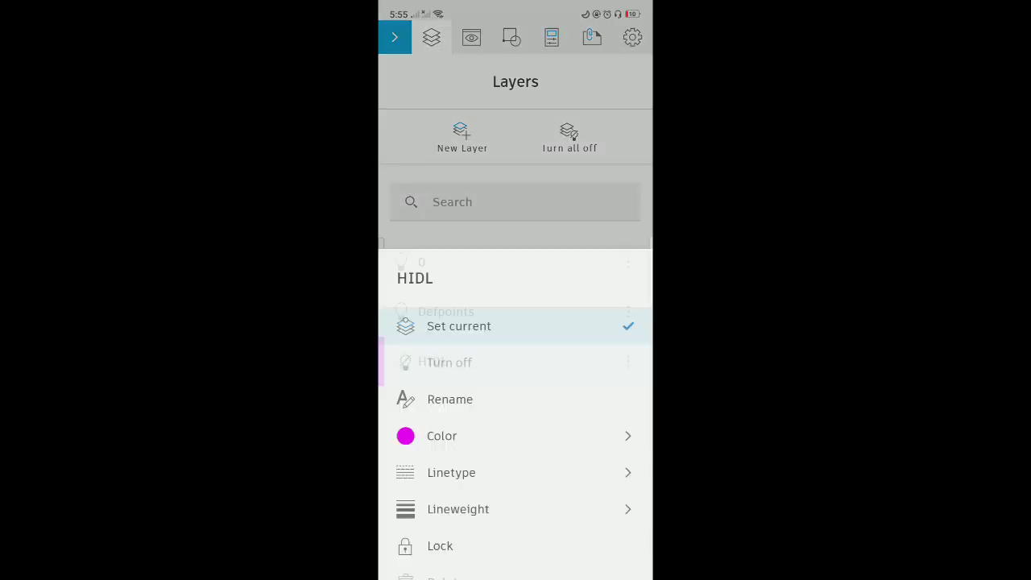
{"action": "left_click", "coordinate": [428, 507]}
{"action": "left_click", "coordinate": [572, 472]}
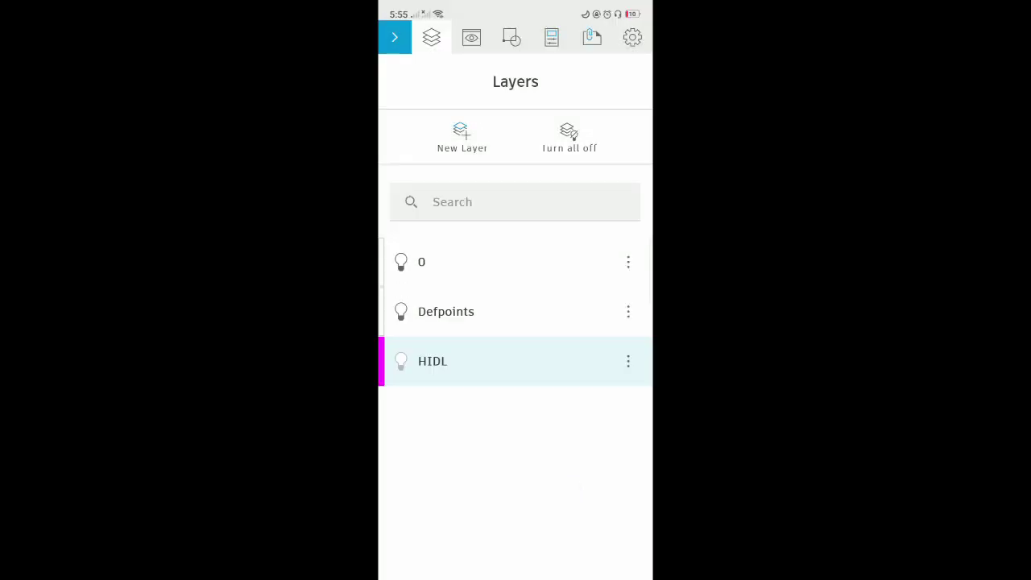
Step: Create layer OBJL in cyan with a continuous linetype, set its lineweight, and lock it
{"action": "left_click", "coordinate": [461, 137]}
{"action": "key", "text": "BackSpace"}
{"action": "key", "text": "BackSpace"}
{"action": "key", "text": "BackSpace"}
{"action": "key", "text": "BackSpace"}
{"action": "key", "text": "BackSpace"}
{"action": "key", "text": "BackSpace"}
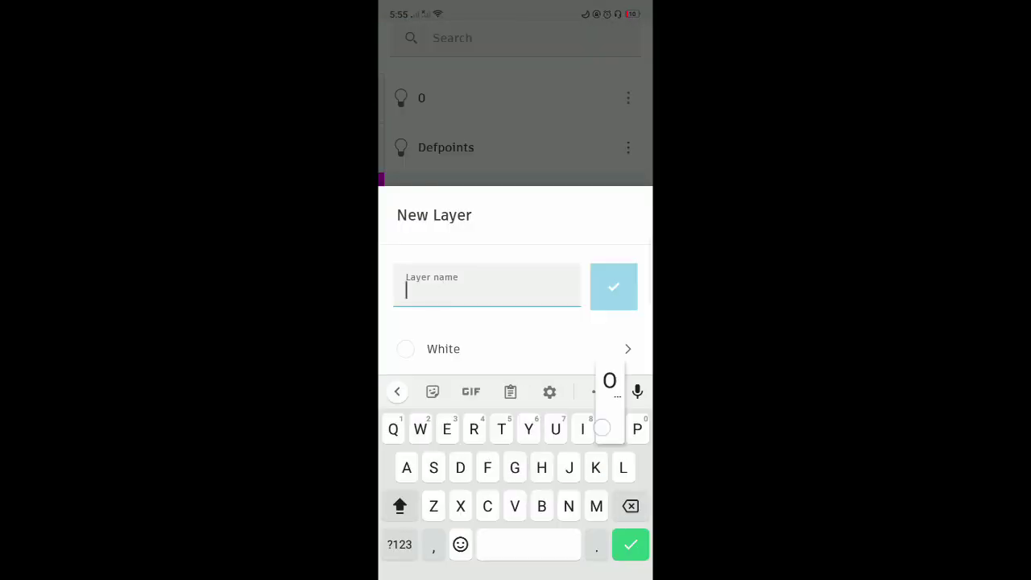
{"action": "type", "text": "OBJL"}
{"action": "left_click", "coordinate": [616, 298]}
{"action": "left_click", "coordinate": [628, 409]}
{"action": "left_click", "coordinate": [441, 415]}
{"action": "left_click", "coordinate": [422, 405]}
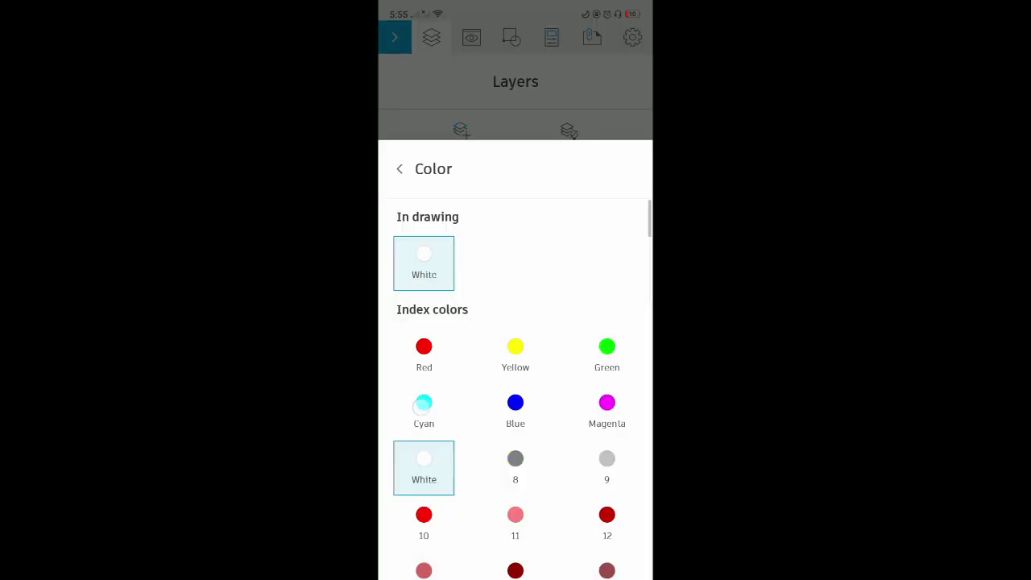
{"action": "left_click", "coordinate": [451, 452]}
{"action": "left_click", "coordinate": [428, 305]}
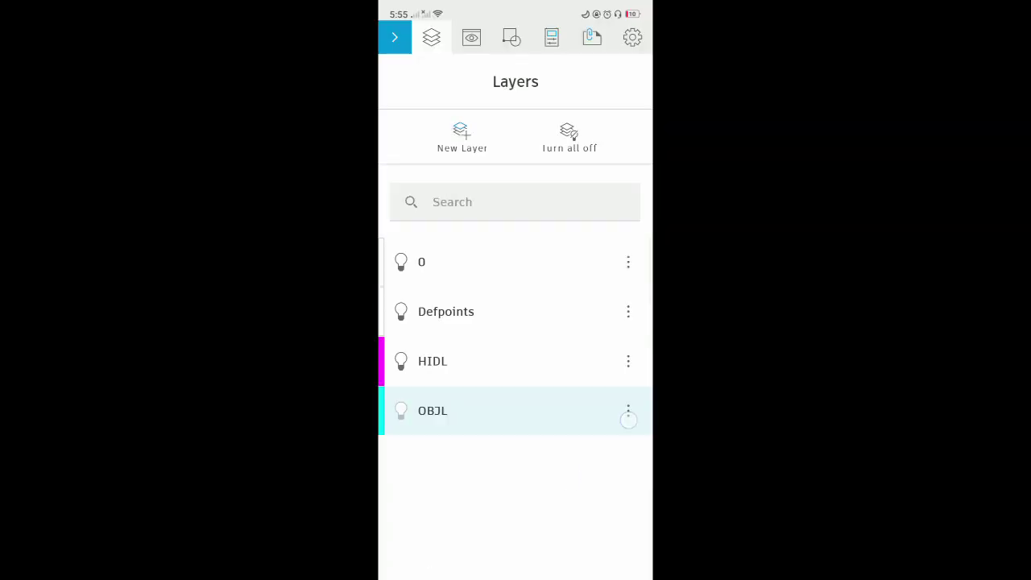
{"action": "left_click", "coordinate": [629, 409]}
{"action": "left_click", "coordinate": [439, 489]}
{"action": "left_click", "coordinate": [591, 484]}
{"action": "left_click", "coordinate": [629, 411]}
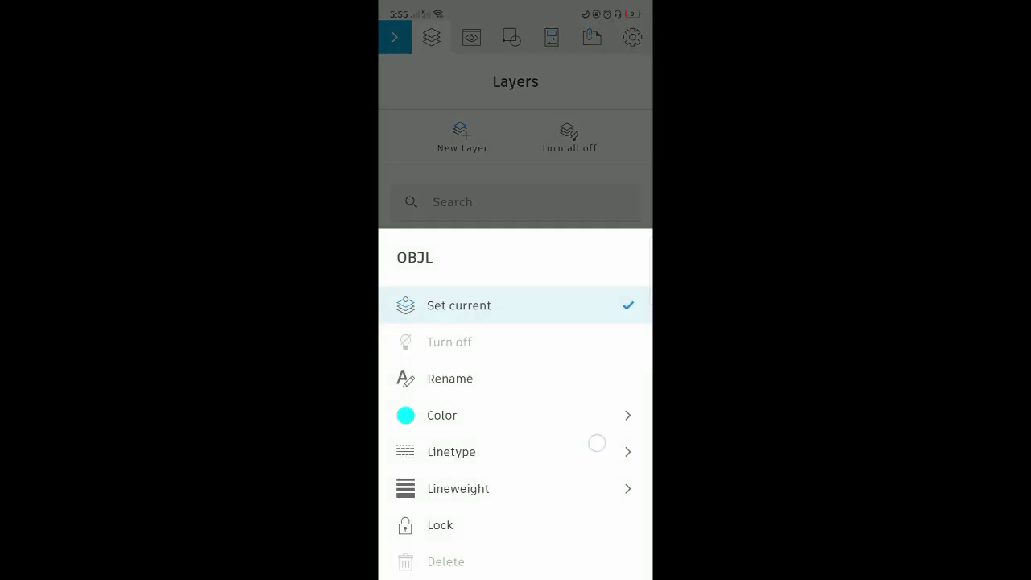
{"action": "left_click", "coordinate": [435, 525]}
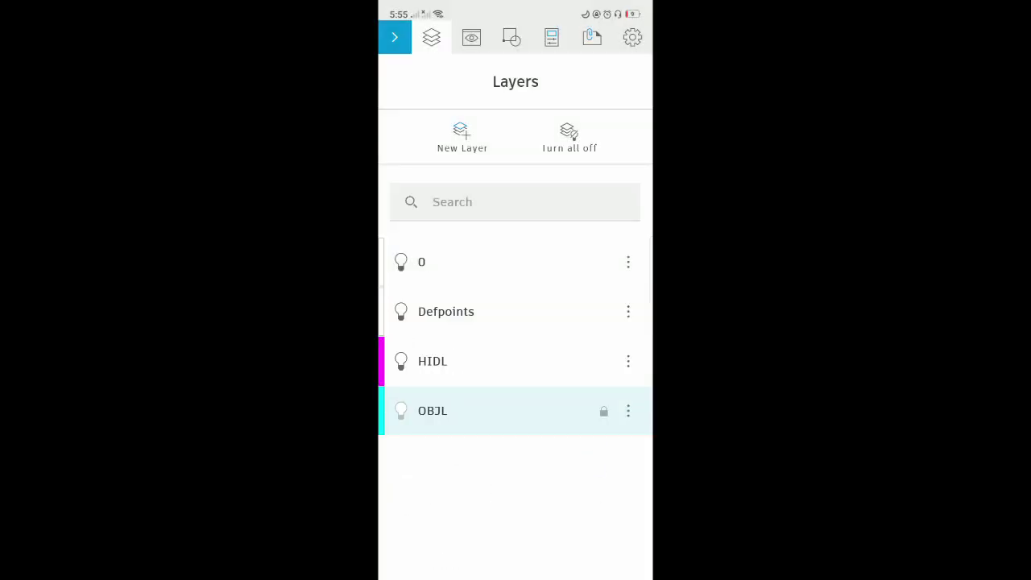
Step: Create a white DIM layer, check the drafting settings, and go back to the drawing
{"action": "left_click", "coordinate": [462, 137]}
{"action": "key", "text": "BackSpace"}
{"action": "key", "text": "BackSpace"}
{"action": "key", "text": "BackSpace"}
{"action": "key", "text": "BackSpace"}
{"action": "key", "text": "BackSpace"}
{"action": "key", "text": "BackSpace"}
{"action": "type", "text": "DIM"}
{"action": "left_click", "coordinate": [614, 287]}
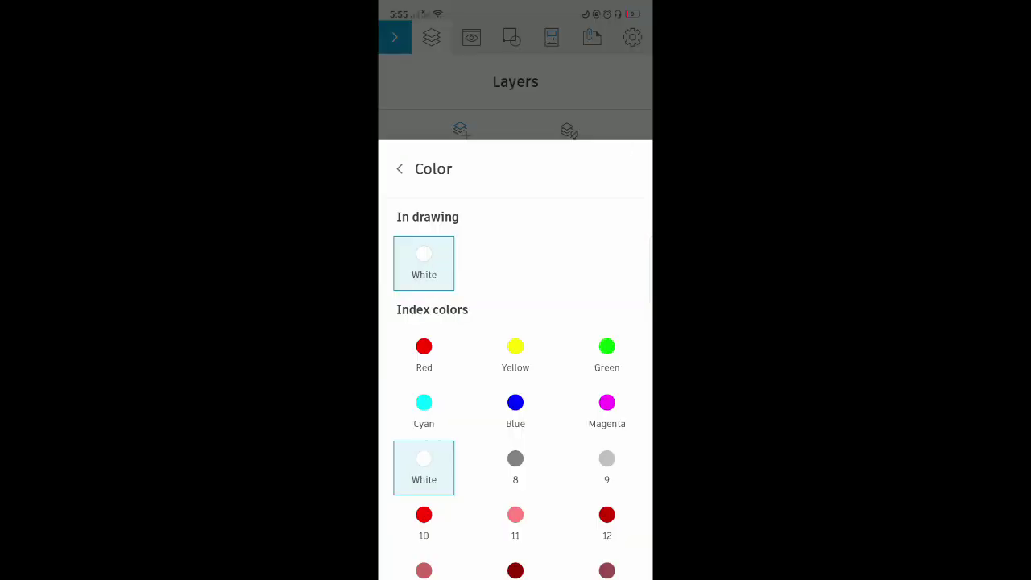
{"action": "left_click", "coordinate": [425, 459]}
{"action": "left_click", "coordinate": [614, 287]}
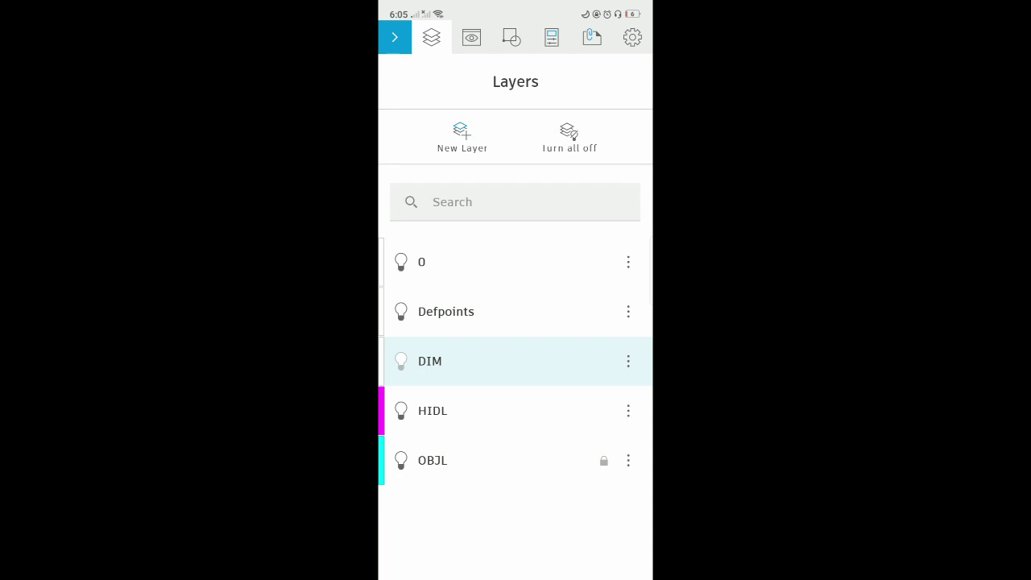
{"action": "left_click", "coordinate": [633, 37]}
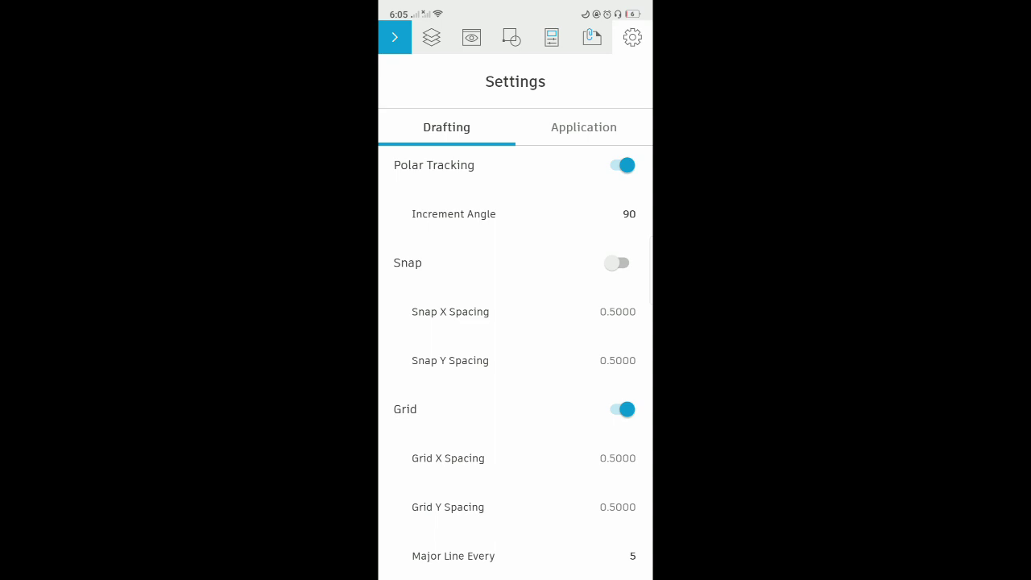
{"action": "left_click", "coordinate": [395, 37]}
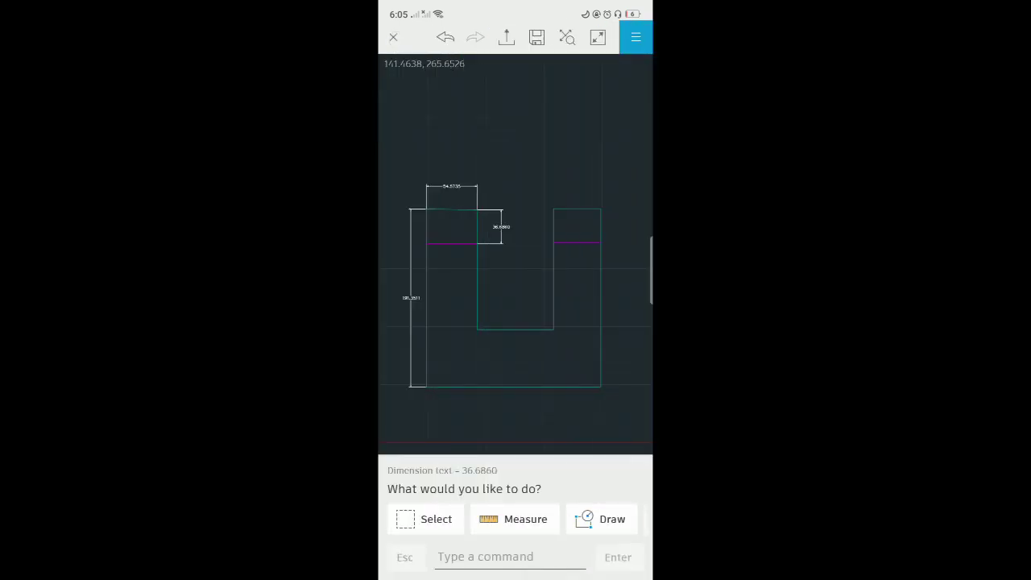